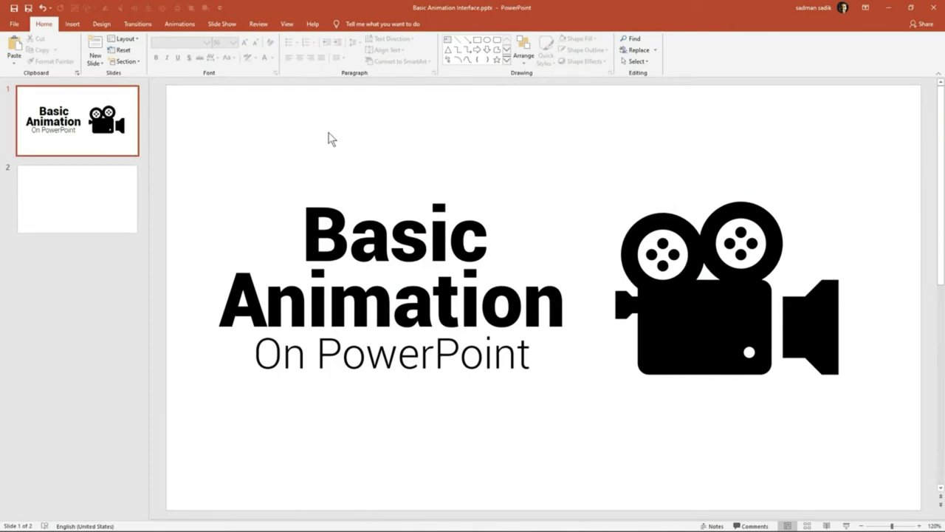
# Step: Open slide 2 from the slide pane so it fills the editing area
pyautogui.click(107, 199)
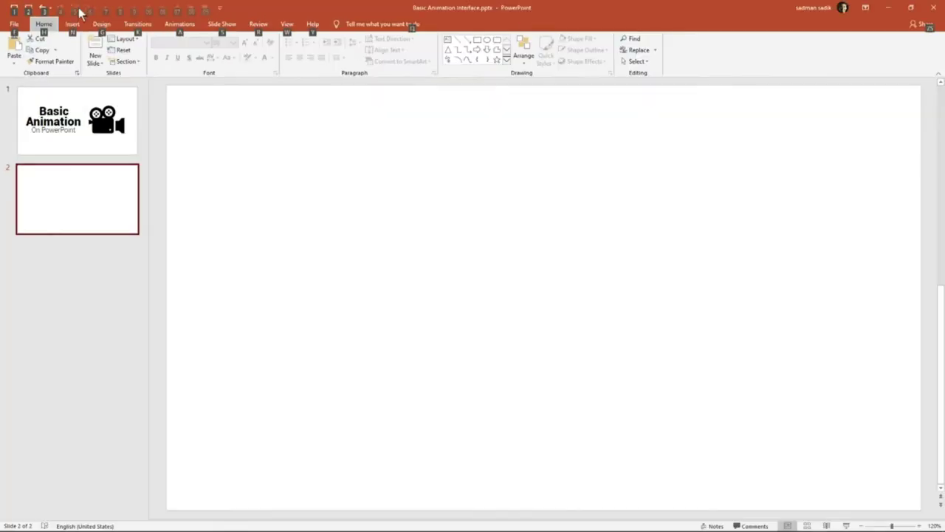
# Step: Draw a 2.31" × 5.81" blue rectangle on slide 2 and move it toward the centre
pyautogui.click(72, 24)
pyautogui.click(154, 58)
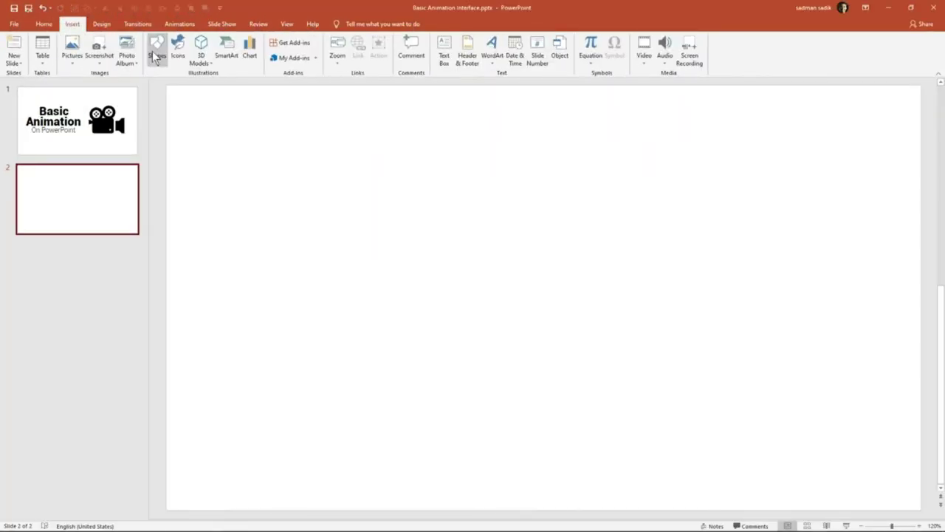
pyautogui.click(152, 136)
pyautogui.moveTo(404, 228); pyautogui.dragTo(734, 361)
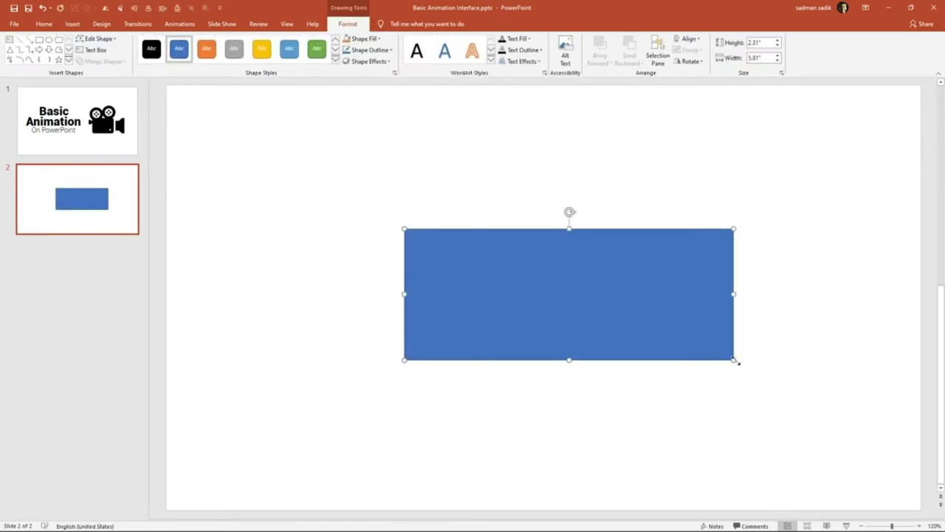
pyautogui.click(784, 320)
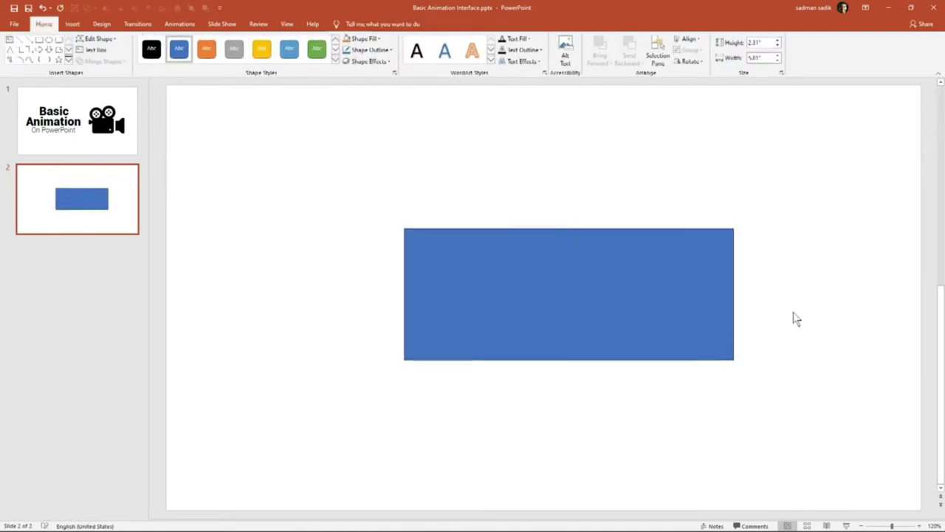
pyautogui.click(561, 264)
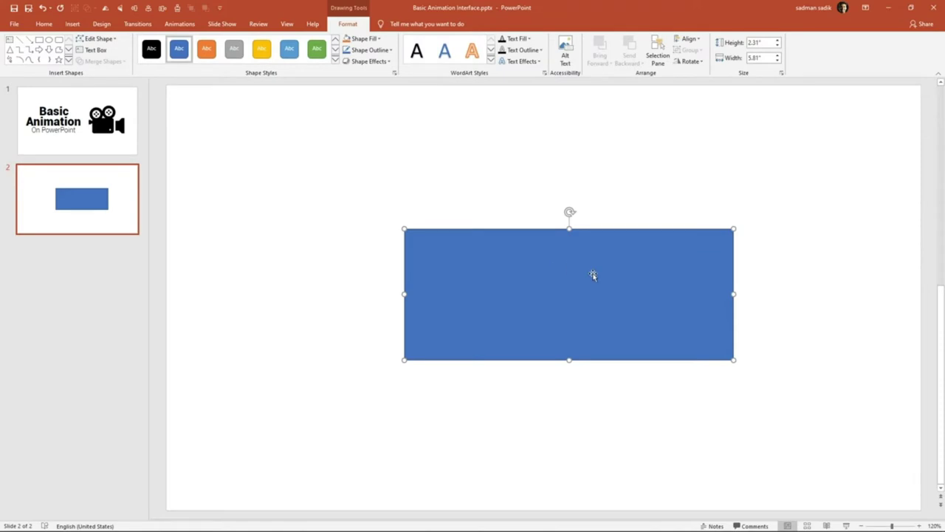
pyautogui.moveTo(593, 275); pyautogui.dragTo(533, 267)
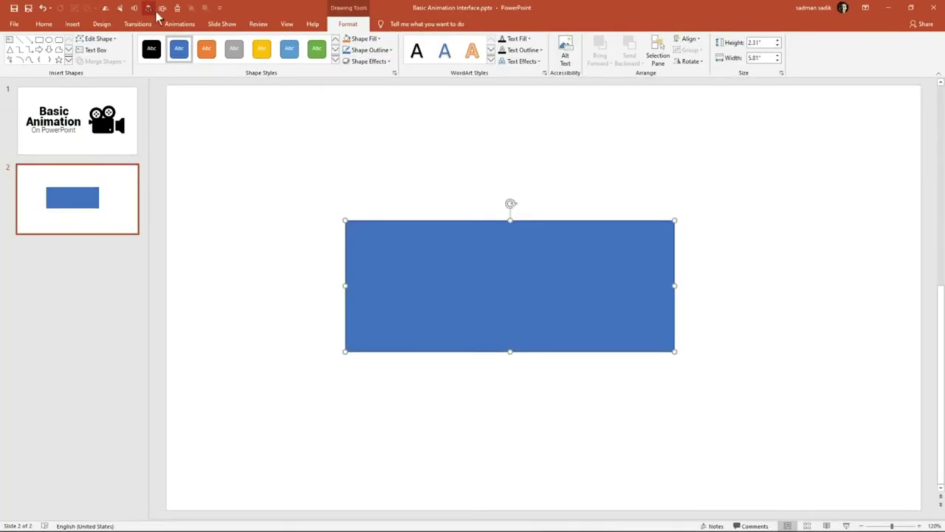
# Step: Try the Fade entrance on the rectangle and expand the full animation effects gallery
pyautogui.click(168, 26)
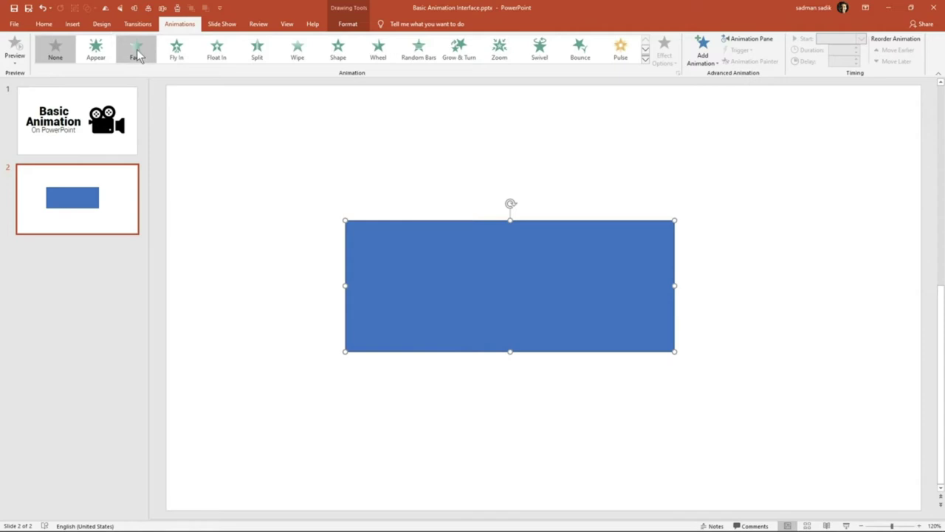
pyautogui.click(138, 52)
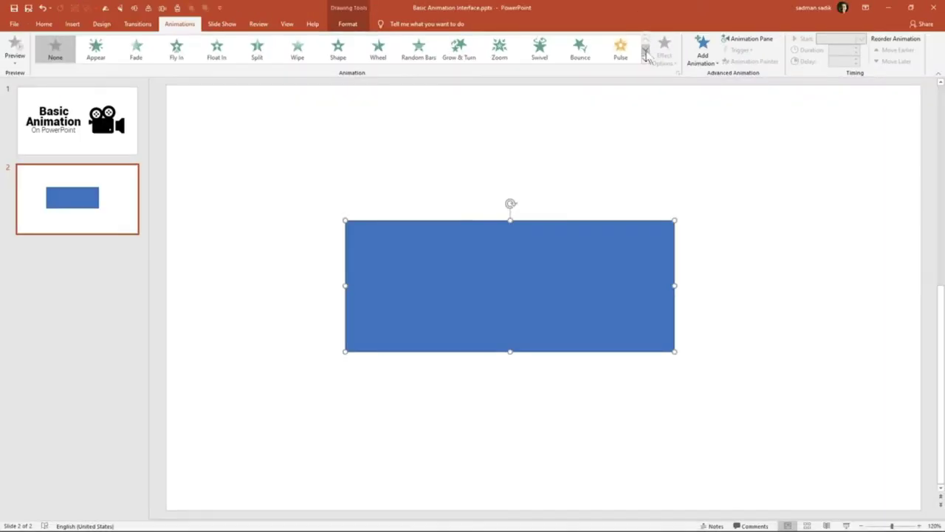
pyautogui.click(645, 56)
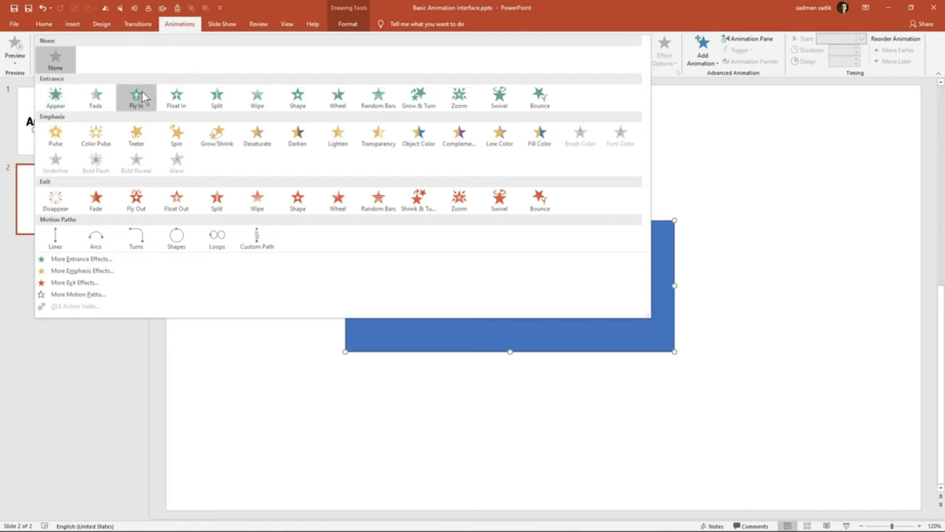
# Step: Cycle the rectangle through Fly In, Float In, Wipe, Fly Out and Split, settling on Float Out
pyautogui.click(141, 97)
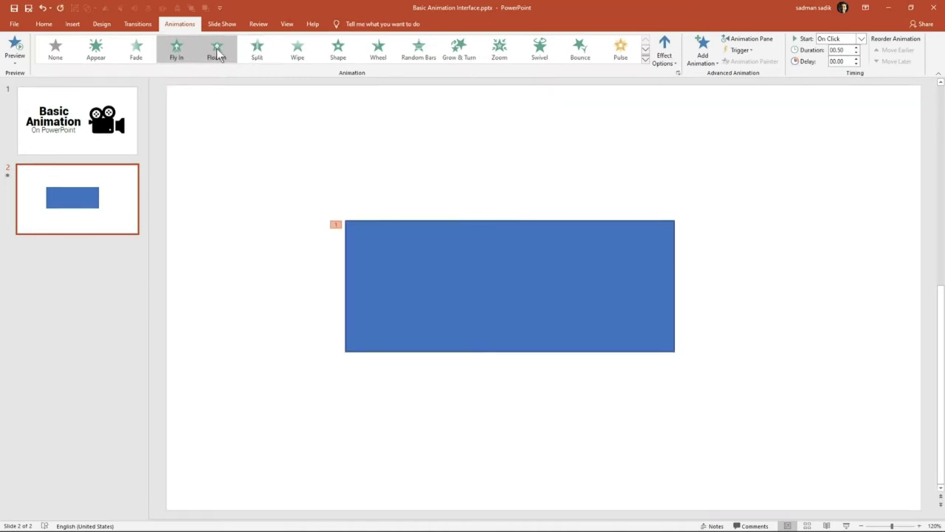
pyautogui.click(217, 55)
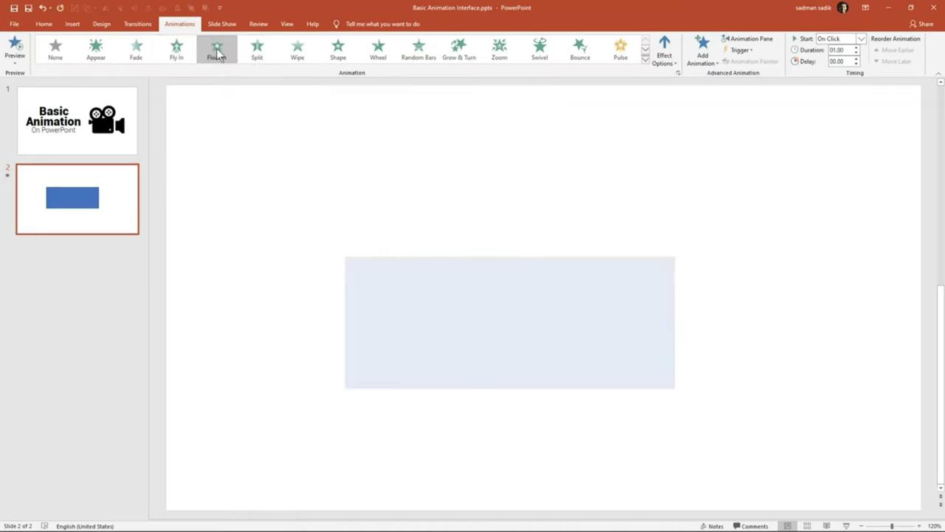
pyautogui.click(299, 54)
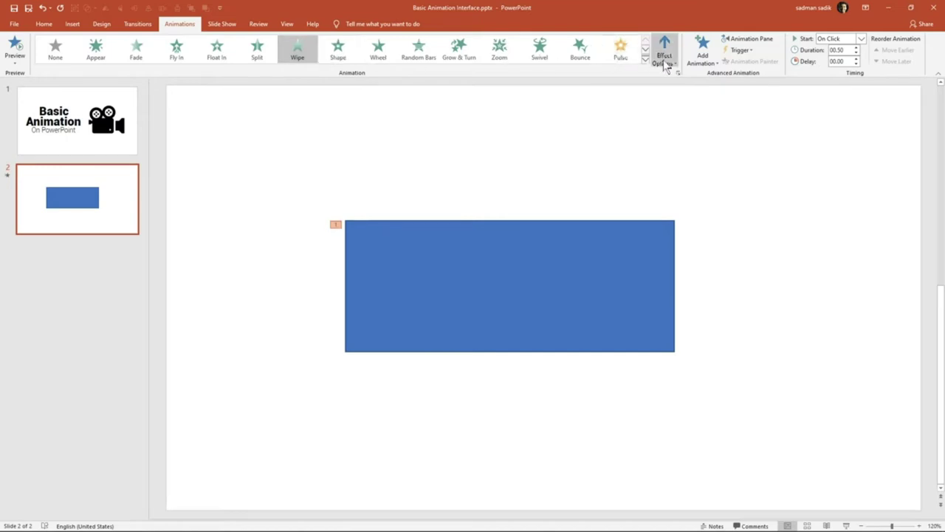
pyautogui.click(647, 60)
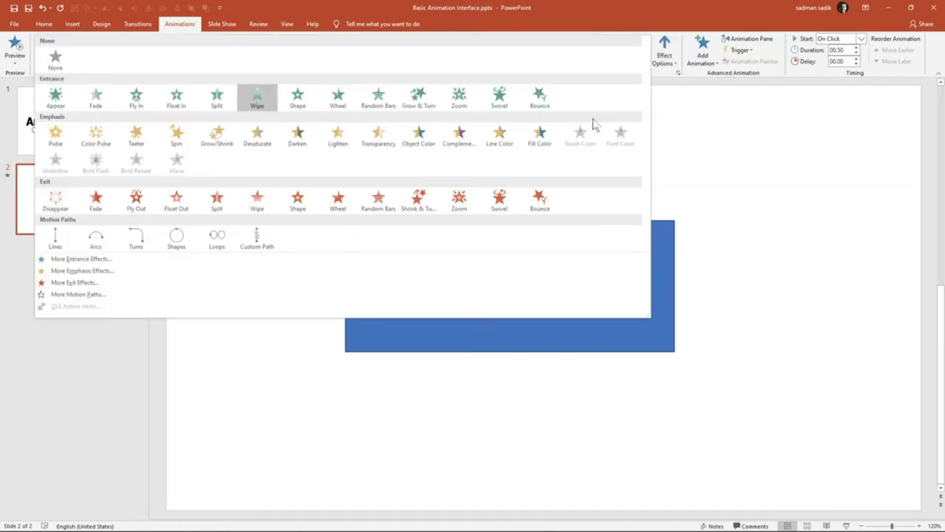
pyautogui.click(139, 201)
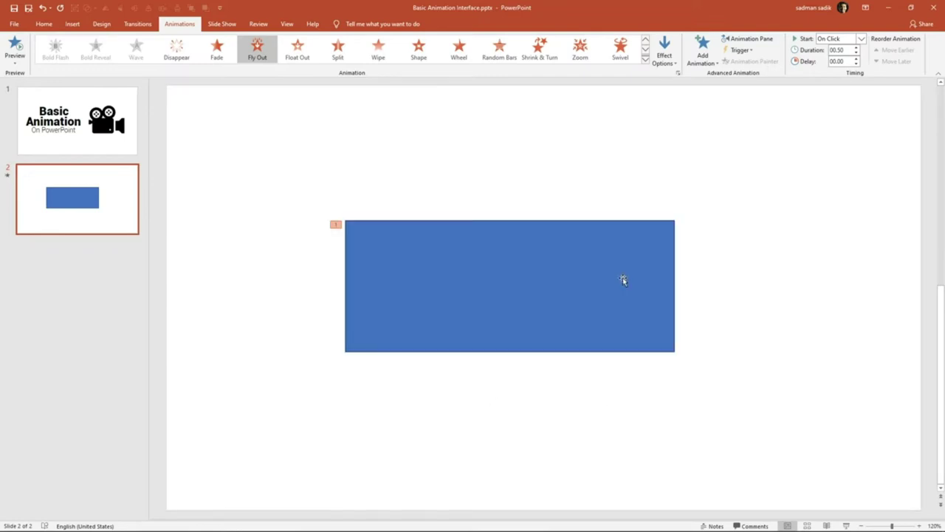
pyautogui.click(325, 53)
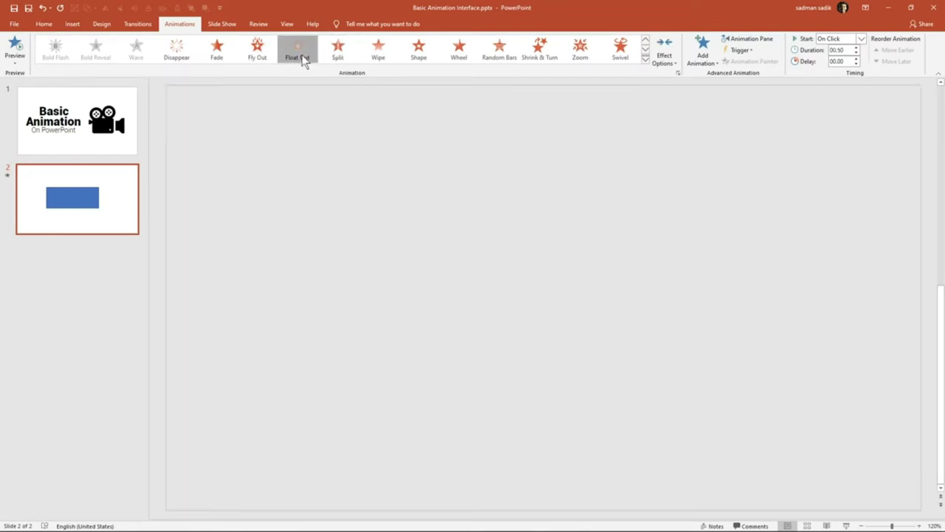
pyautogui.click(302, 54)
# Step: Try Spin and Grow/Shrink emphases, then give the rectangle a Lines motion path at 02.00
pyautogui.click(648, 62)
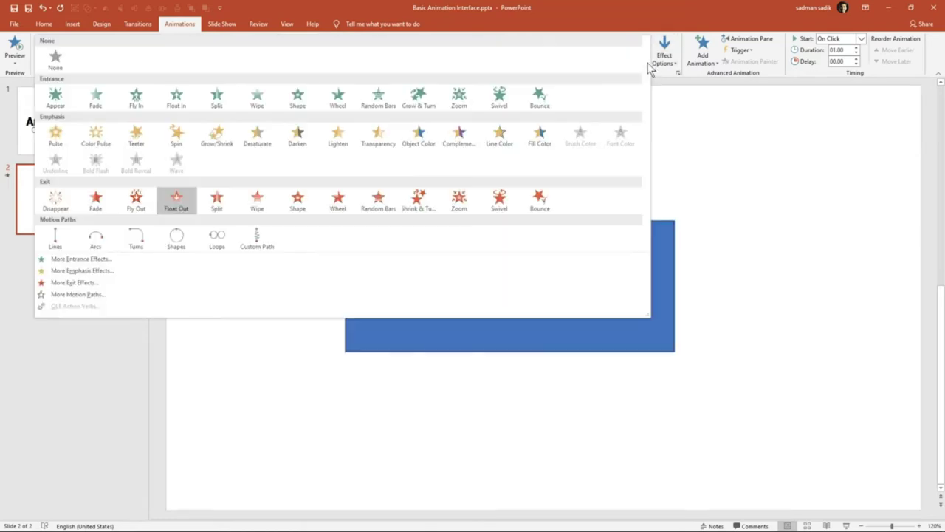
pyautogui.click(179, 140)
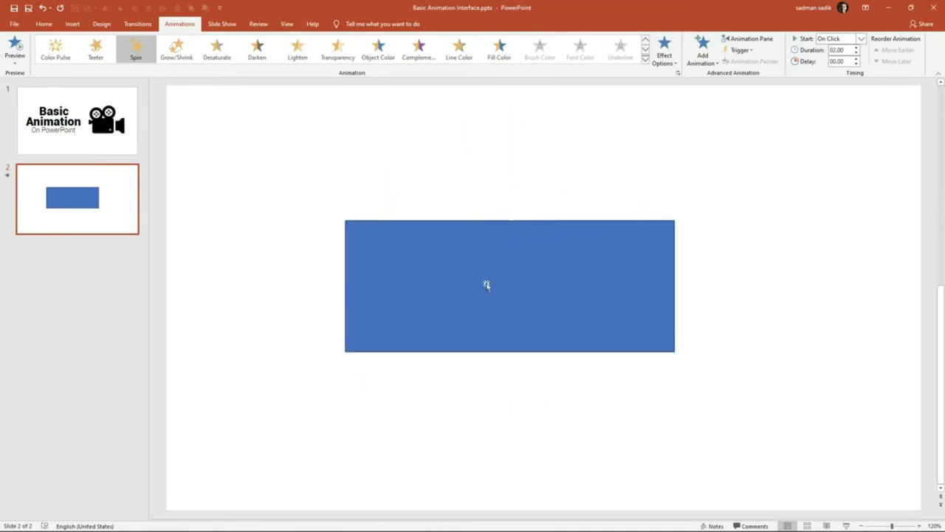
pyautogui.click(186, 51)
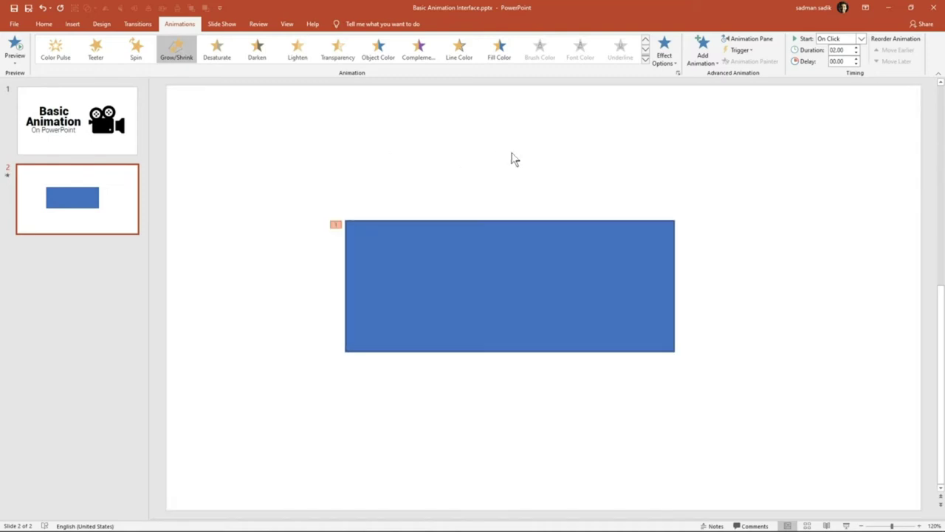
pyautogui.click(647, 59)
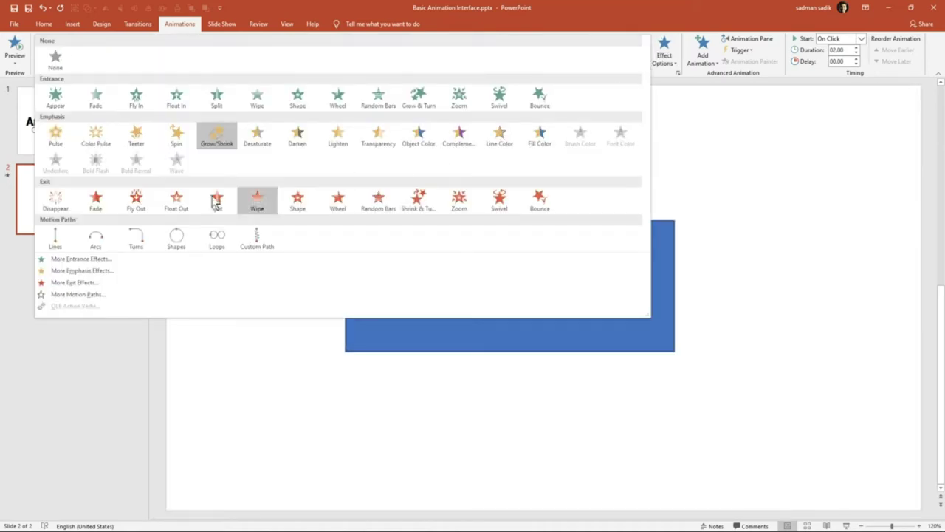
pyautogui.click(53, 243)
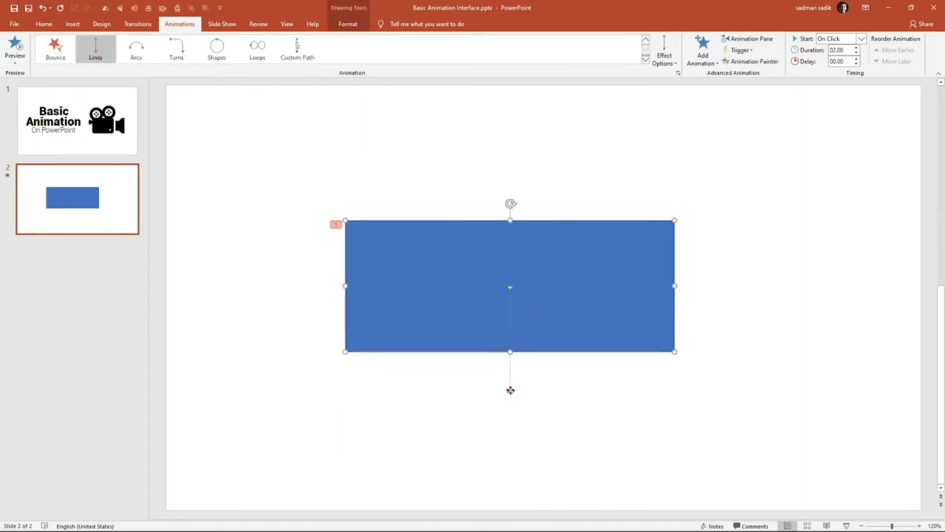
# Step: Reshape the Lines path to run diagonally from upper left to lower right and preview it
pyautogui.click(510, 391)
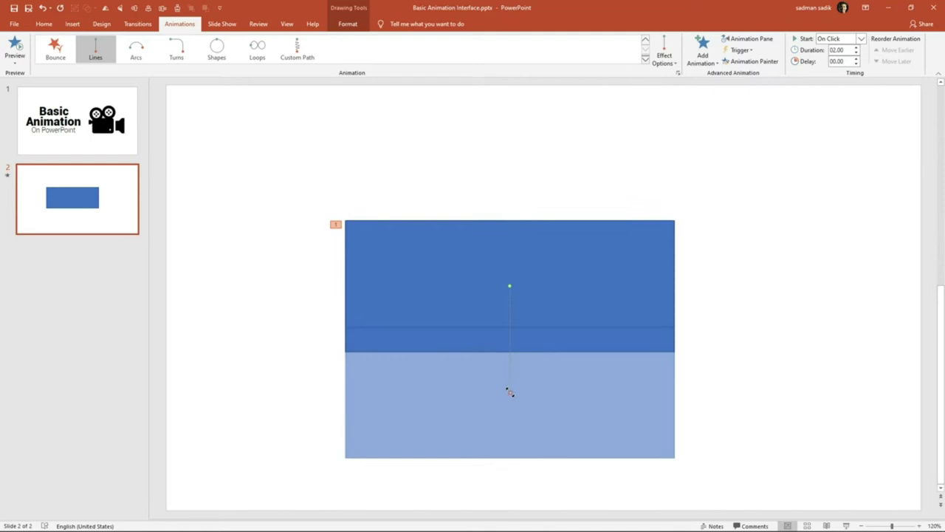
pyautogui.moveTo(510, 394); pyautogui.dragTo(721, 412)
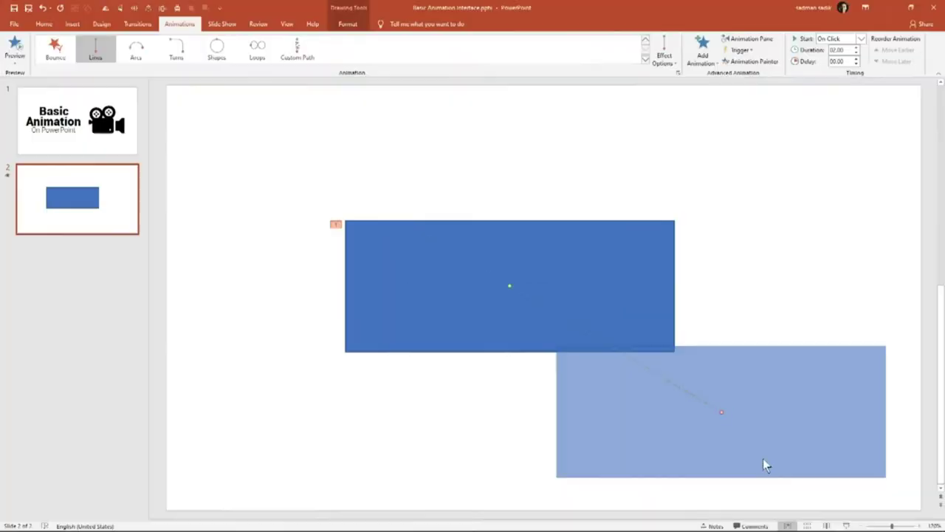
pyautogui.moveTo(509, 286); pyautogui.dragTo(360, 187)
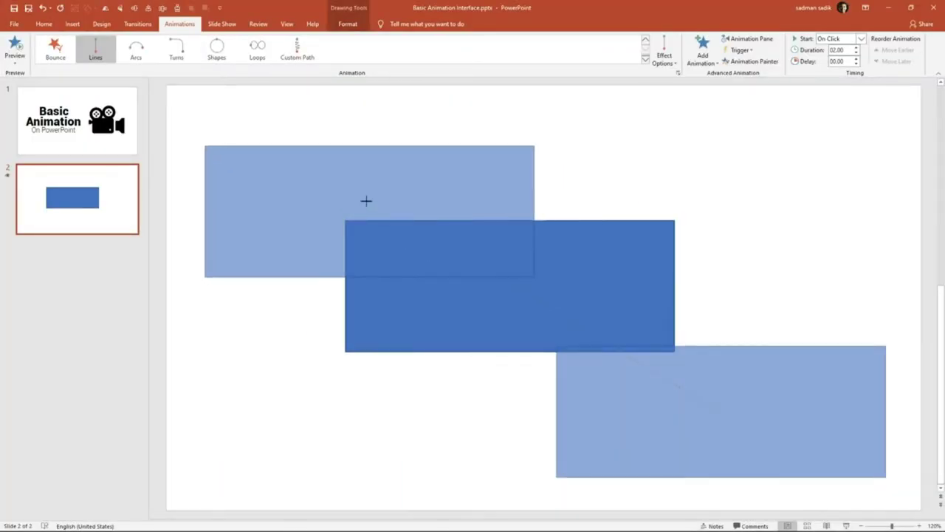
pyautogui.moveTo(723, 413); pyautogui.dragTo(731, 412)
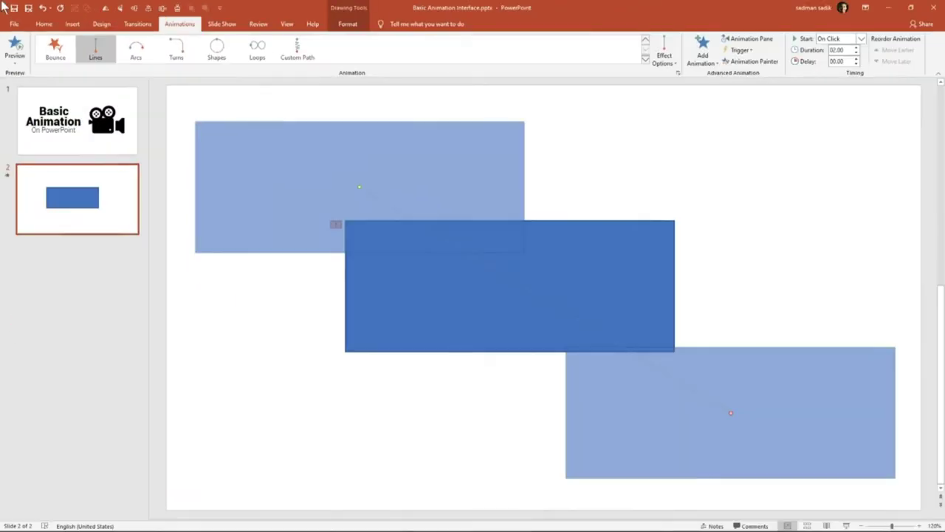
pyautogui.click(16, 50)
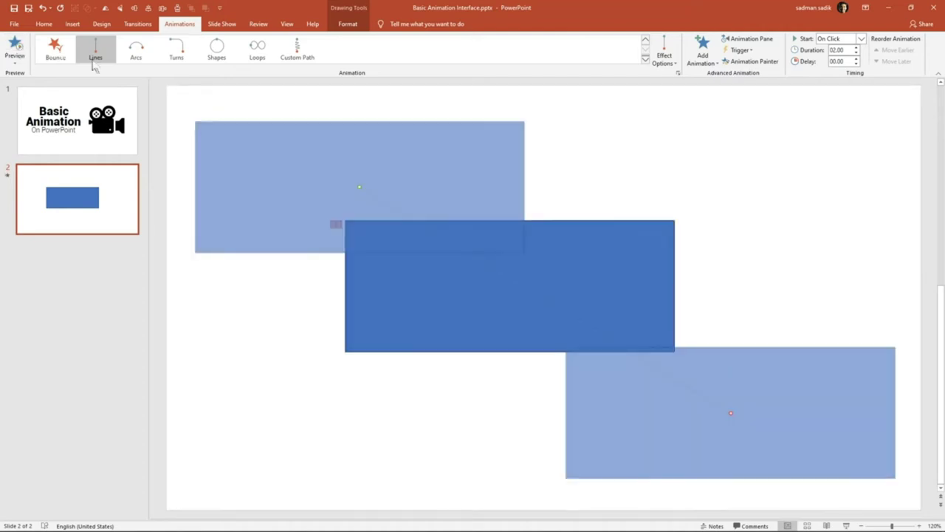
pyautogui.click(645, 57)
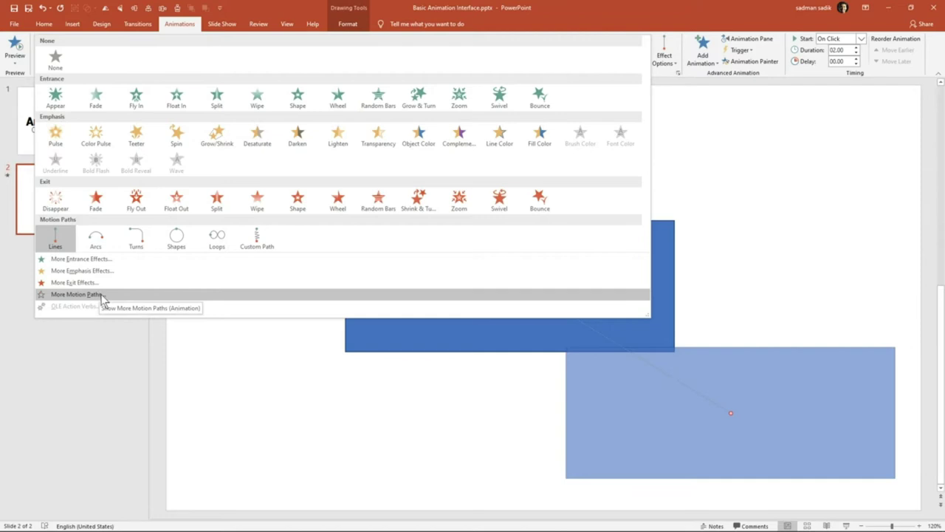
pyautogui.click(101, 295)
pyautogui.scroll(-5, 473, 302)
pyautogui.scroll(5, 473, 303)
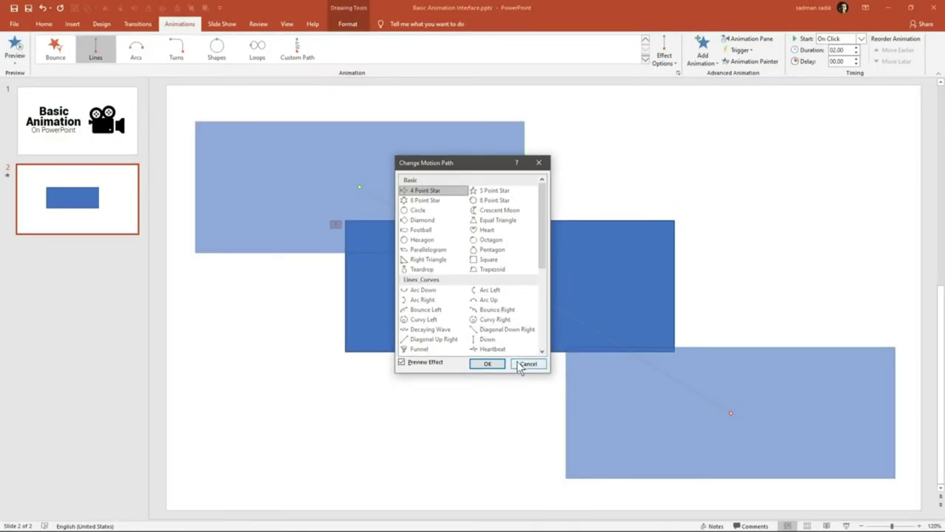
pyautogui.click(519, 365)
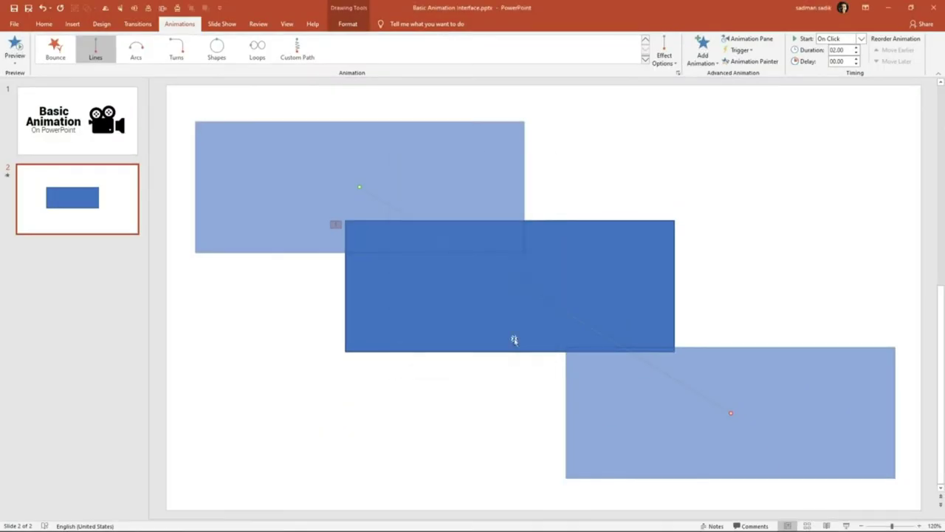
# Step: Replace the motion path with a Fly In entrance, briefly trying Fade first
pyautogui.click(545, 256)
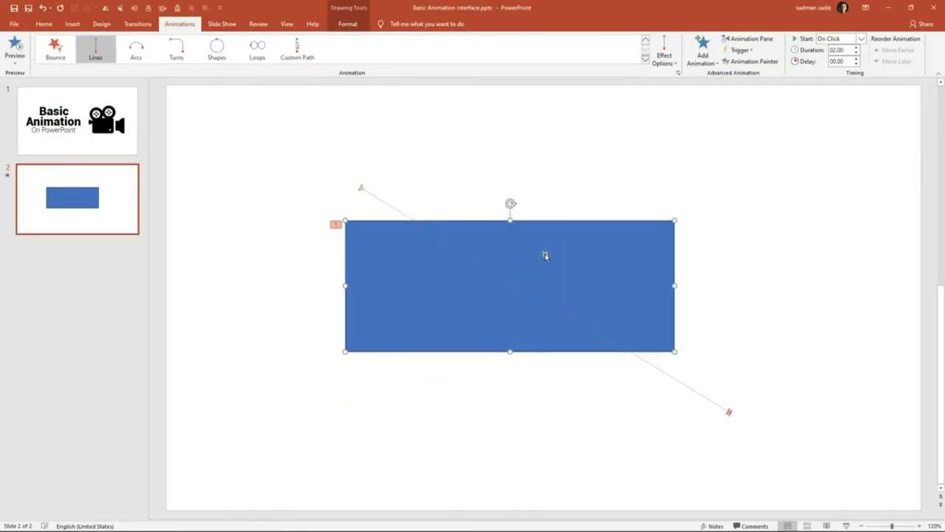
pyautogui.click(645, 40)
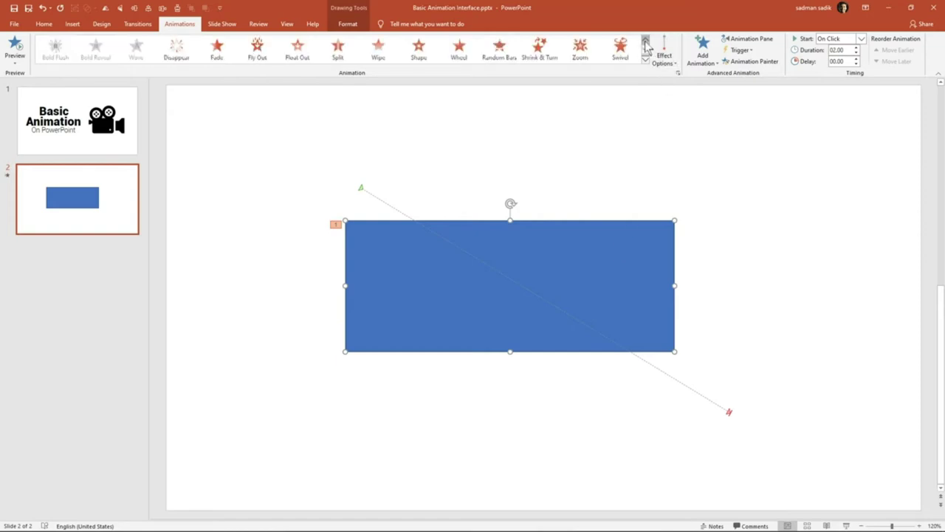
pyautogui.click(645, 41)
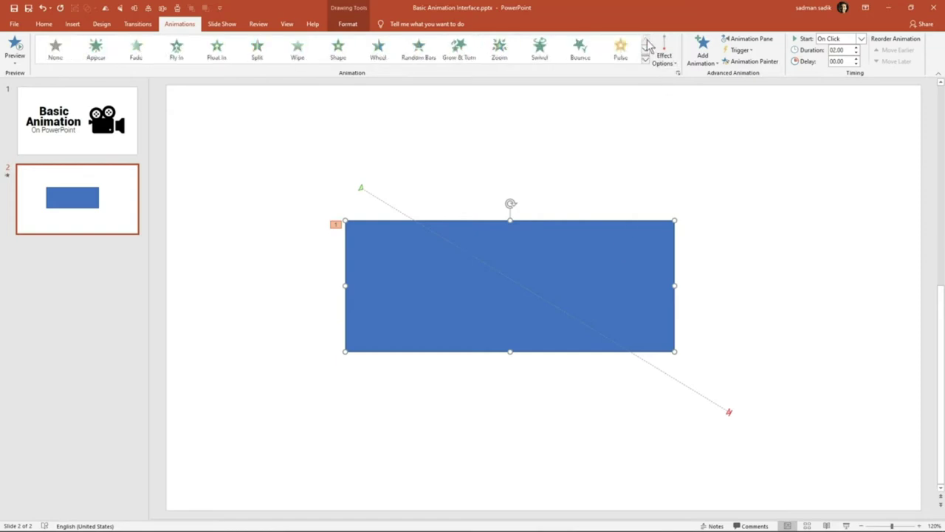
pyautogui.click(138, 48)
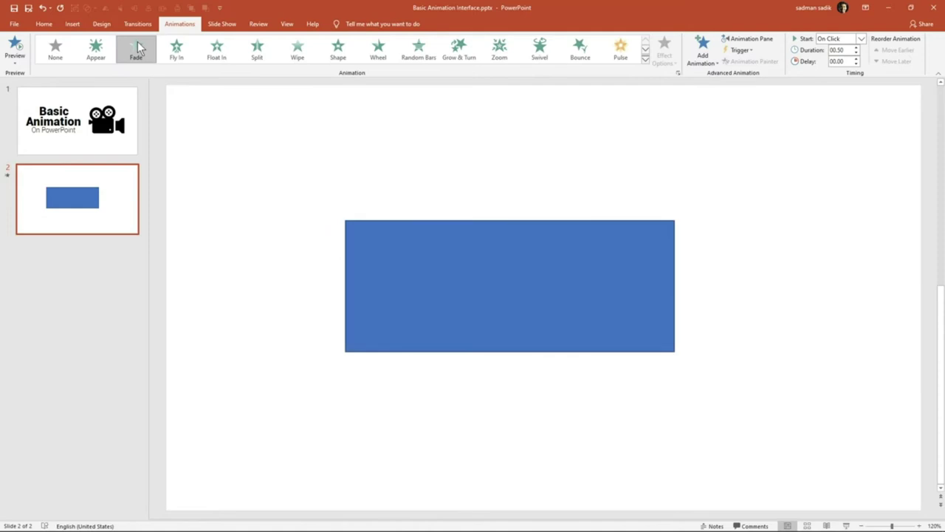
pyautogui.click(183, 56)
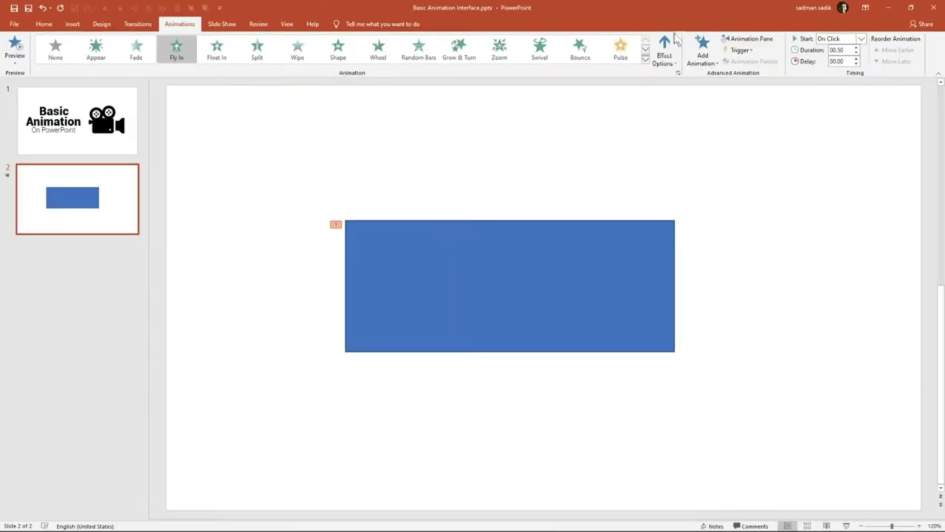
# Step: Try Fly In directions Left, Top and Right, settling on From Bottom-Right
pyautogui.click(670, 46)
pyautogui.click(684, 111)
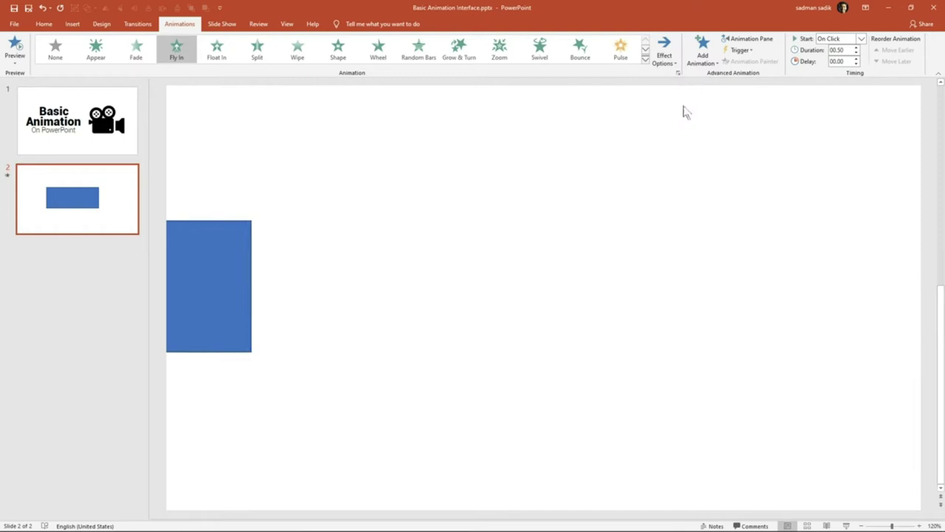
pyautogui.click(665, 50)
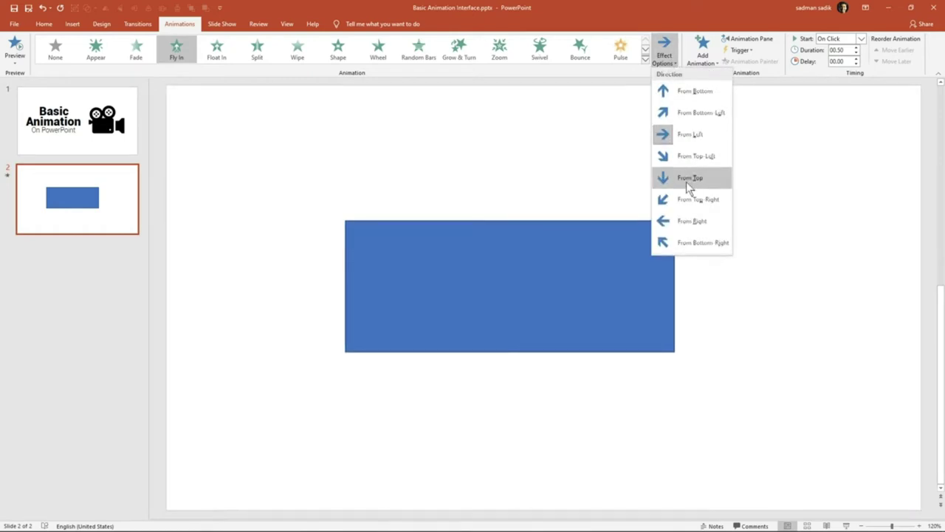
pyautogui.click(686, 182)
pyautogui.click(664, 51)
pyautogui.click(693, 221)
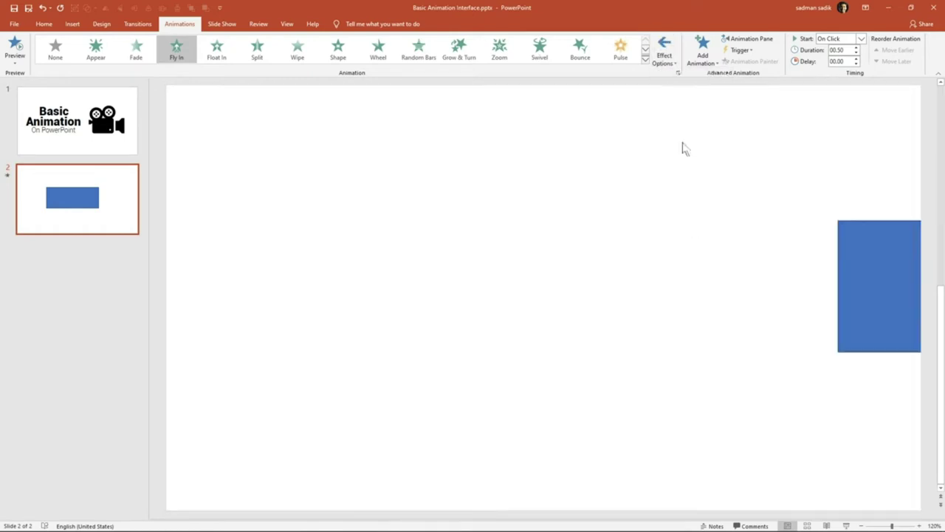
pyautogui.click(665, 50)
pyautogui.click(676, 242)
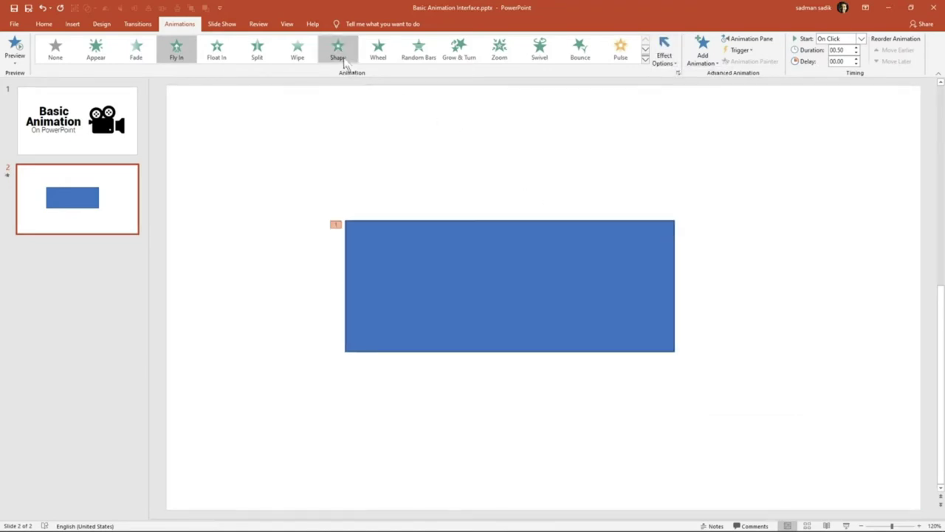
# Step: Switch to the Shape entrance at 02.00, trying Out and Box before choosing Diamond
pyautogui.click(340, 51)
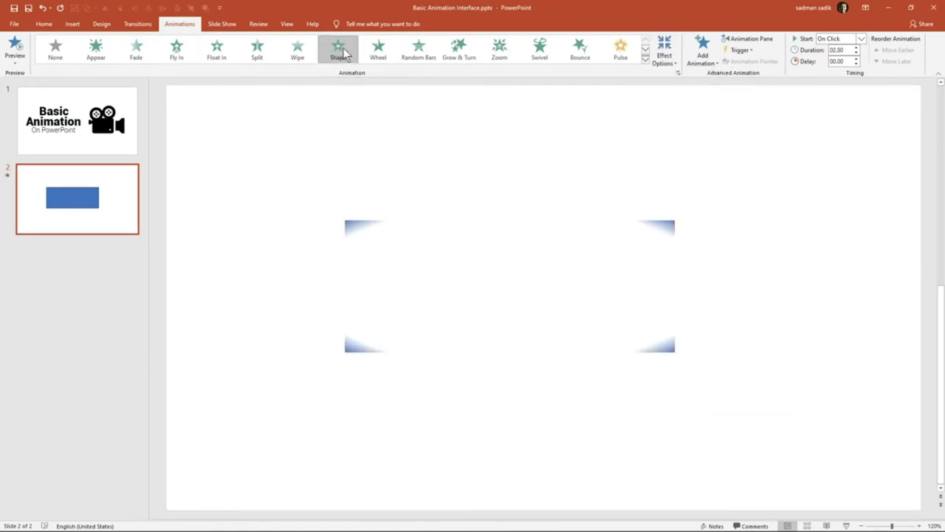
pyautogui.click(665, 58)
pyautogui.click(670, 105)
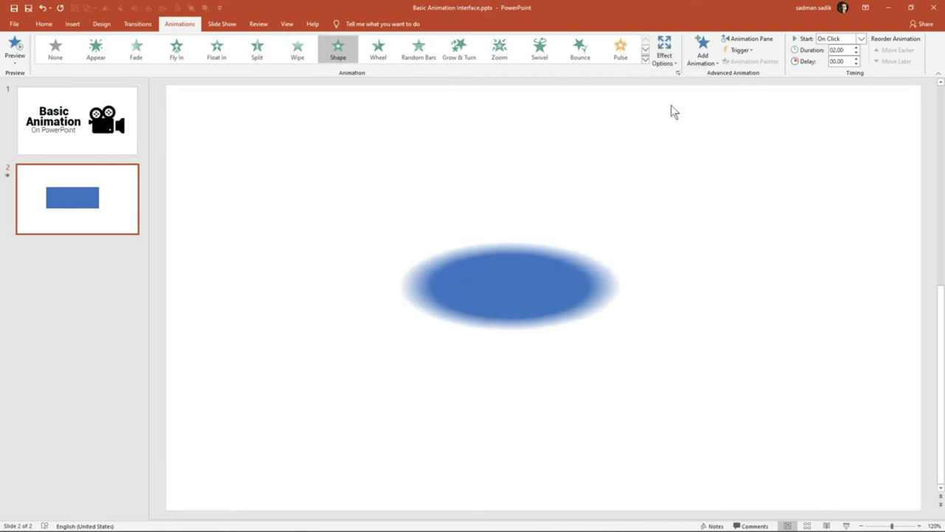
pyautogui.click(665, 59)
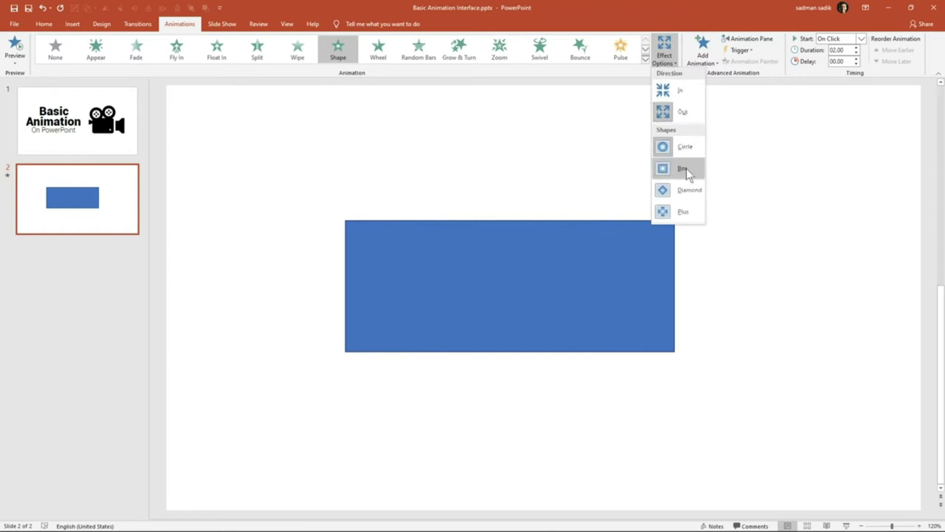
pyautogui.click(684, 170)
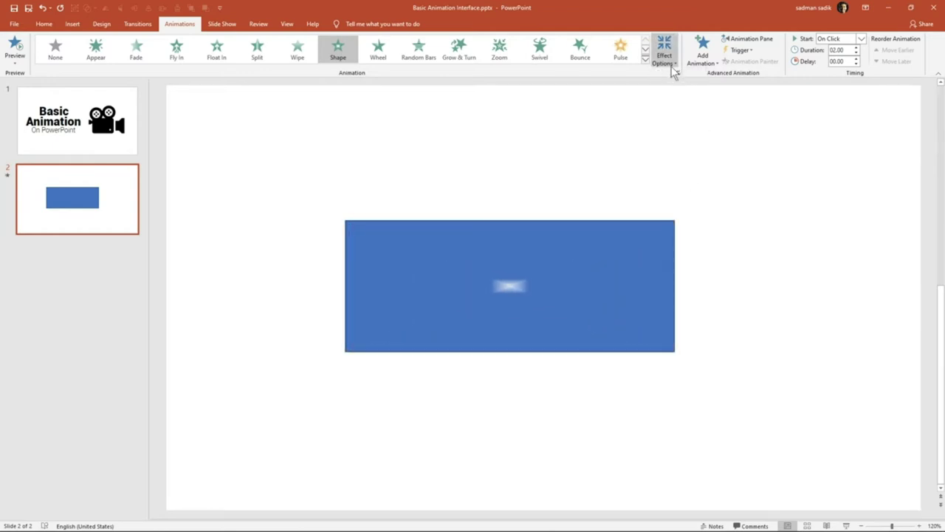
pyautogui.click(672, 67)
pyautogui.click(685, 187)
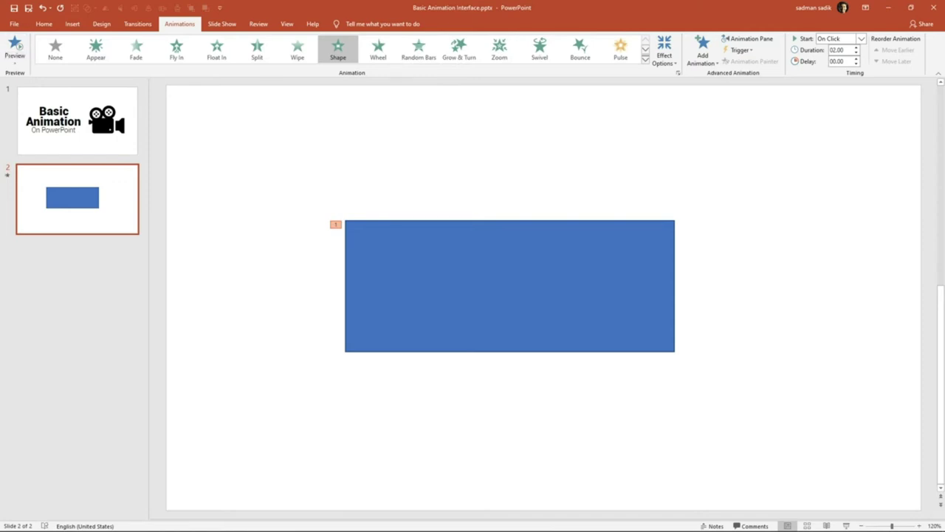
pyautogui.press('alt')
pyautogui.click(490, 99)
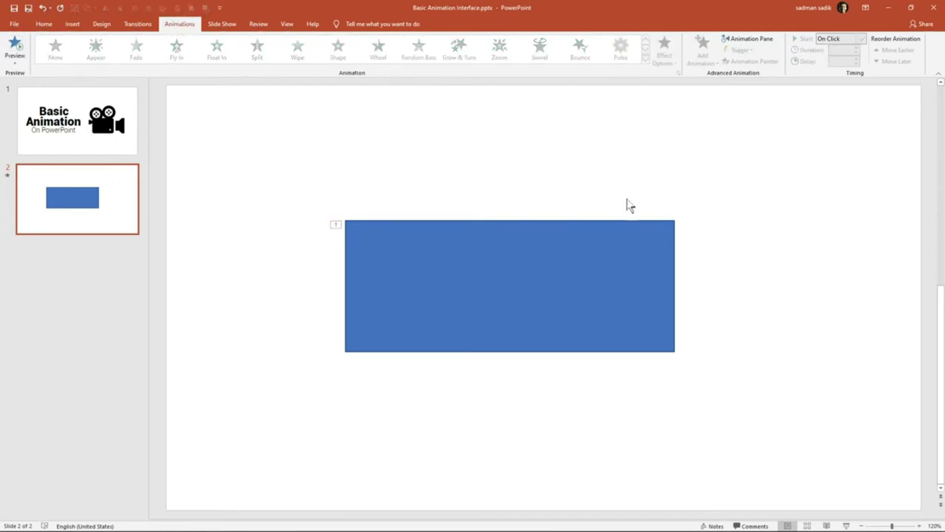
pyautogui.click(584, 251)
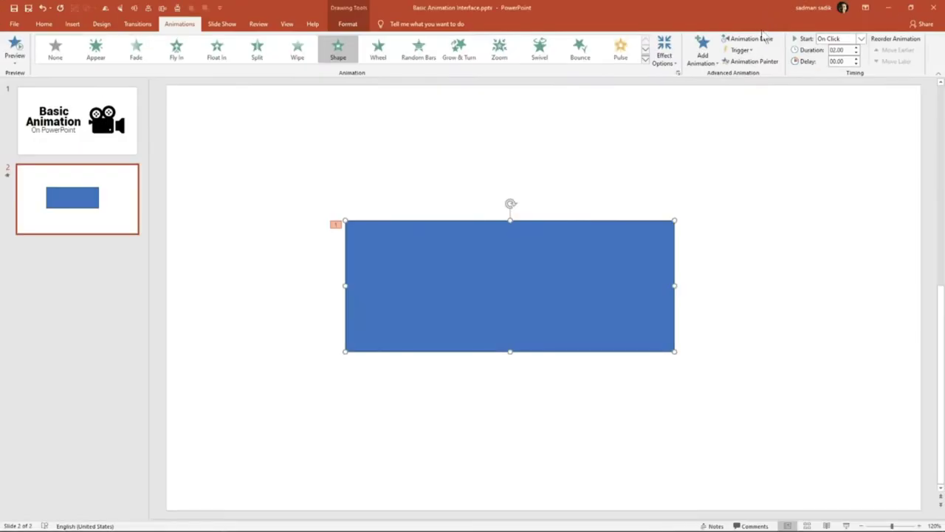
# Step: Show the Animation Pane listing Rectangle 3 and switch it back to Fly In at 00.50
pyautogui.click(760, 40)
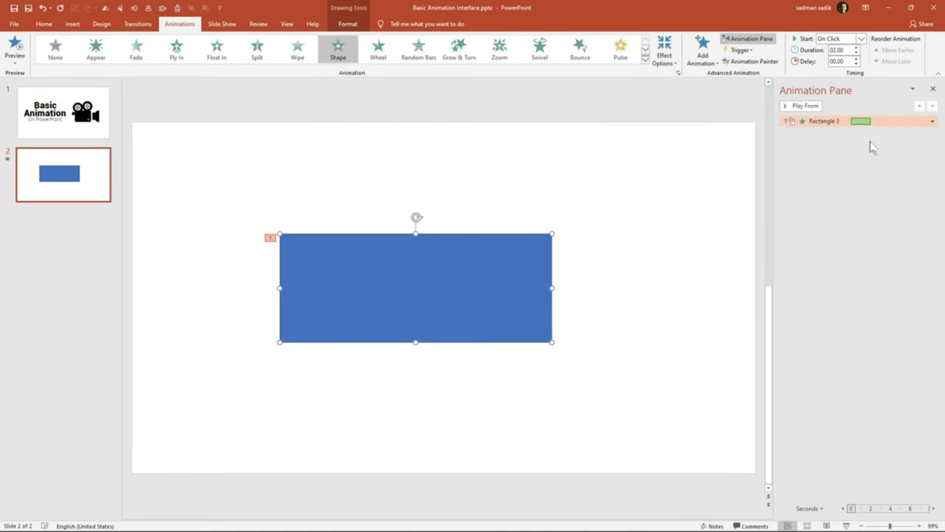
pyautogui.click(183, 57)
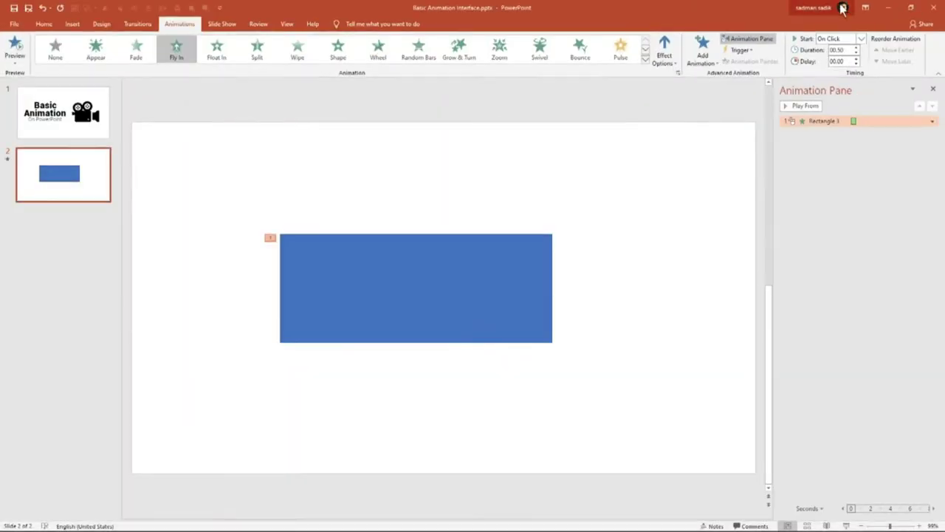
# Step: Set the rectangle's Fly In duration to 04.00 seconds
pyautogui.click(857, 47)
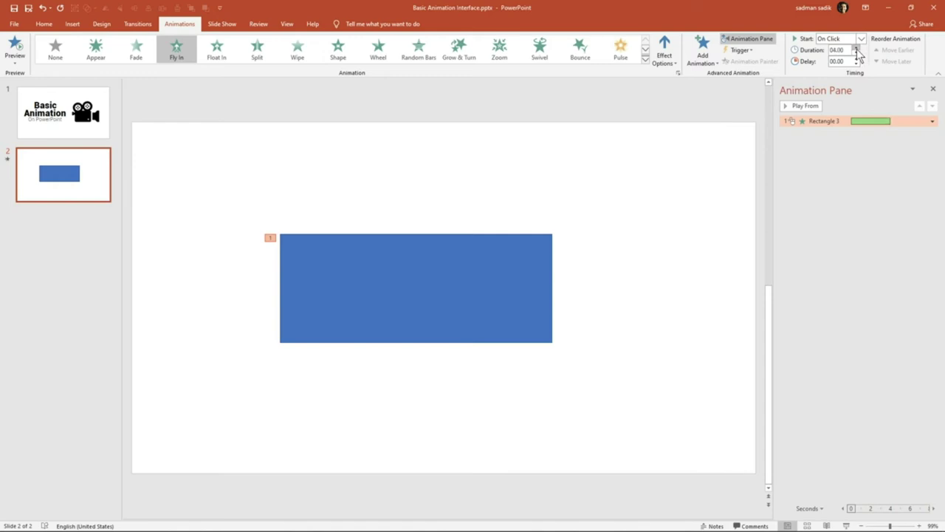
pyautogui.click(11, 45)
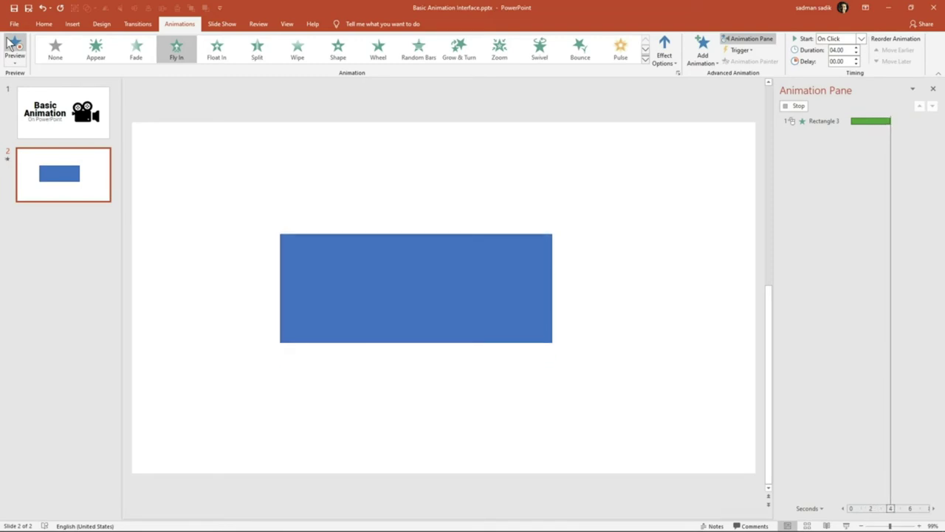
pyautogui.doubleClick(837, 49)
pyautogui.write('4')
pyautogui.press('Return')
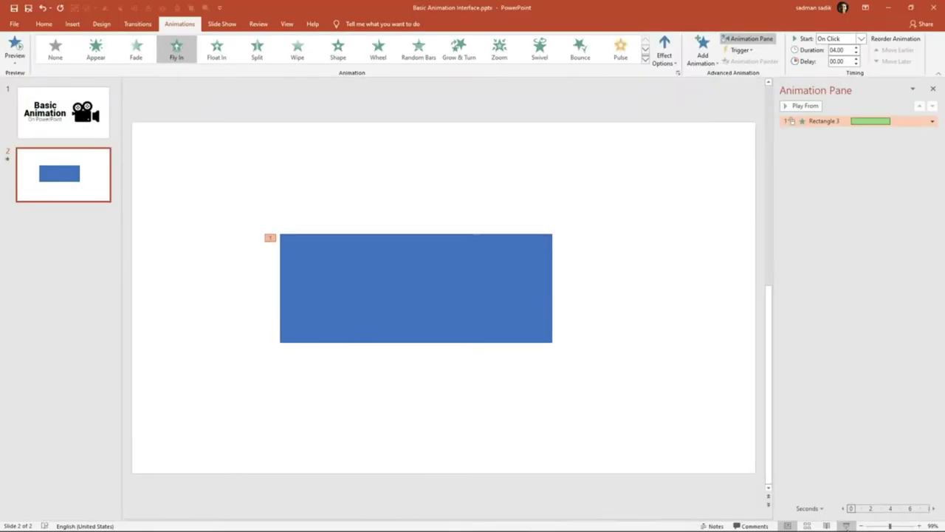
# Step: Play the fly-in in a slide show of slide 2, then exit back to editing
pyautogui.click(825, 514)
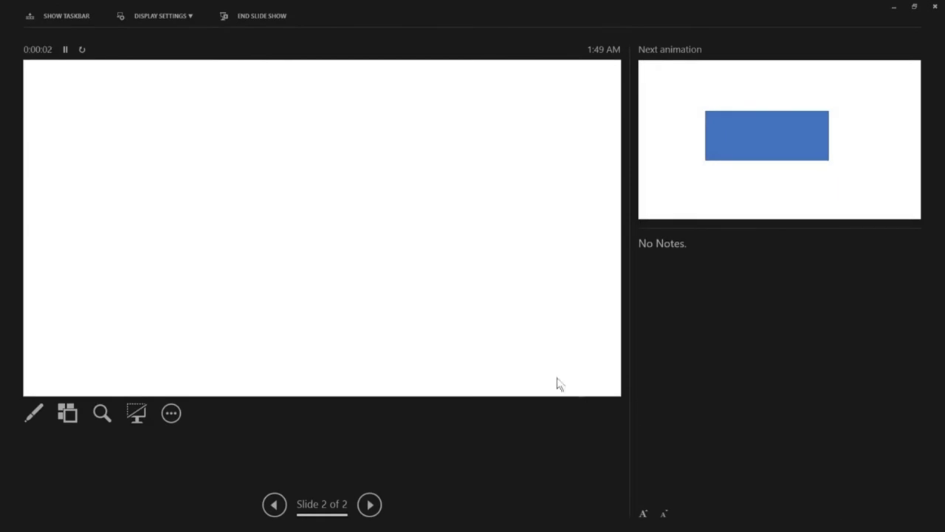
pyautogui.click(465, 161)
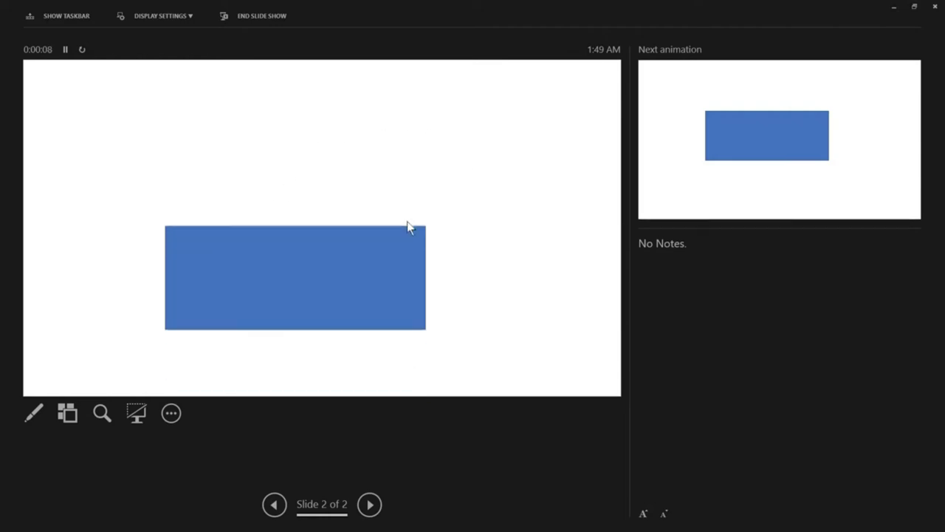
pyautogui.press('Escape')
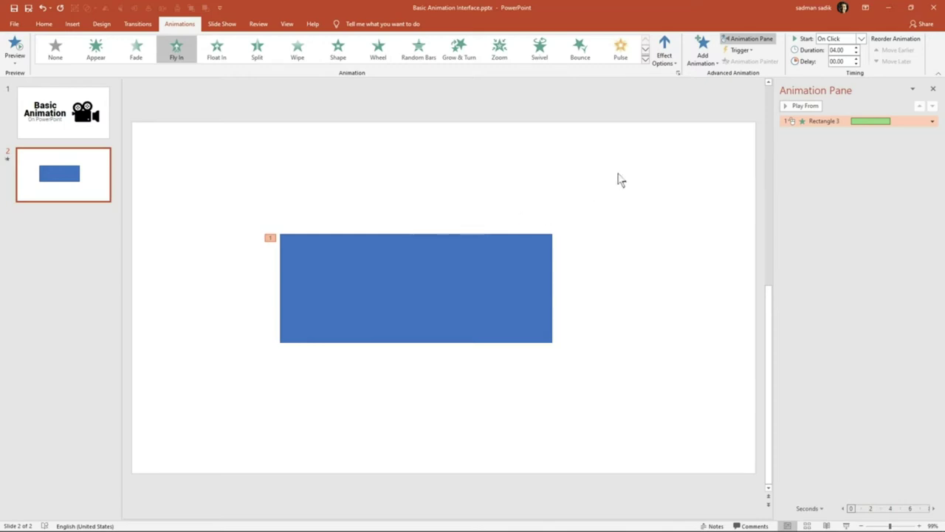
# Step: Set the rectangle's Fly In to start With Previous and confirm it plays automatically in the slide show
pyautogui.click(864, 40)
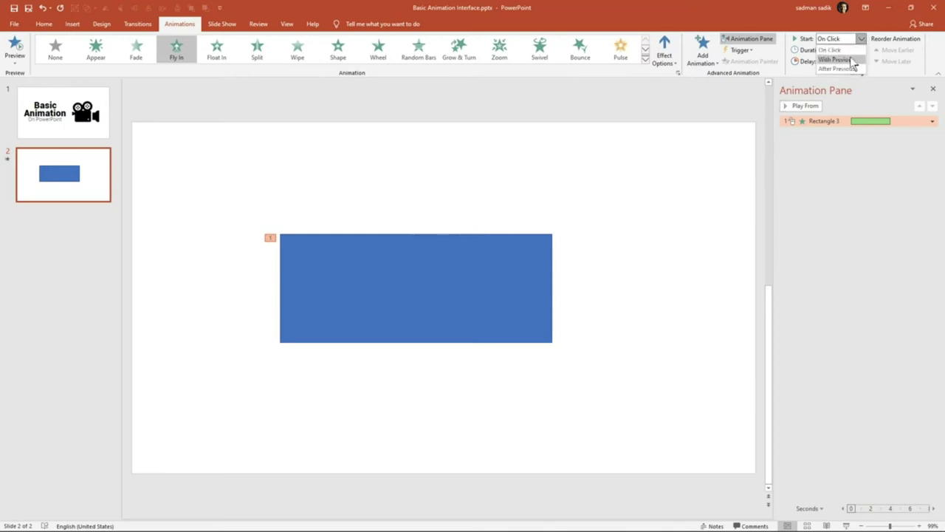
pyautogui.click(850, 59)
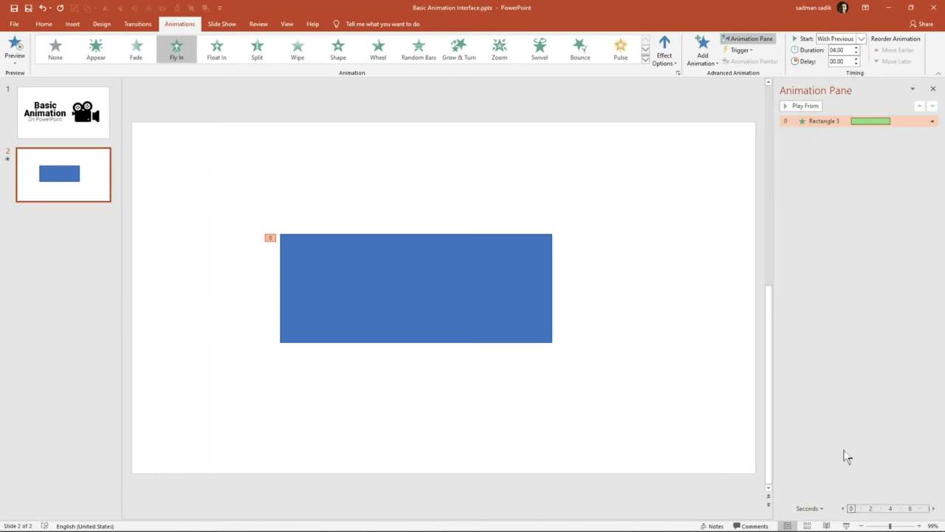
pyautogui.click(847, 526)
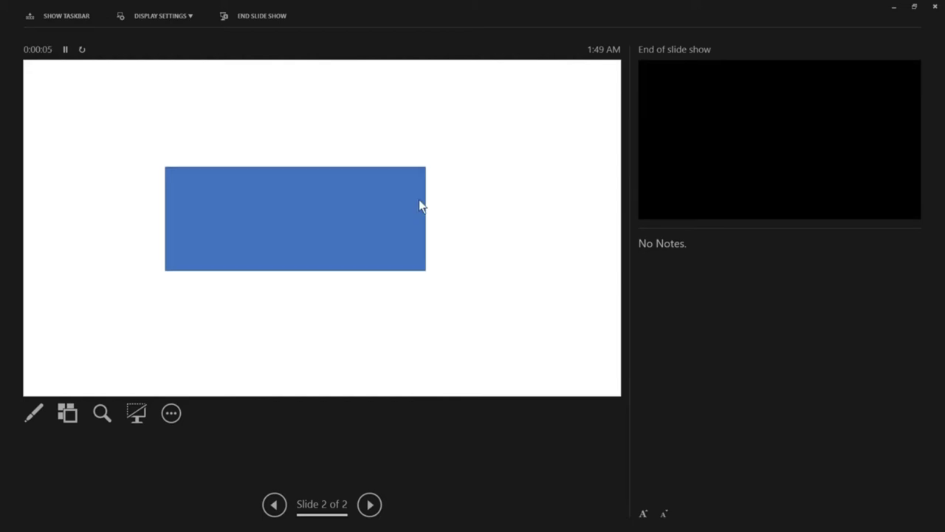
pyautogui.press('Escape')
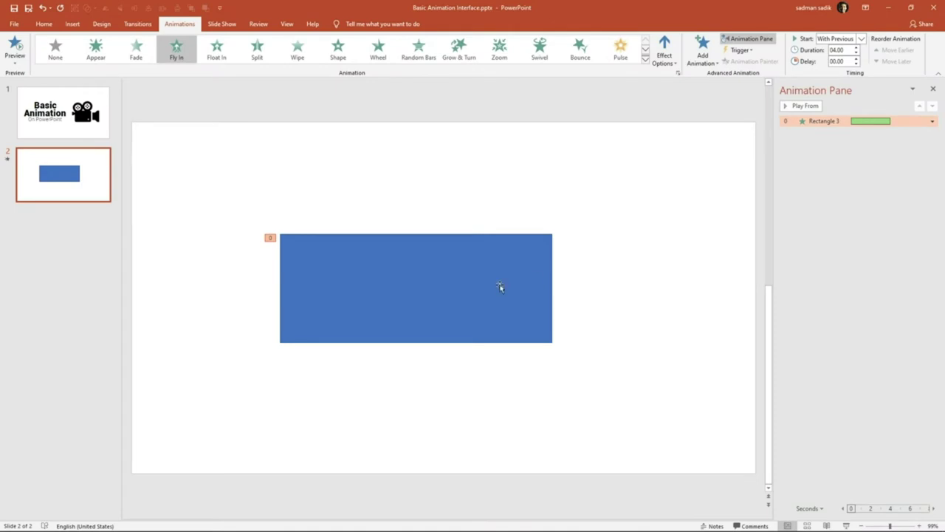
# Step: Reposition the blue rectangle, duplicate it with Ctrl+D, and place the copy at the lower right
pyautogui.moveTo(500, 287); pyautogui.dragTo(450, 213)
pyautogui.moveTo(388, 192)
pyautogui.mouseDown()
pyautogui.moveTo(304, 246)
pyautogui.moveTo(336, 214)
pyautogui.mouseUp()
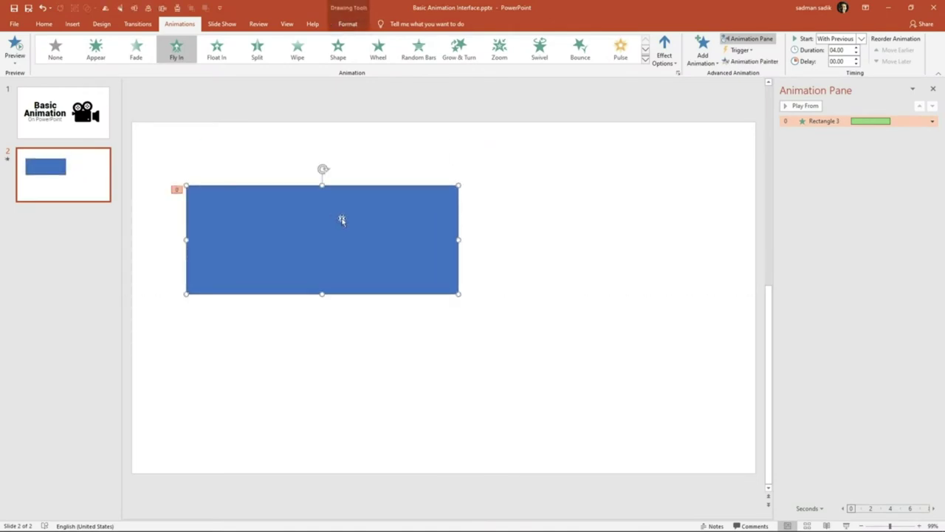
pyautogui.hotkey('ctrl', 'd')
pyautogui.moveTo(352, 248); pyautogui.dragTo(555, 374)
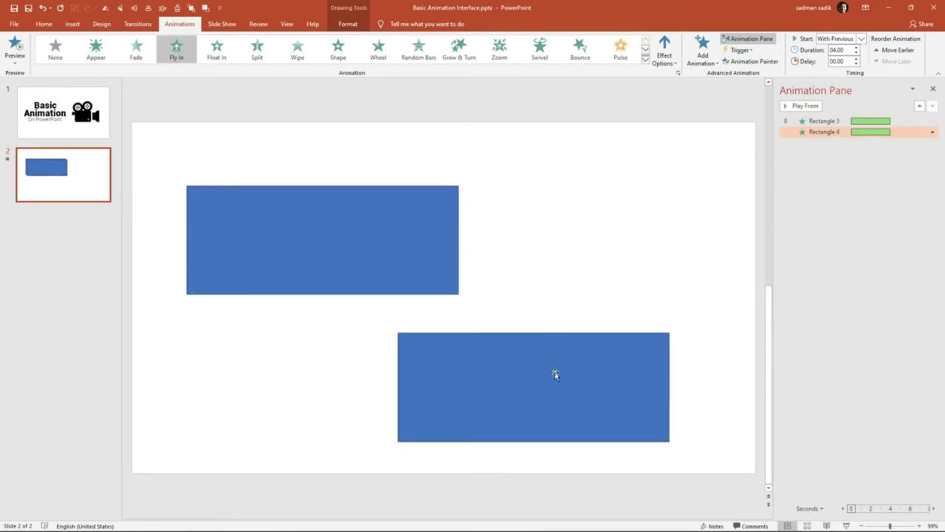
pyautogui.moveTo(467, 390); pyautogui.dragTo(475, 380)
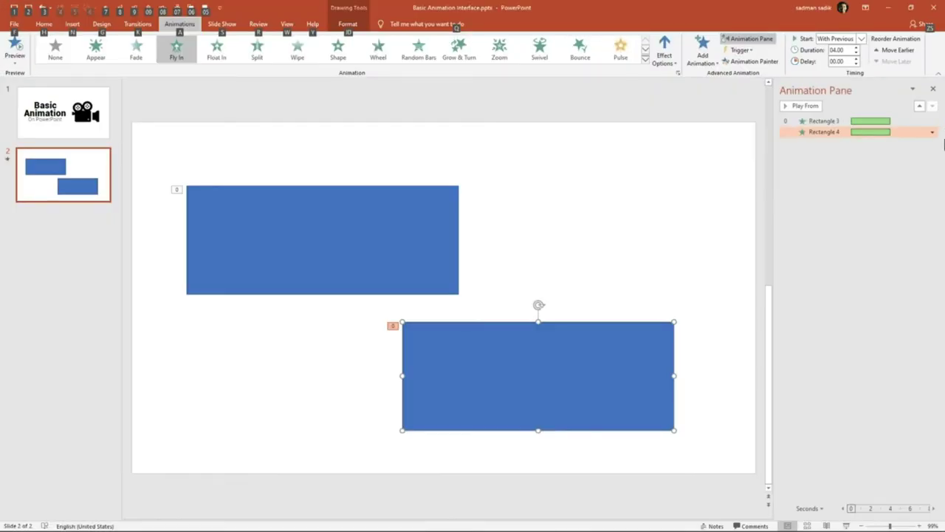
# Step: Make Rectangle 4's fly-in start After Previous and play slide 2 as a slide show
pyautogui.click(861, 38)
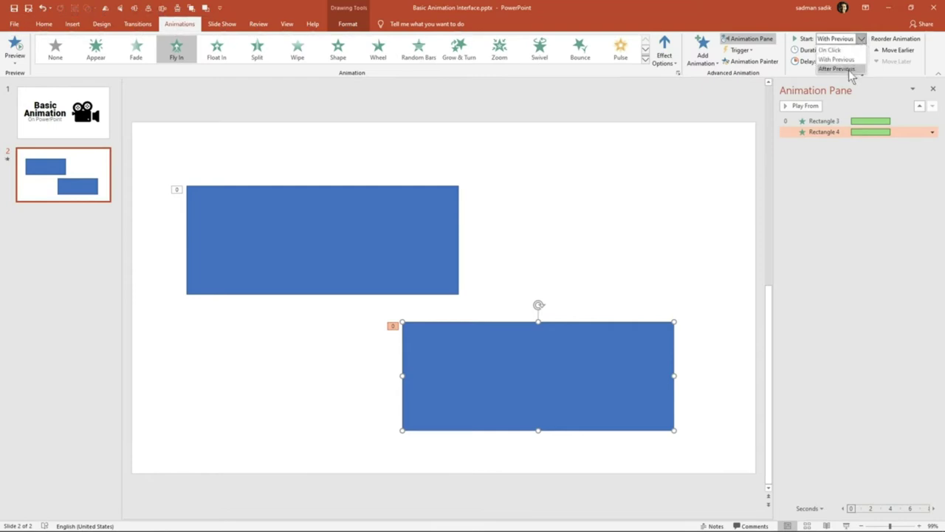
pyautogui.click(837, 69)
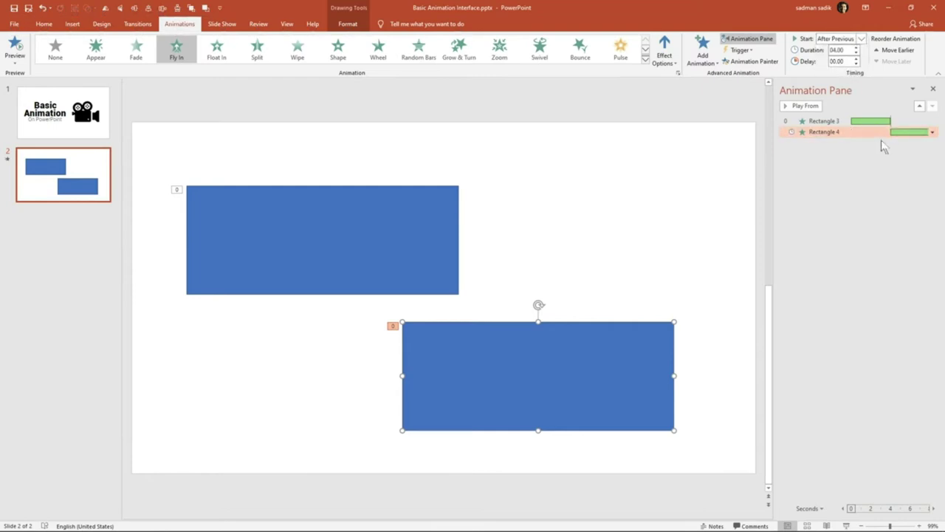
pyautogui.click(867, 120)
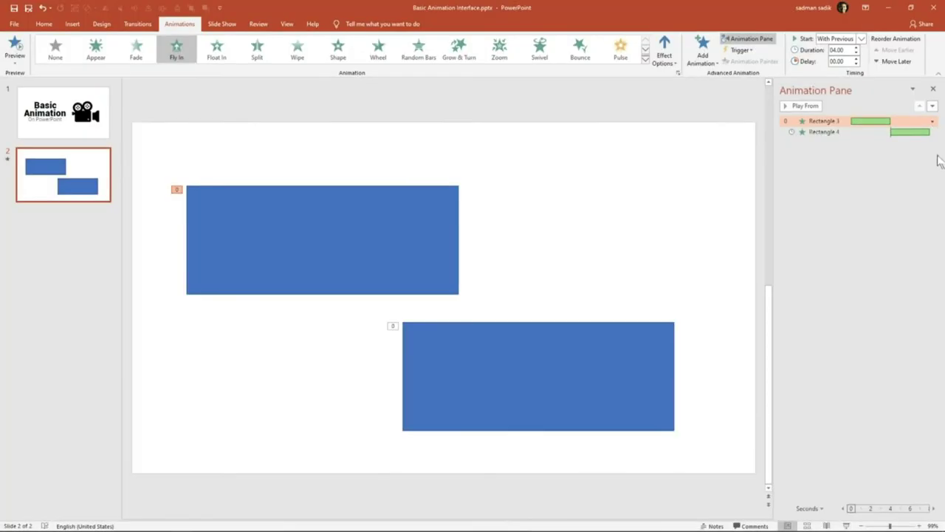
pyautogui.click(847, 525)
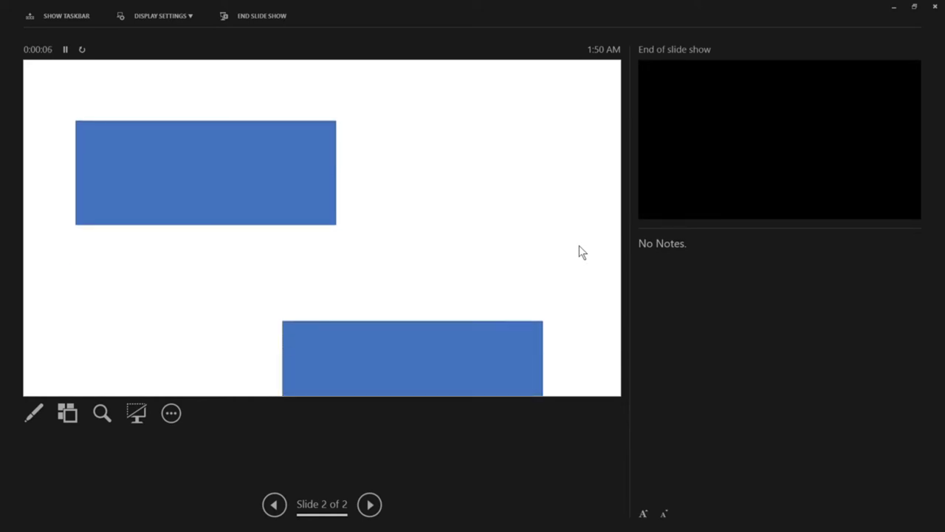
# Step: Set Rectangle 4's Fly In to start With Previous and preview it in the slide show
pyautogui.press('Escape')
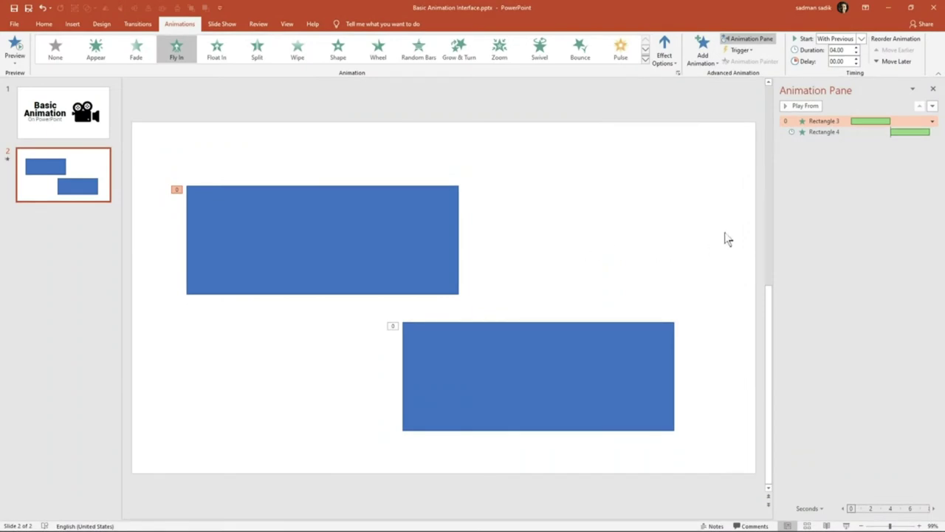
pyautogui.click(833, 132)
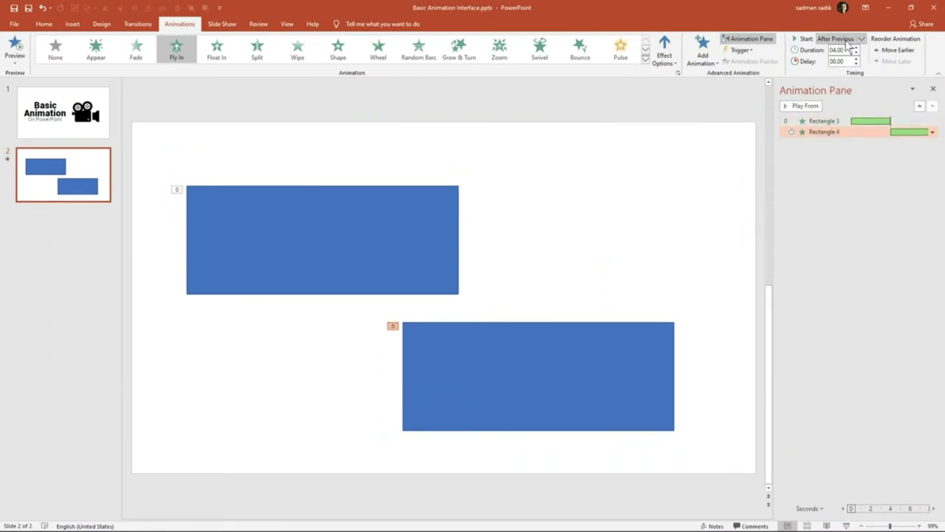
pyautogui.click(847, 42)
pyautogui.click(842, 59)
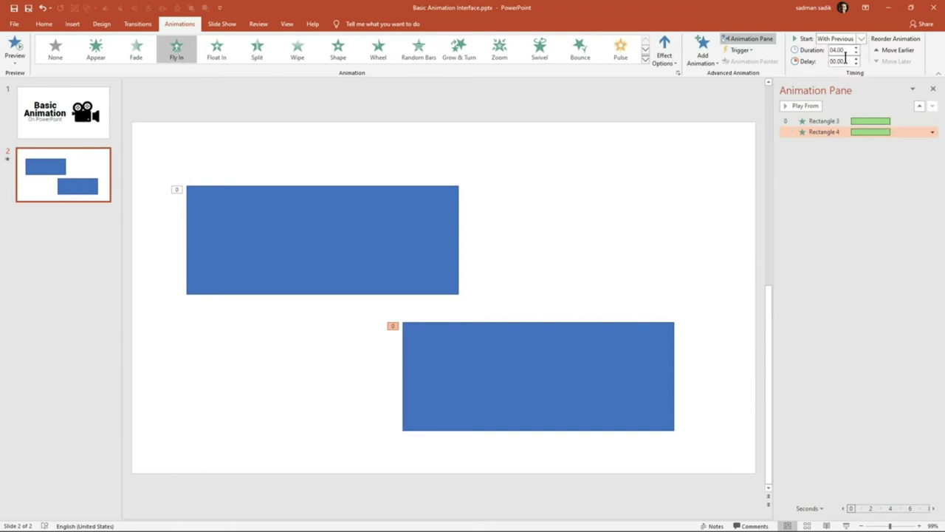
pyautogui.click(846, 526)
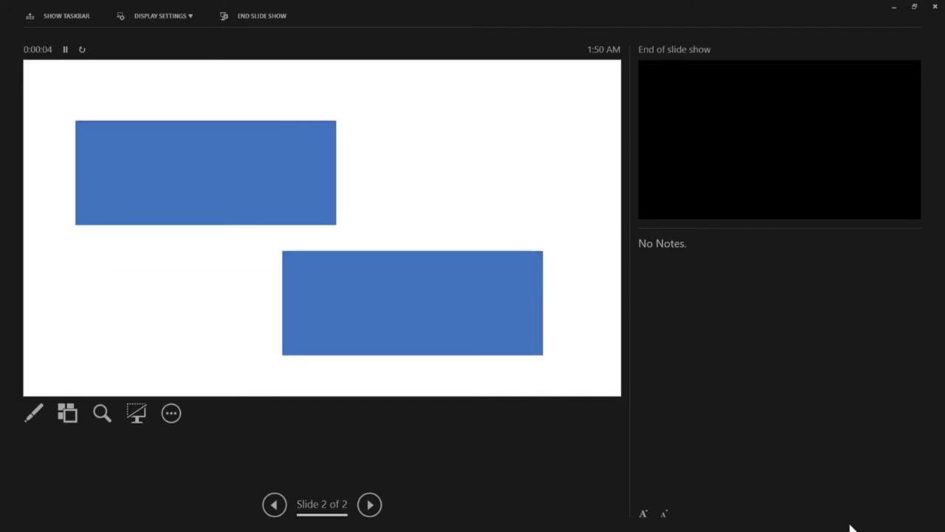
pyautogui.press('Escape')
# Step: Give Rectangle 4's Fly In a 02.00 delay and check the timing in the slide show
pyautogui.click(835, 132)
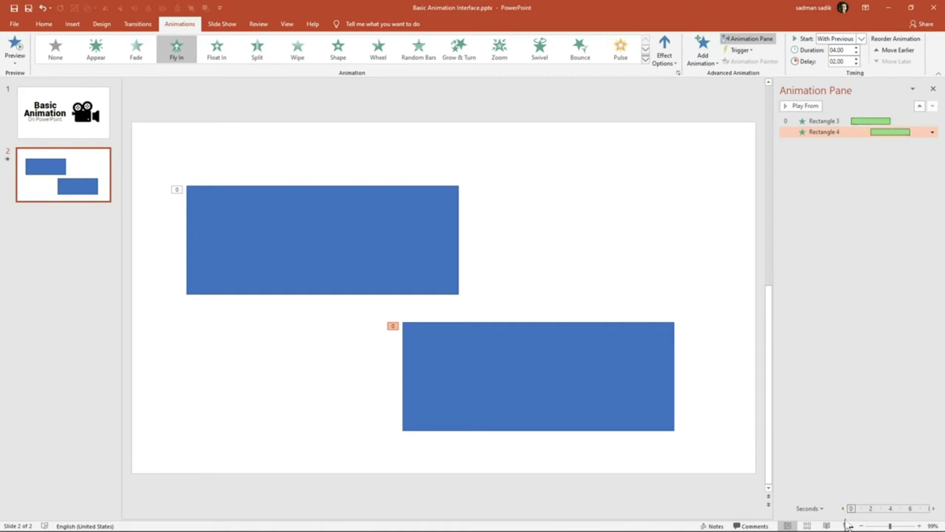
pyautogui.click(847, 525)
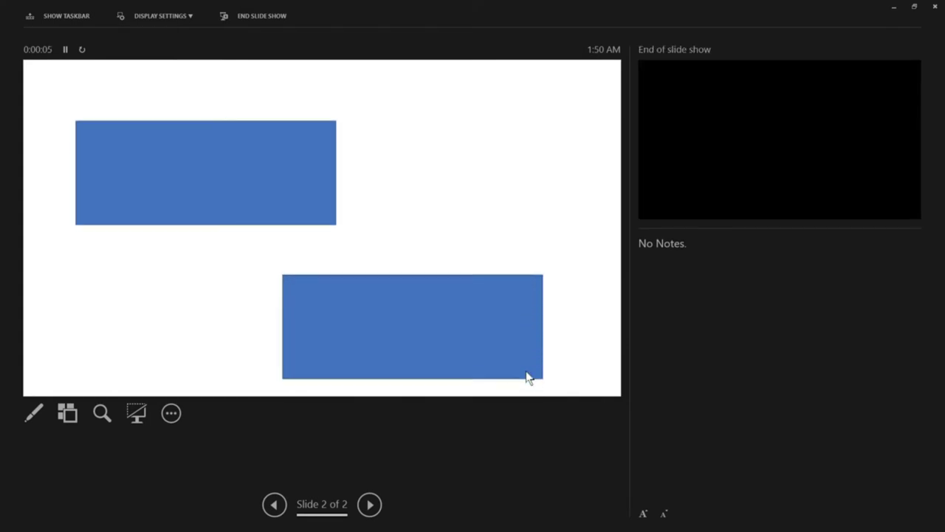
pyautogui.press('Escape')
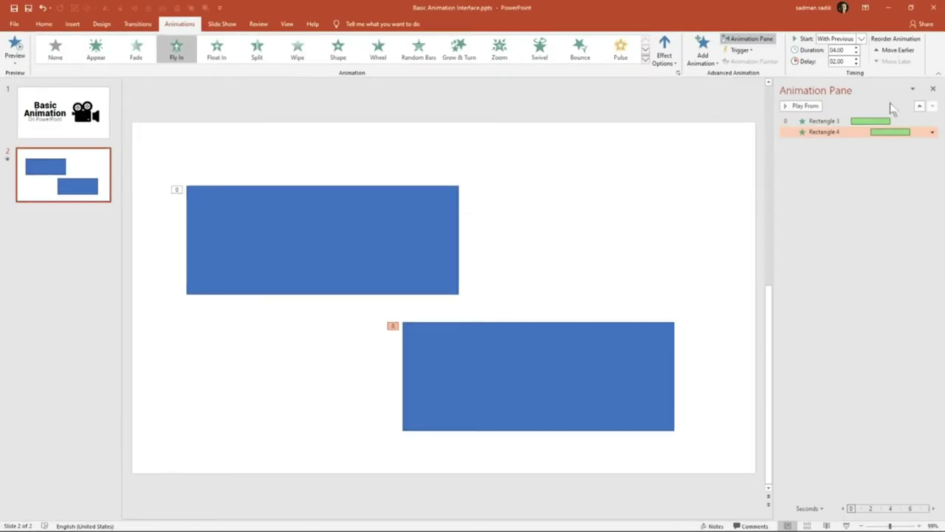
# Step: Shorten Rectangle 3's fly-in to about 1.4 s, move it below Rectangle 4, and lengthen Rectangle 4's bar
pyautogui.click(890, 120)
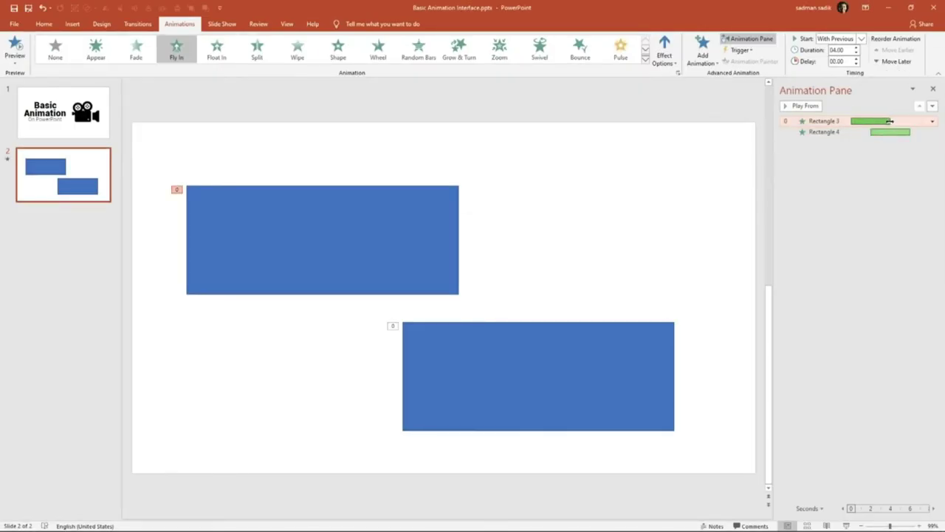
pyautogui.moveTo(888, 120)
pyautogui.mouseDown()
pyautogui.moveTo(864, 121)
pyautogui.moveTo(881, 131)
pyautogui.moveTo(837, 138)
pyautogui.moveTo(887, 121)
pyautogui.mouseUp()
pyautogui.click(833, 120)
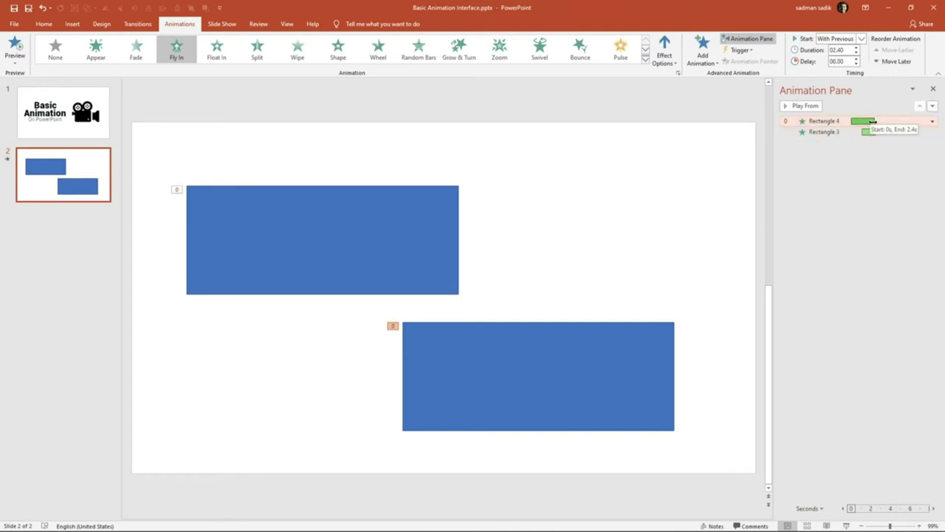
pyautogui.click(879, 167)
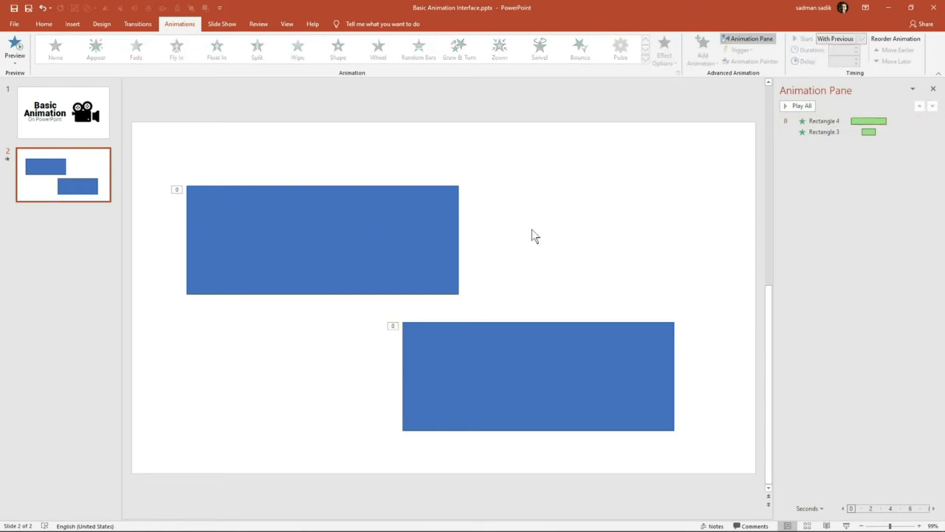
pyautogui.click(393, 210)
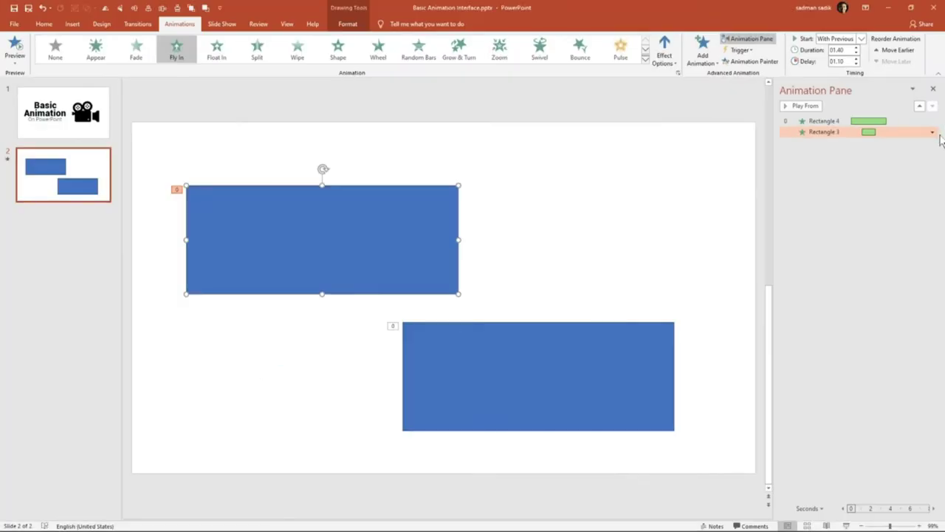
# Step: Add a smooth start to Rectangle 3's fly-in through its Effect Options and preview it
pyautogui.click(933, 131)
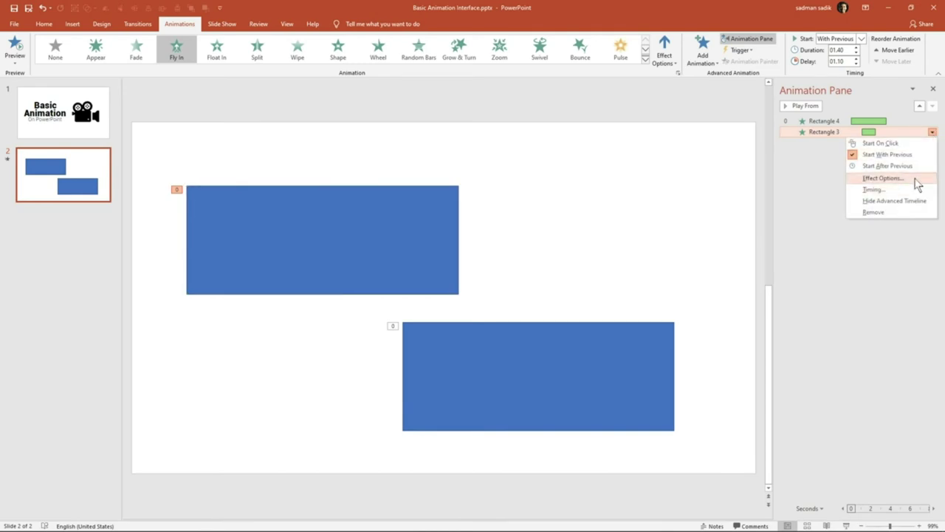
pyautogui.click(885, 178)
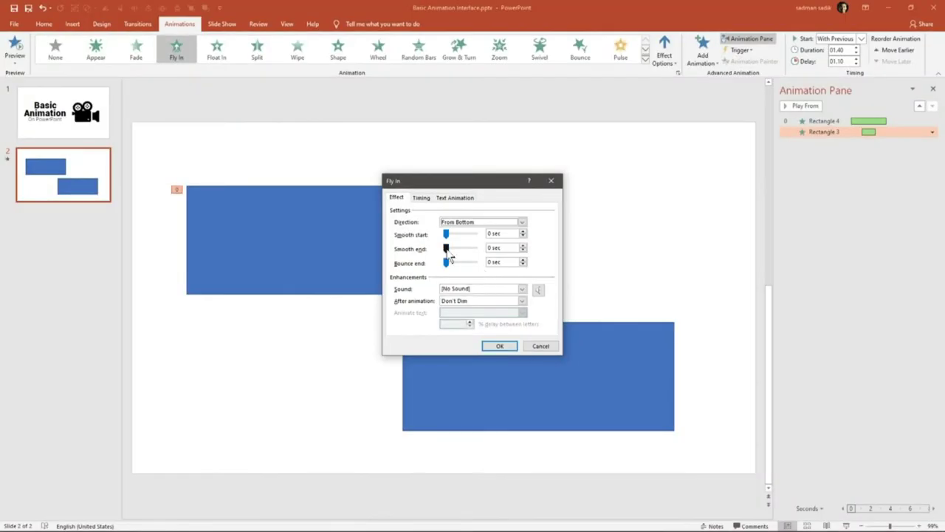
pyautogui.moveTo(451, 235); pyautogui.dragTo(476, 234)
pyautogui.click(500, 346)
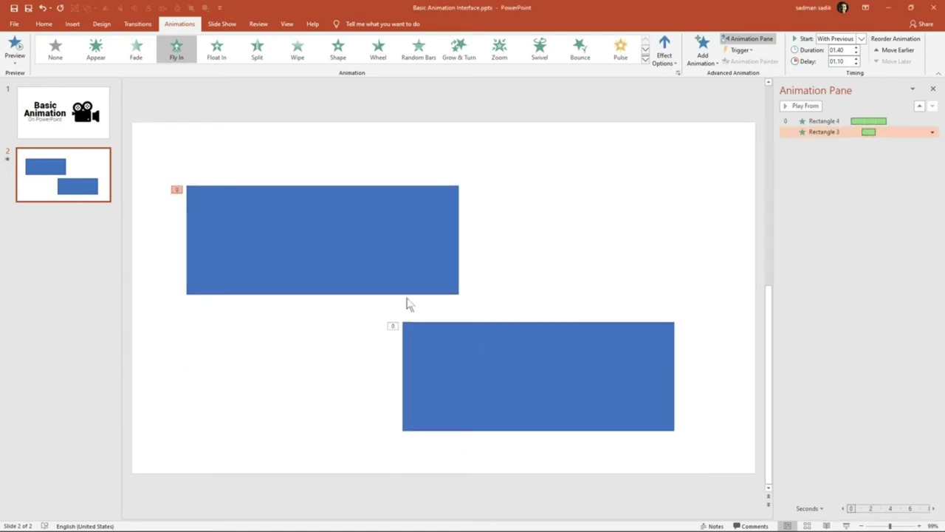
# Step: Give Rectangle 3's fly-in a smooth end of about 1.4 seconds and preview it
pyautogui.click(932, 132)
pyautogui.click(894, 178)
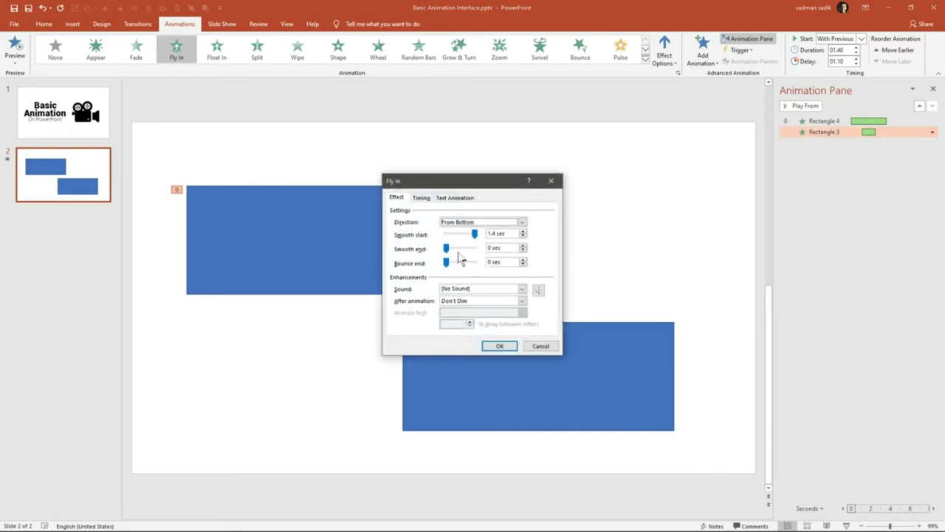
pyautogui.moveTo(446, 249); pyautogui.dragTo(475, 249)
pyautogui.click(500, 345)
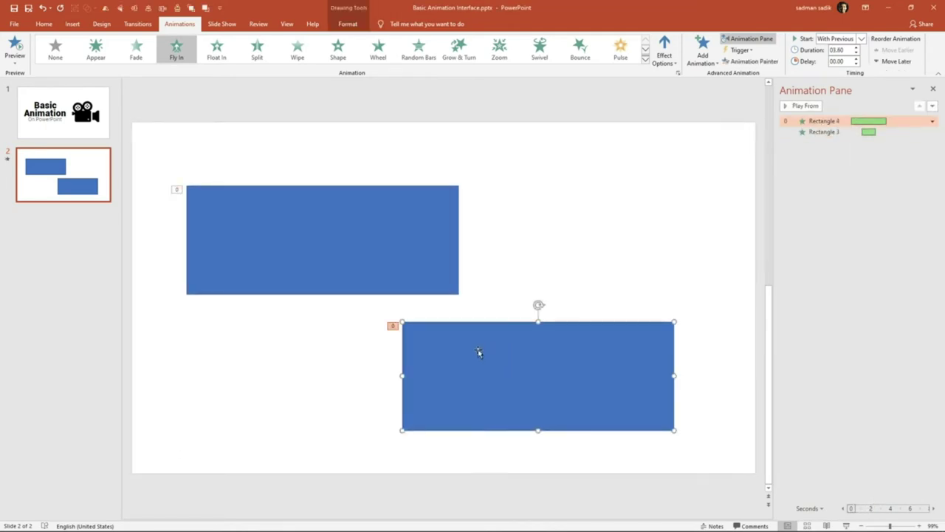
# Step: Delete the lower rectangle, narrow the remaining one, and place a copy beside it
pyautogui.press('Delete')
pyautogui.click(441, 255)
pyautogui.moveTo(459, 239)
pyautogui.mouseDown()
pyautogui.moveTo(380, 241)
pyautogui.moveTo(605, 244)
pyautogui.mouseUp()
pyautogui.keyDown('shift'); pyautogui.click(308, 249); pyautogui.keyUp('shift')
pyautogui.moveTo(308, 249); pyautogui.dragTo(356, 245)
pyautogui.press('Escape')
# Step: Remove the smooth end from Rectangle 5's fly-in and preview the animation
pyautogui.click(602, 232)
pyautogui.click(932, 132)
pyautogui.click(888, 183)
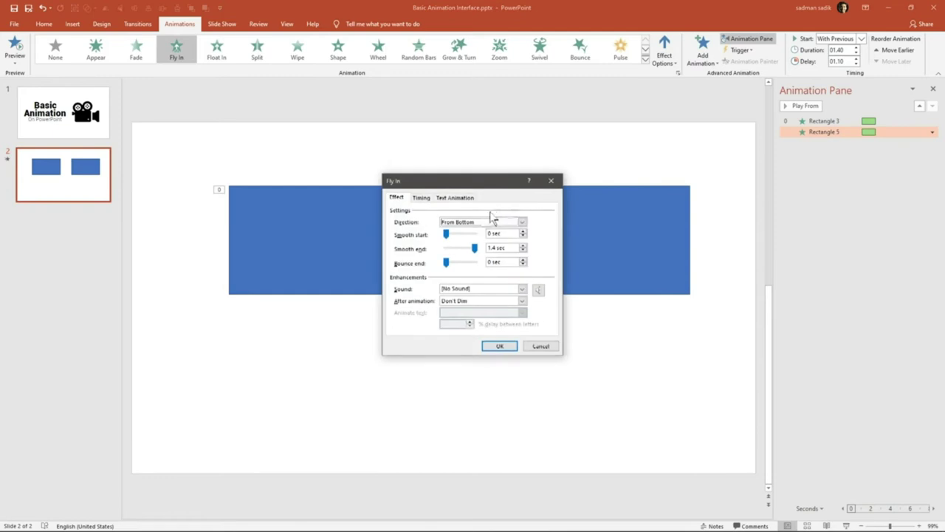
pyautogui.moveTo(474, 247); pyautogui.dragTo(429, 256)
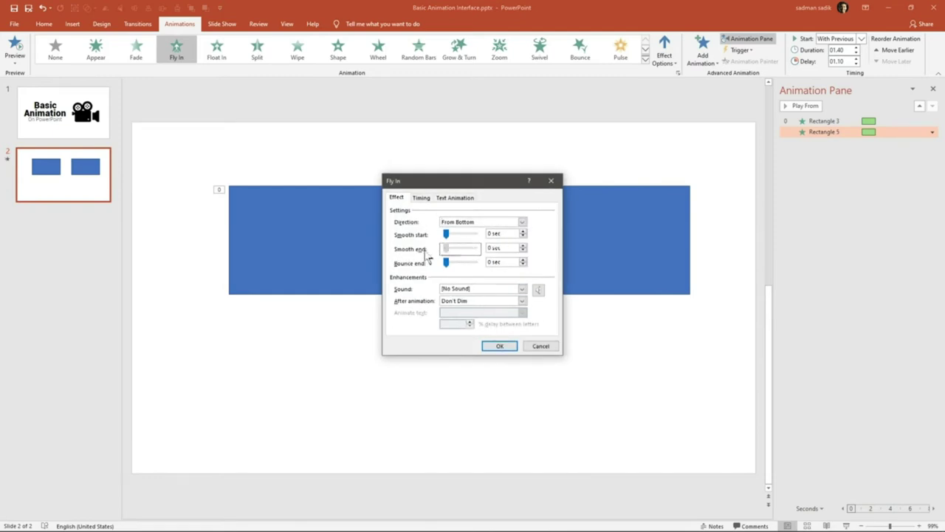
pyautogui.click(496, 348)
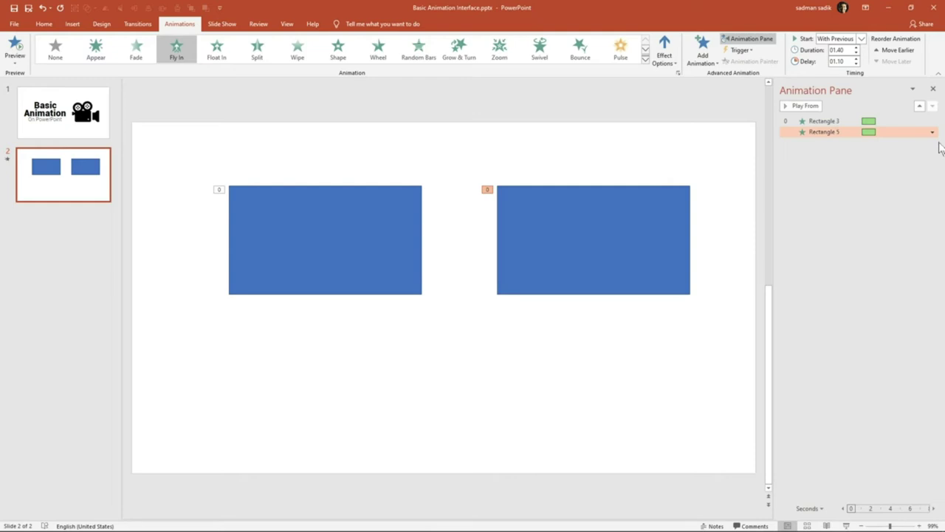
# Step: Give Rectangle 3's fly-in from the bottom a 0.41 sec bounce end and preview the slide
pyautogui.click(914, 120)
pyautogui.click(932, 121)
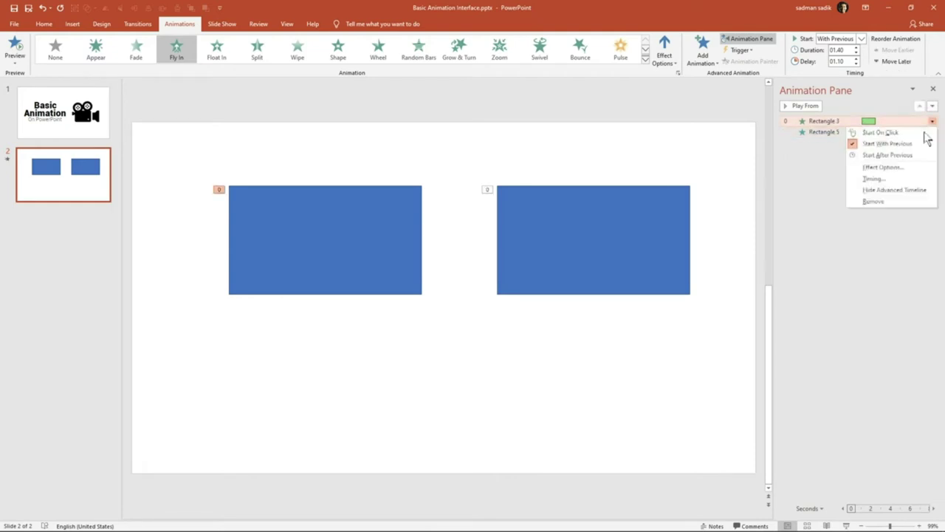
pyautogui.click(893, 170)
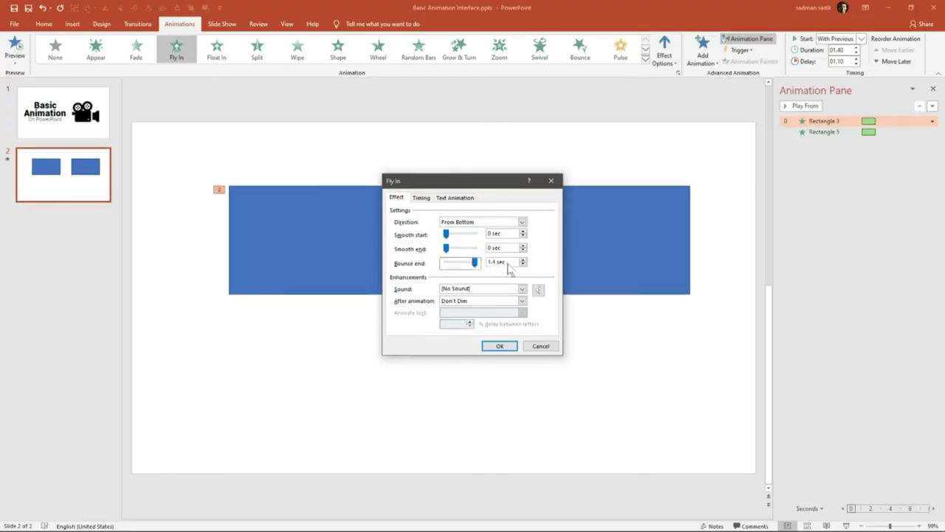
pyautogui.click(499, 346)
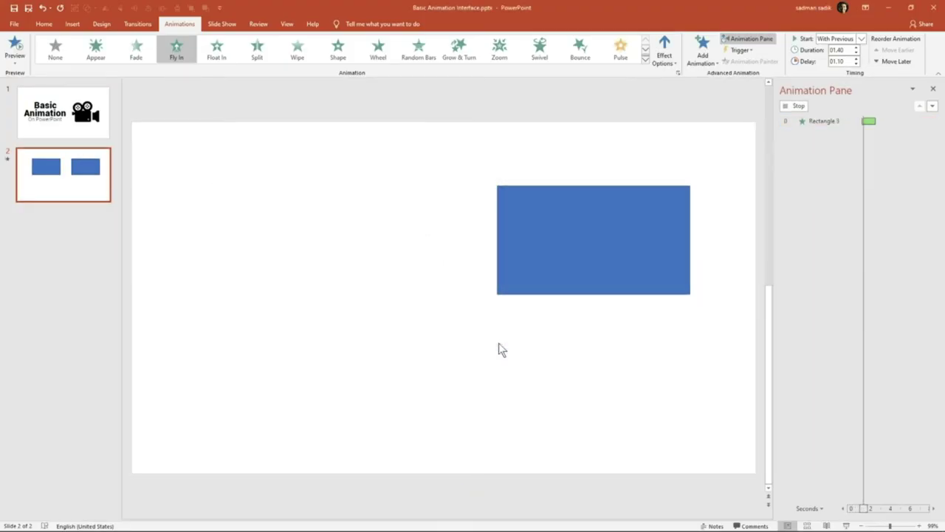
pyautogui.click(932, 122)
pyautogui.click(890, 177)
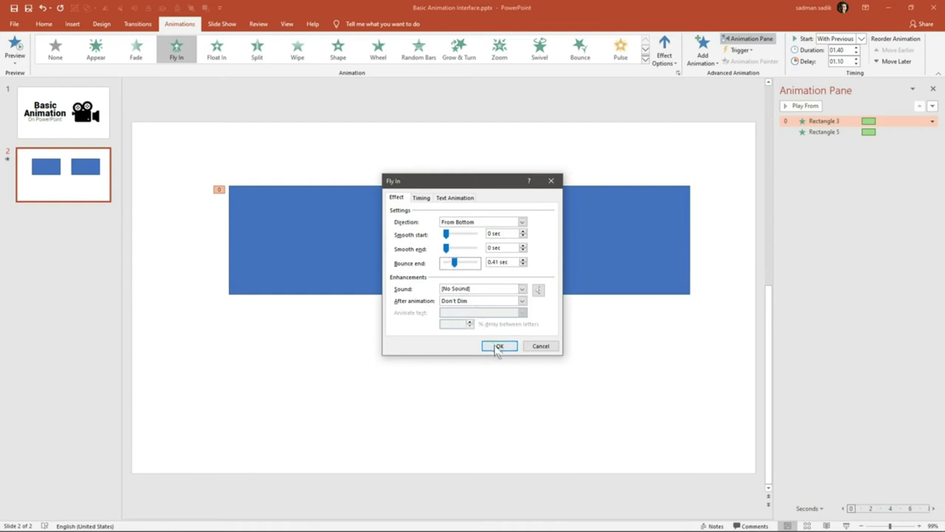
pyautogui.click(497, 347)
pyautogui.click(17, 55)
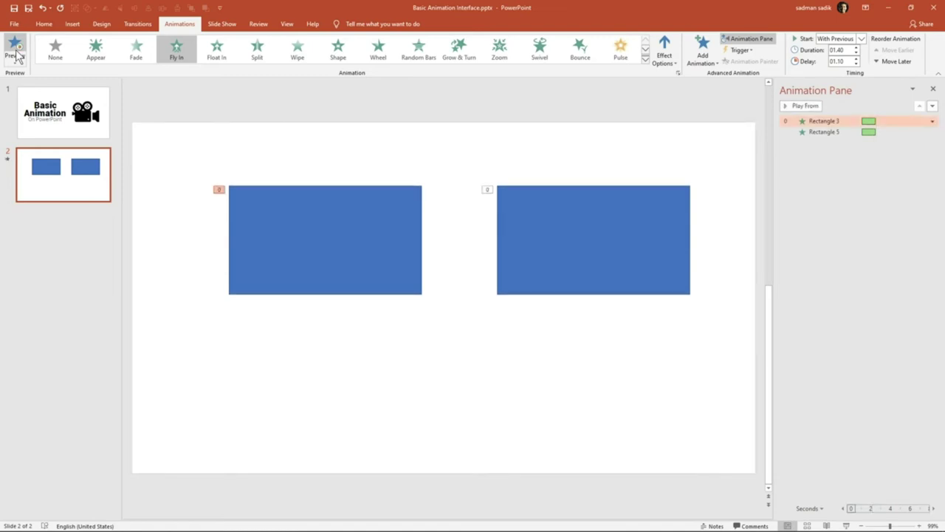
# Step: Set Rectangle 3's Fly In to Hide After Animation and test it in a slide show with Alt+F5
pyautogui.click(933, 121)
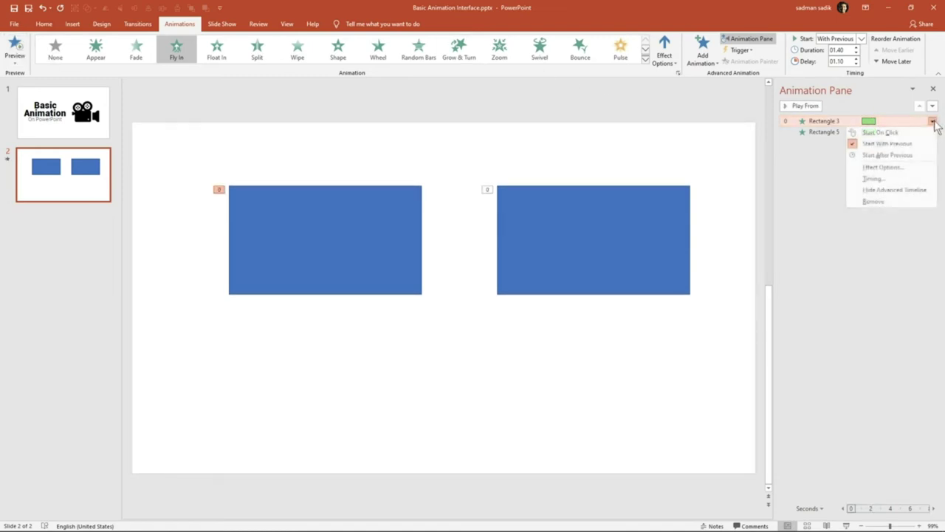
pyautogui.click(896, 166)
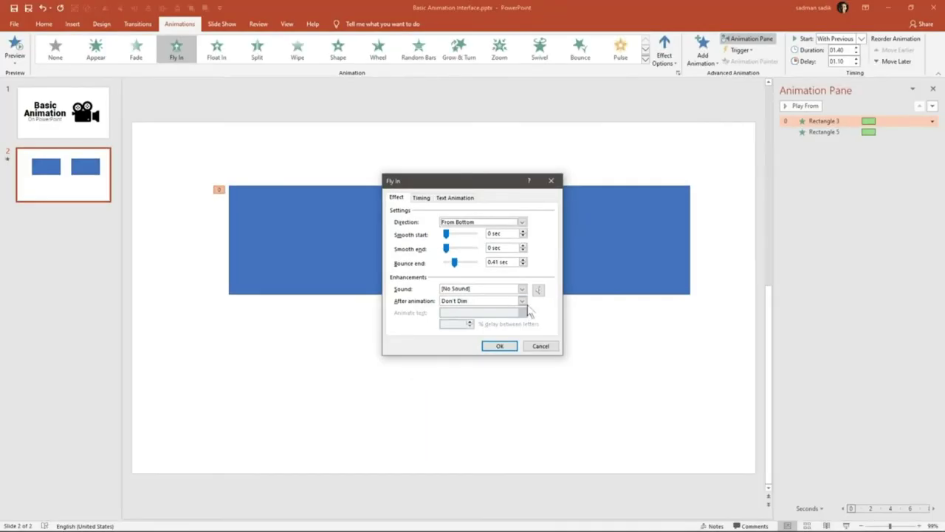
pyautogui.click(522, 301)
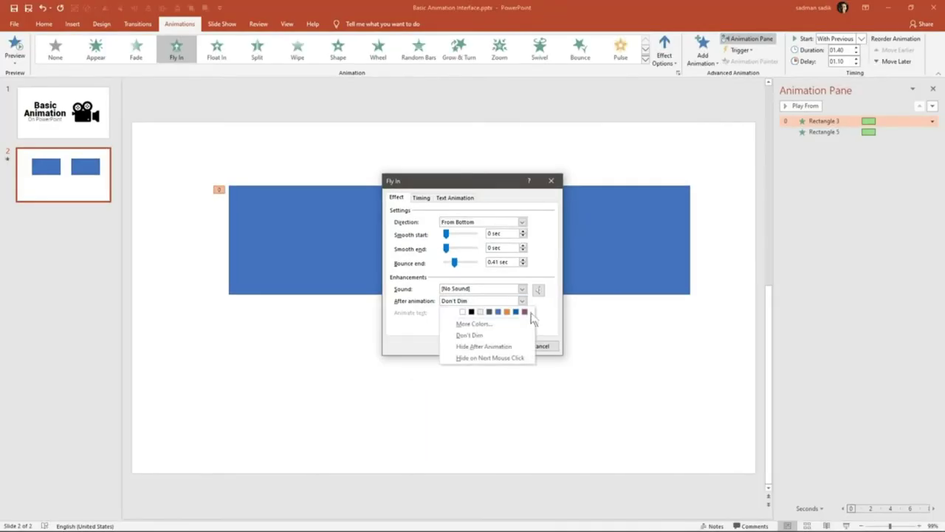
pyautogui.click(531, 347)
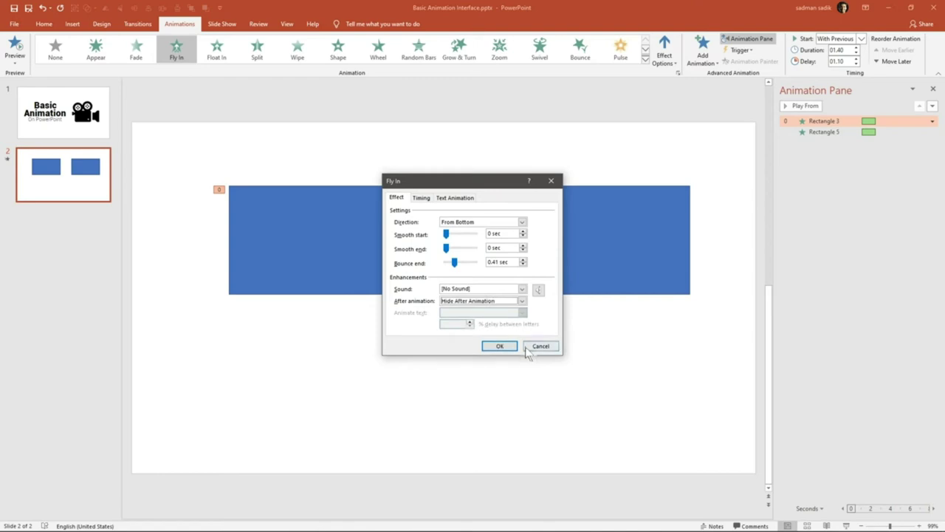
pyautogui.click(510, 346)
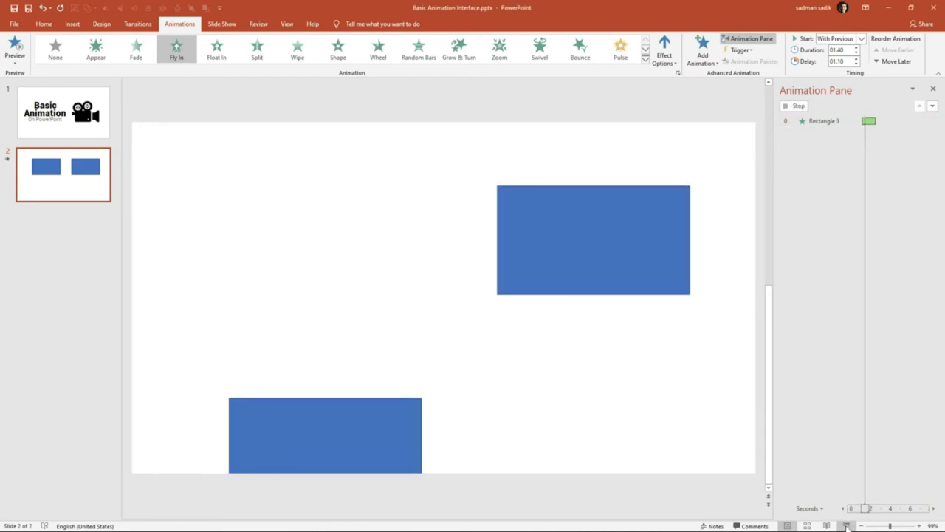
pyautogui.hotkey('alt', 'F5')
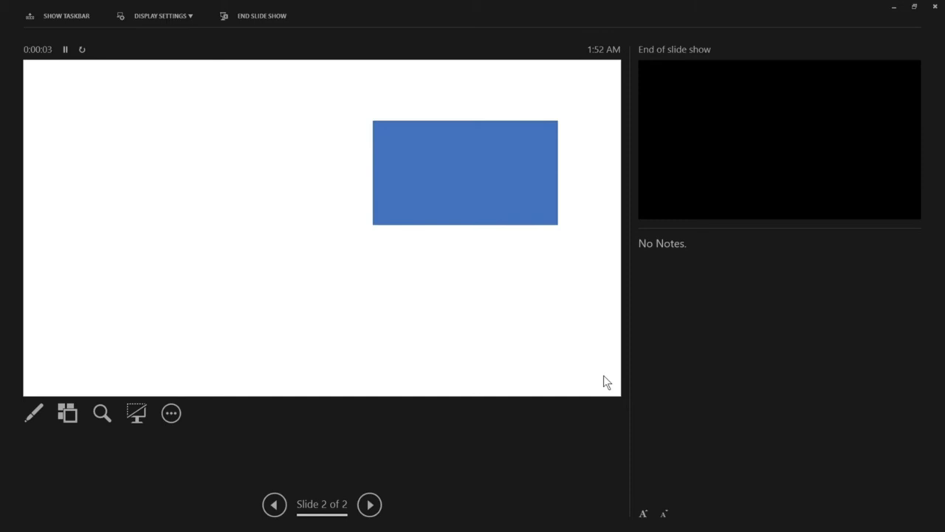
pyautogui.press('Escape')
# Step: Set Rectangle 3's Fly In to Don't Dim after animation and Repeat 3 times
pyautogui.click(933, 121)
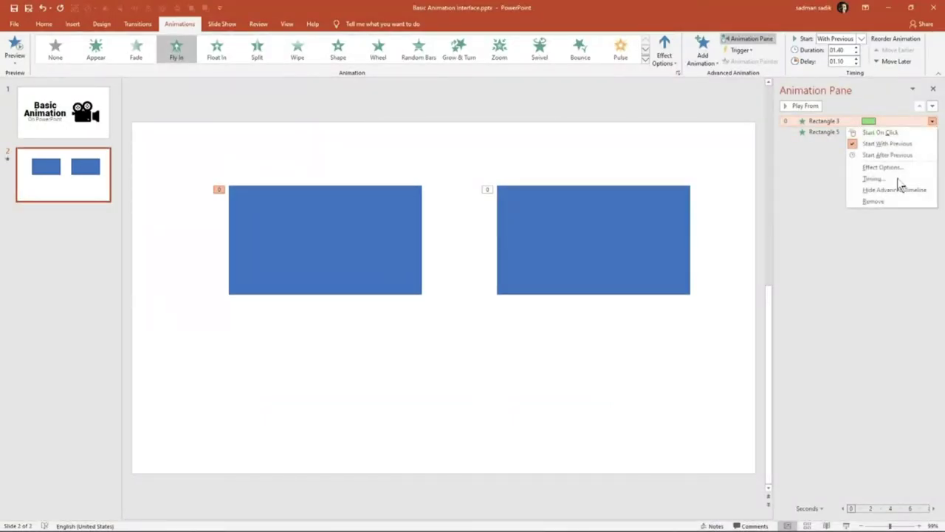
pyautogui.click(886, 167)
pyautogui.click(520, 301)
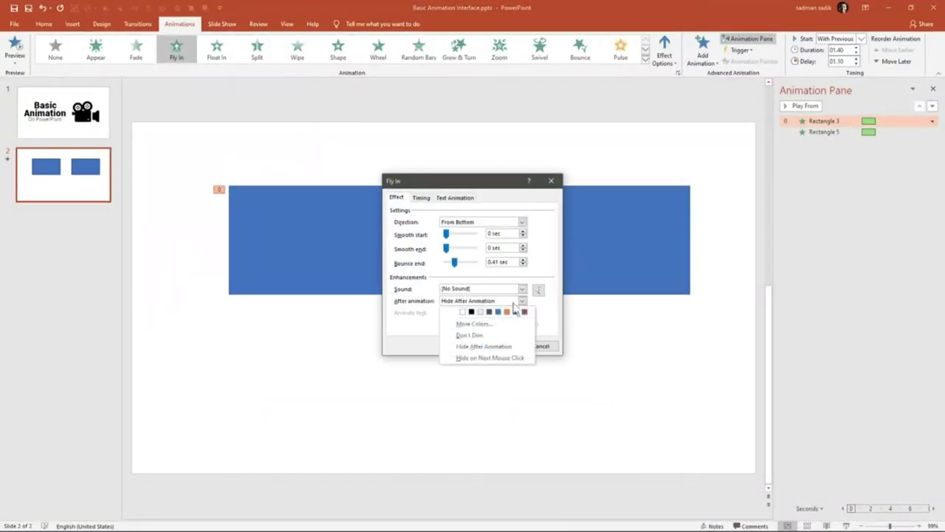
pyautogui.click(478, 335)
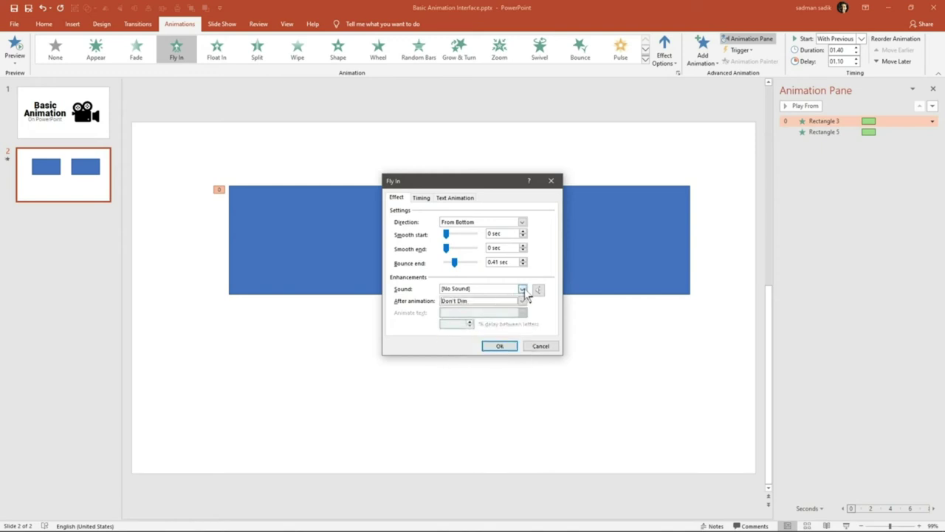
pyautogui.click(421, 198)
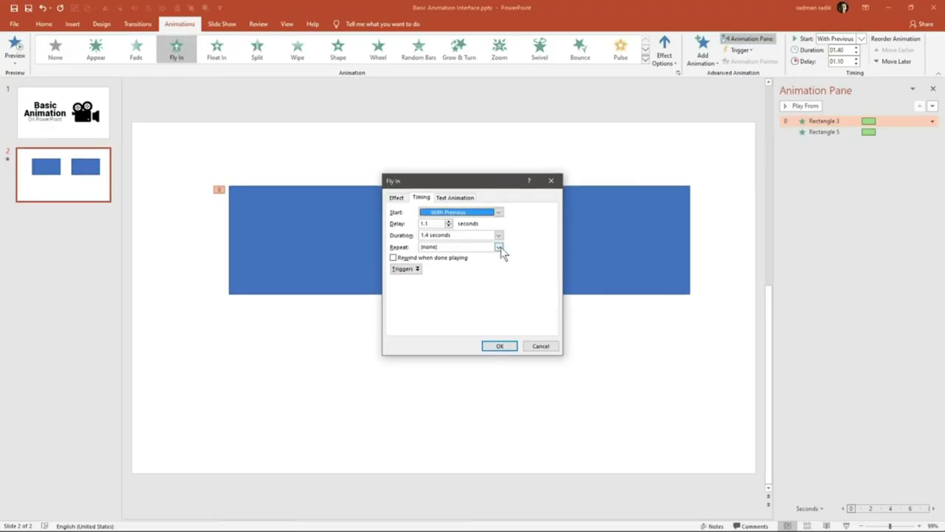
pyautogui.click(500, 248)
pyautogui.click(464, 271)
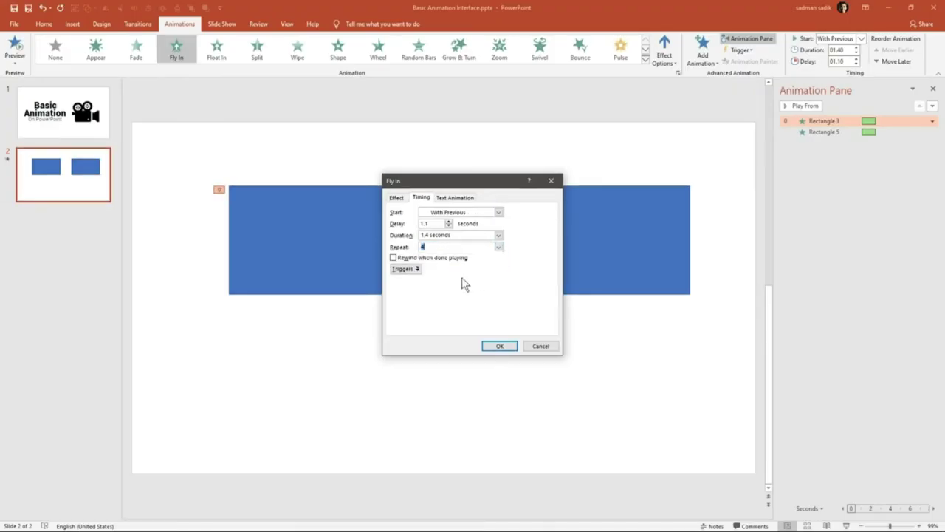
pyautogui.click(499, 347)
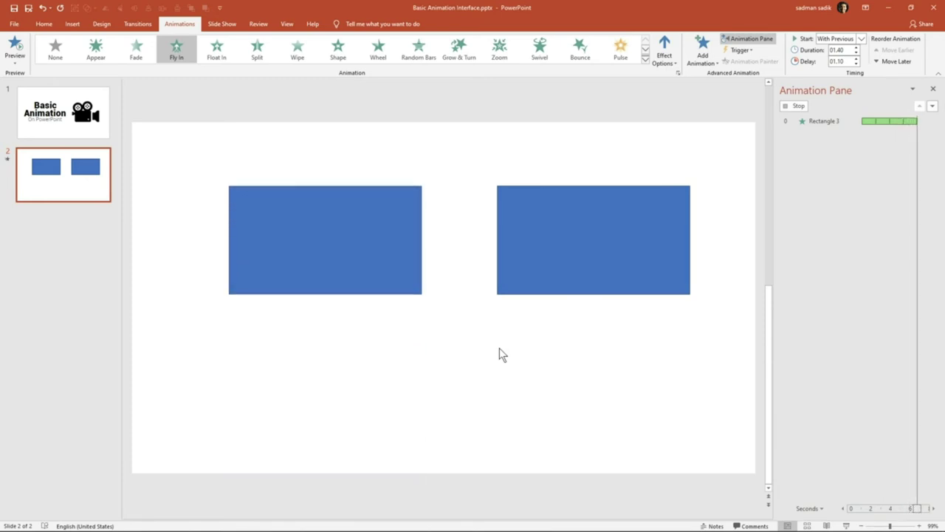
pyautogui.click(542, 258)
# Step: Delete the right rectangle, give the left one a Spin emphasis, and center it on the slide
pyautogui.press('Delete')
pyautogui.click(338, 253)
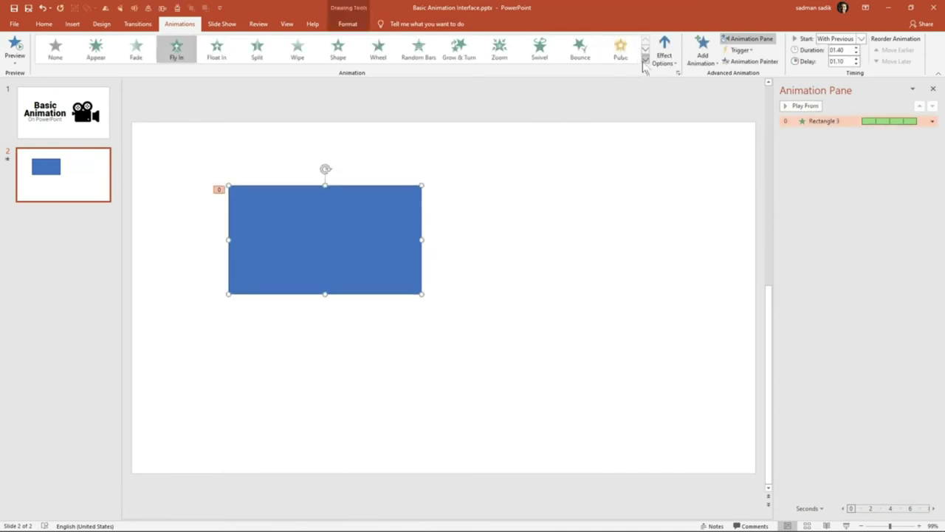
pyautogui.click(644, 65)
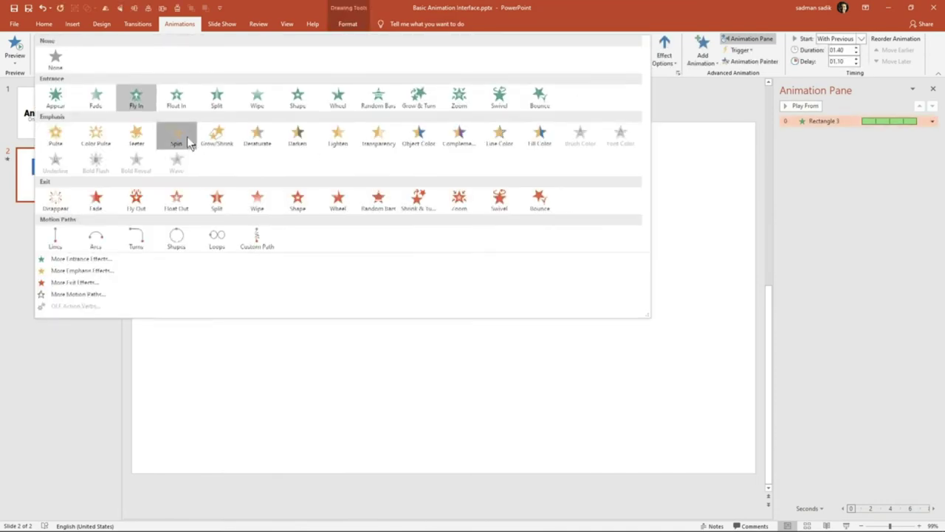
pyautogui.click(177, 138)
pyautogui.moveTo(316, 262); pyautogui.dragTo(431, 308)
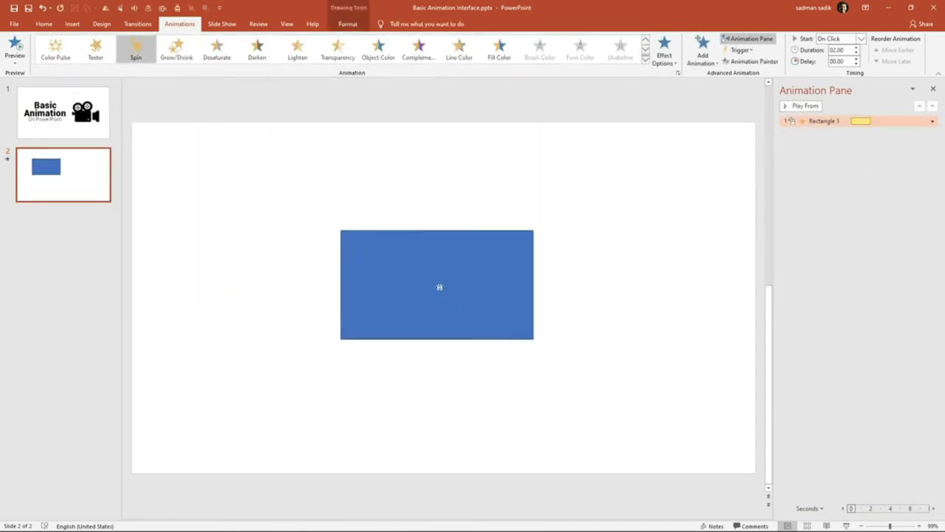
# Step: Set the Spin animation to repeat Until End of Slide
pyautogui.click(933, 121)
pyautogui.click(883, 168)
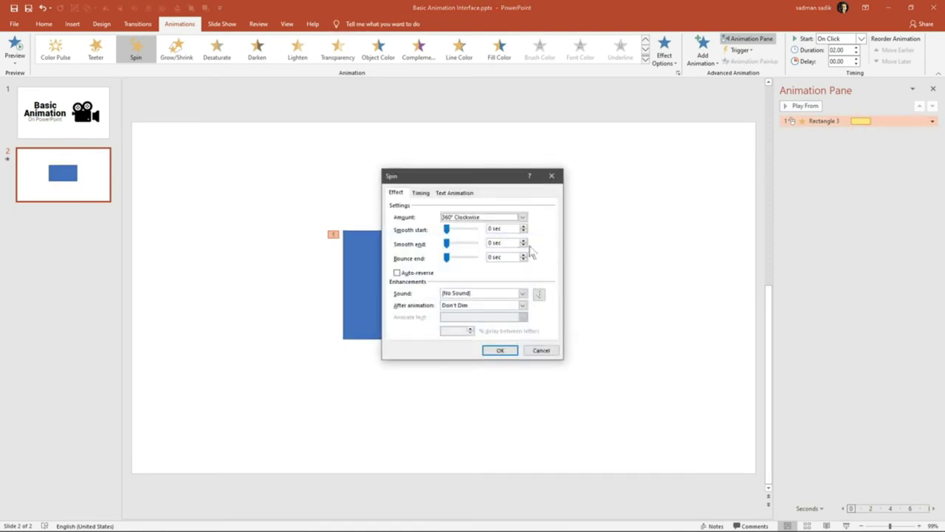
pyautogui.click(420, 193)
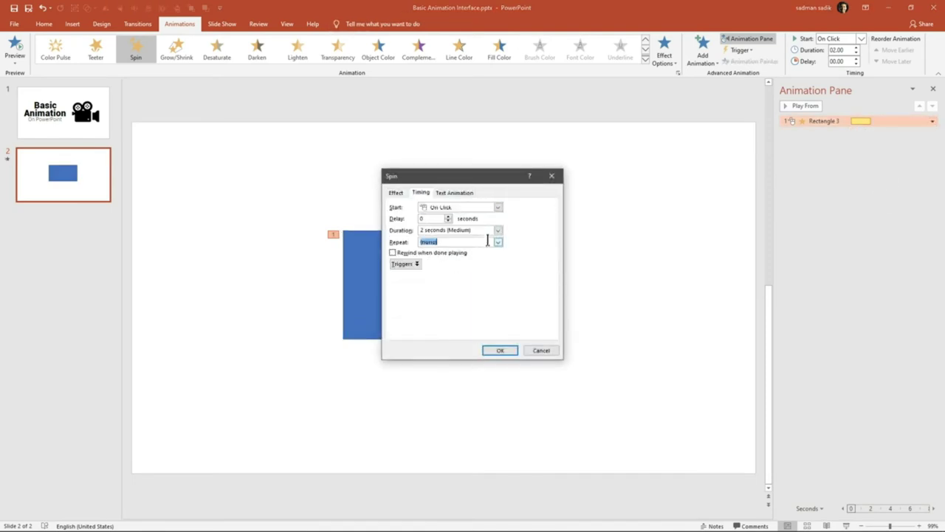
pyautogui.click(498, 242)
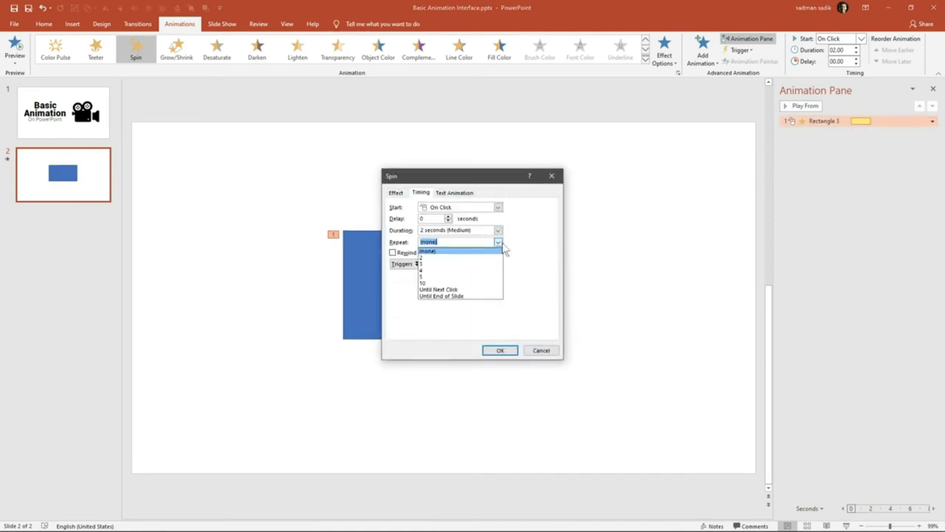
pyautogui.click(461, 296)
pyautogui.click(499, 351)
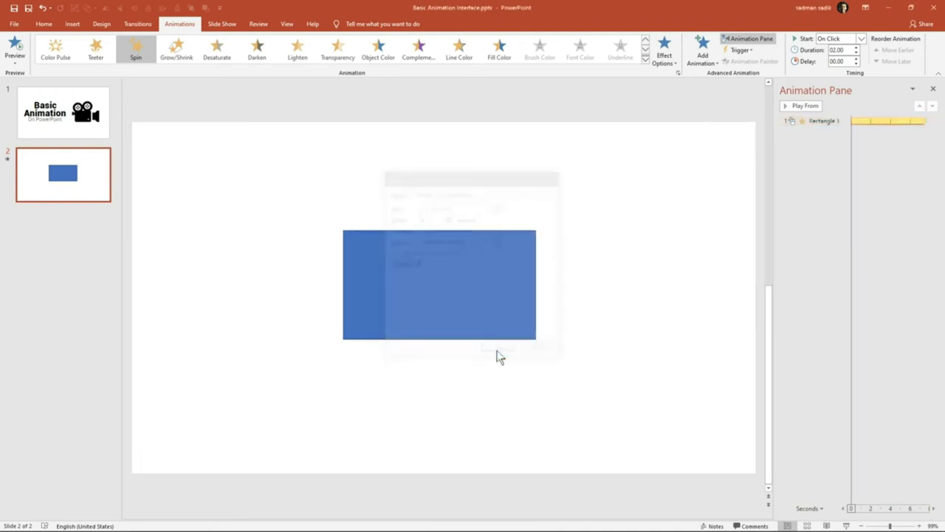
# Step: Watch the repeating spin in the slide show, then delete the rectangle
pyautogui.click(847, 525)
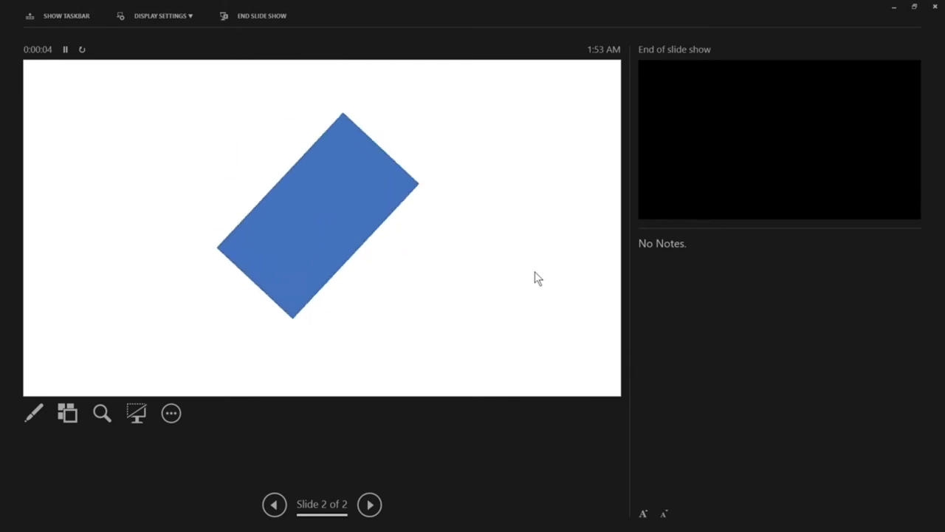
pyautogui.press('Escape')
pyautogui.click(388, 258)
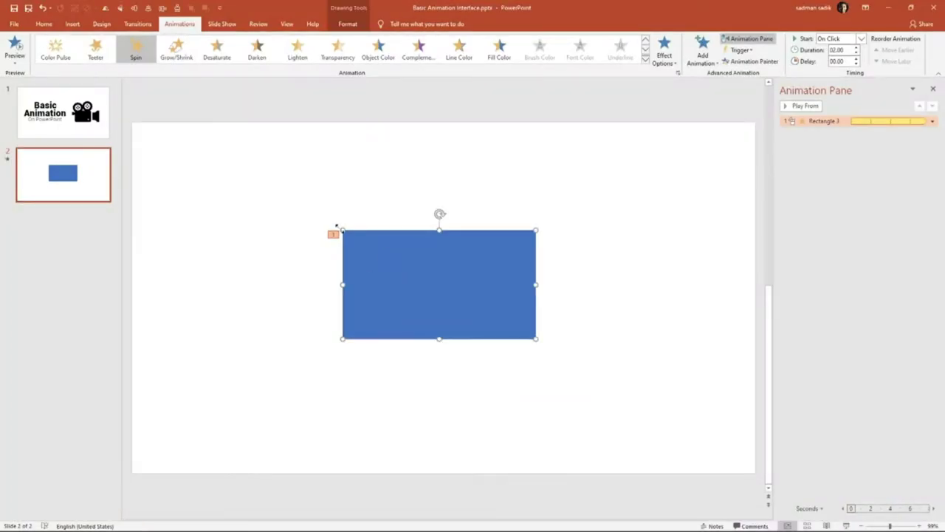
pyautogui.press('Delete')
pyautogui.click(71, 24)
pyautogui.click(157, 52)
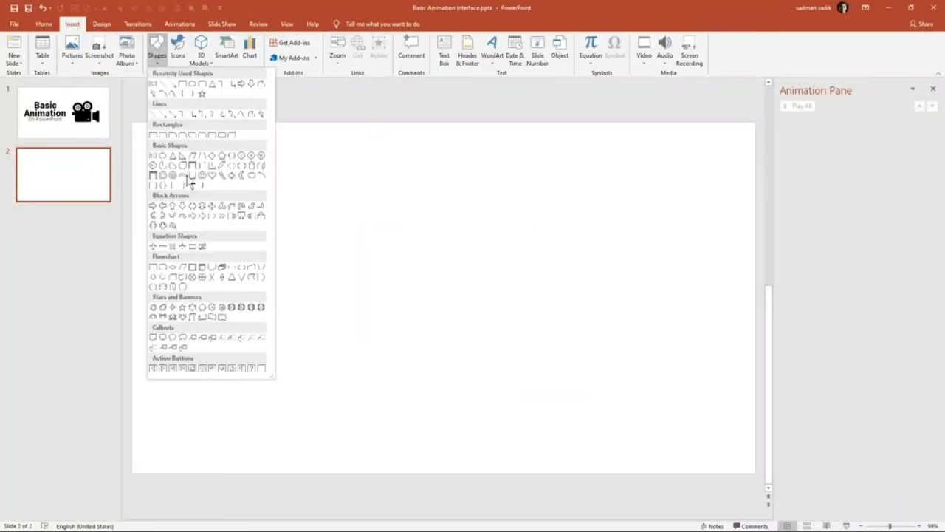
# Step: Draw a tall thin isosceles triangle near the slide centre and fill it dark grey
pyautogui.click(177, 155)
pyautogui.moveTo(393, 237)
pyautogui.mouseDown()
pyautogui.moveTo(461, 444)
pyautogui.moveTo(418, 443)
pyautogui.mouseUp()
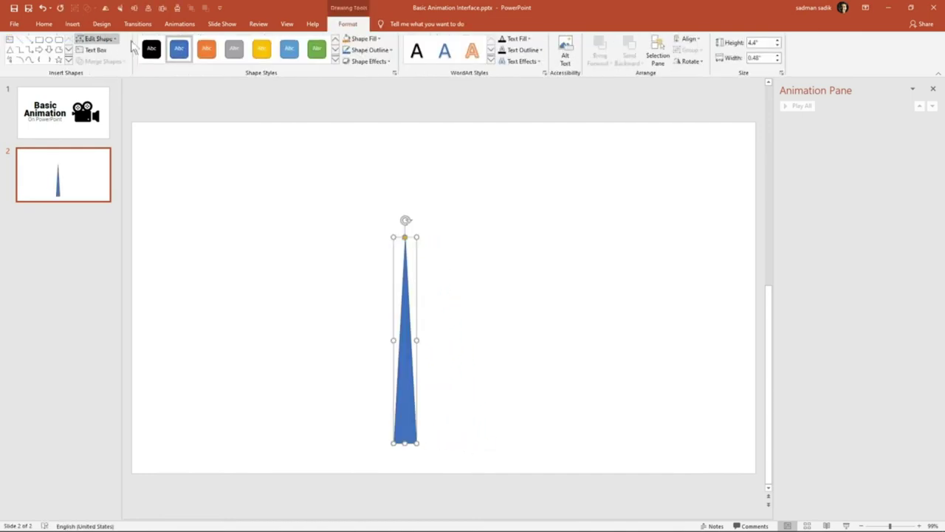
pyautogui.click(362, 50)
pyautogui.click(362, 50)
pyautogui.click(362, 39)
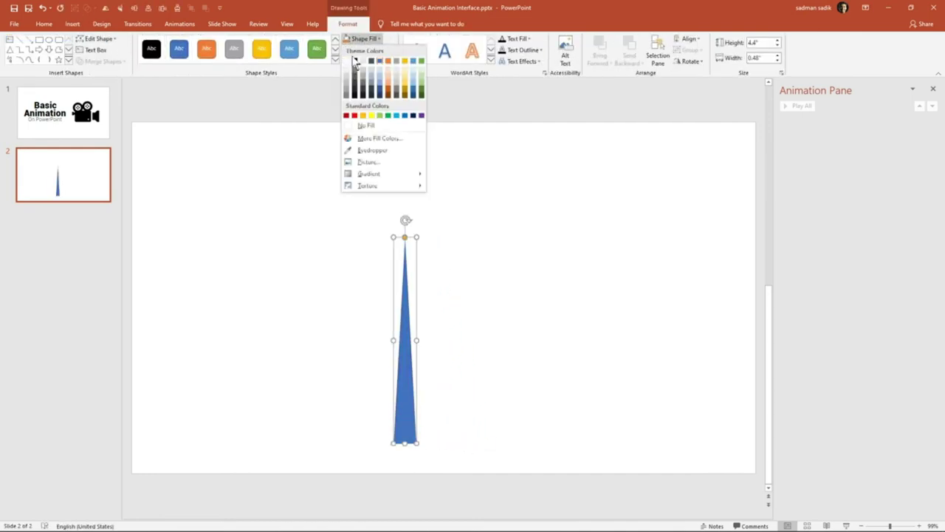
pyautogui.click(357, 91)
# Step: Draw a four-point star over the top of the spike and fill it light grey
pyautogui.click(72, 24)
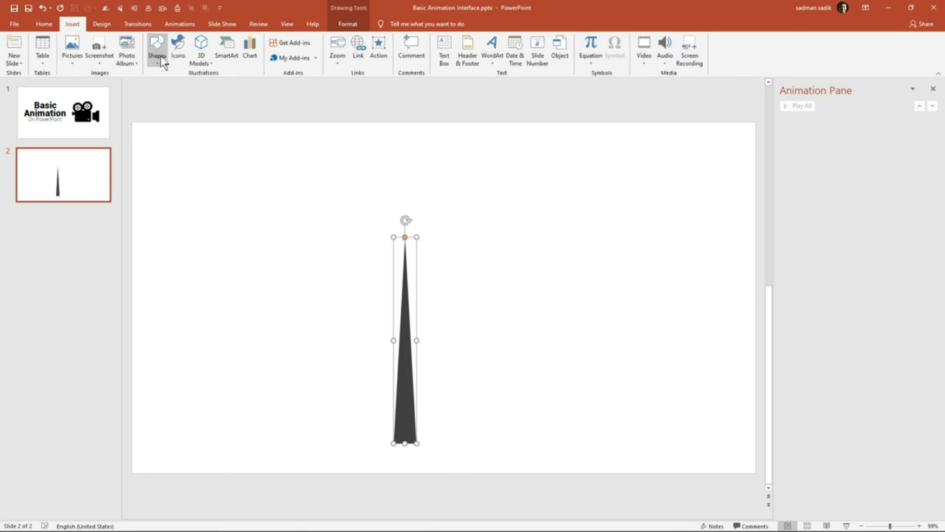
pyautogui.click(157, 52)
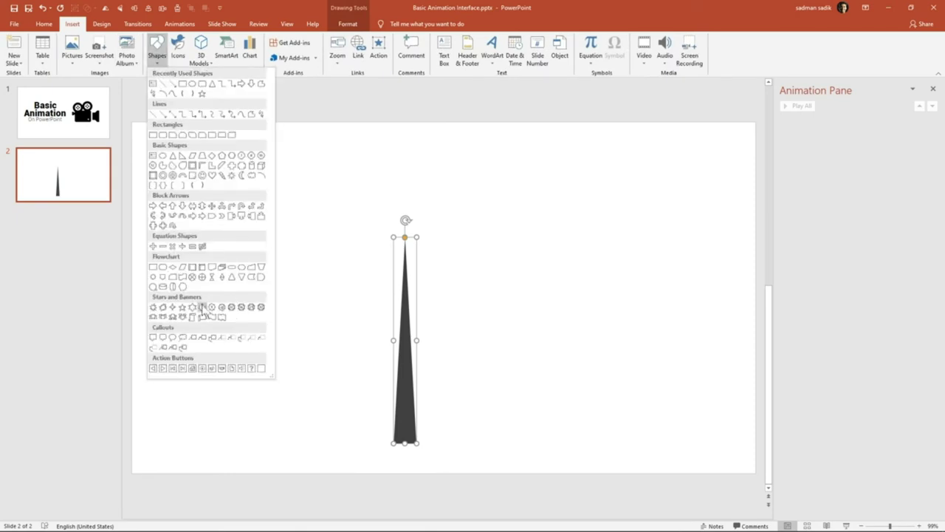
pyautogui.click(174, 310)
pyautogui.moveTo(297, 181); pyautogui.dragTo(529, 411)
pyautogui.moveTo(416, 300); pyautogui.dragTo(403, 241)
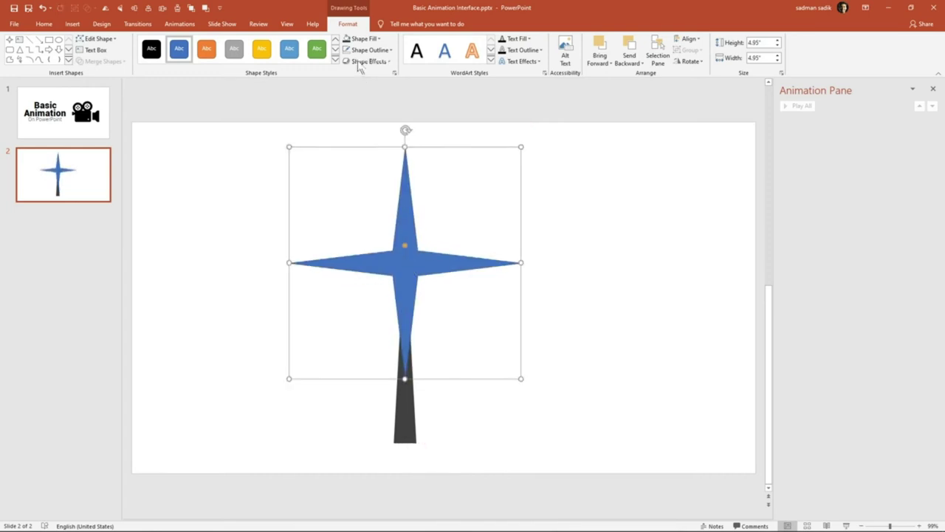
pyautogui.click(359, 39)
pyautogui.click(349, 87)
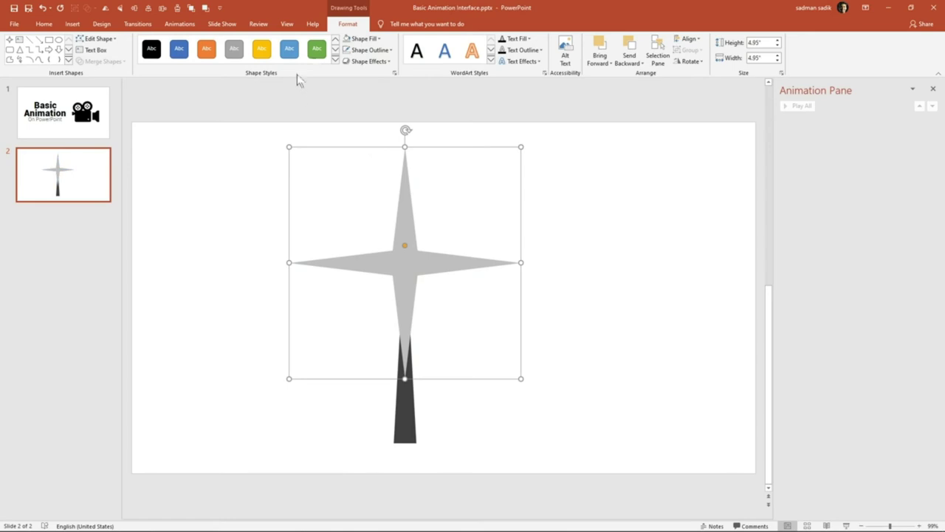
pyautogui.click(180, 24)
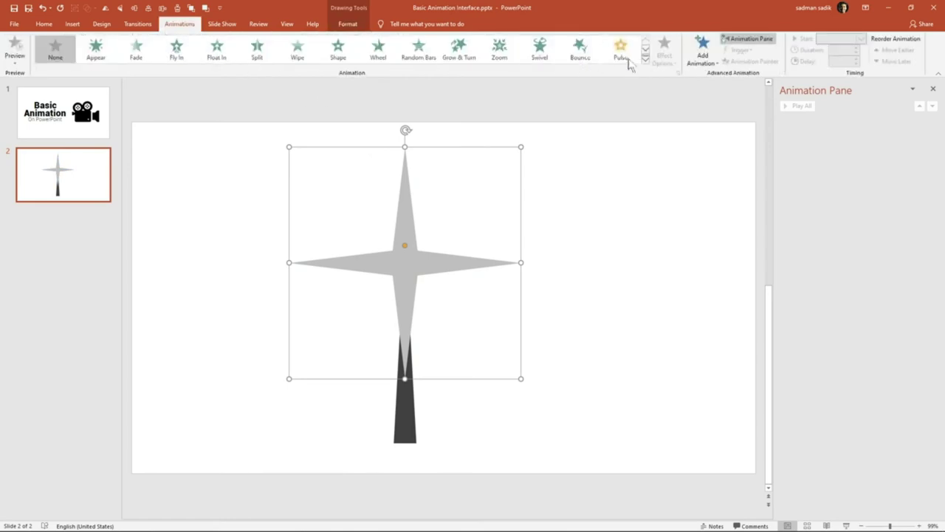
# Step: Give the grey four-point star a 2-second Spin emphasis animation
pyautogui.click(648, 65)
pyautogui.click(186, 140)
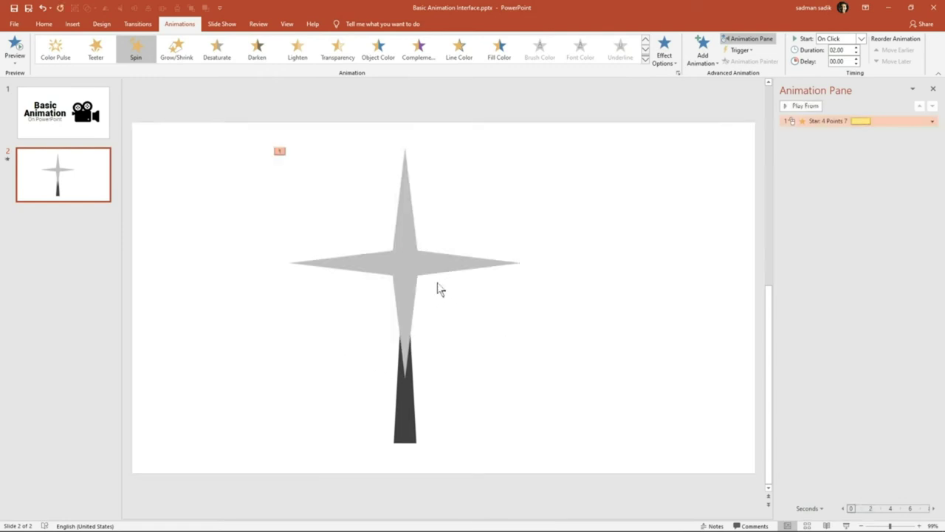
pyautogui.click(402, 252)
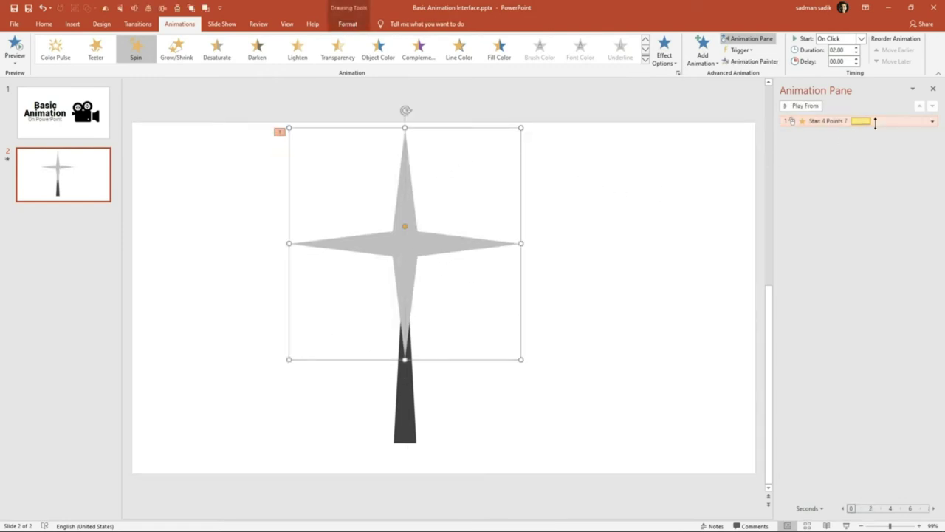
pyautogui.click(933, 122)
pyautogui.click(933, 122)
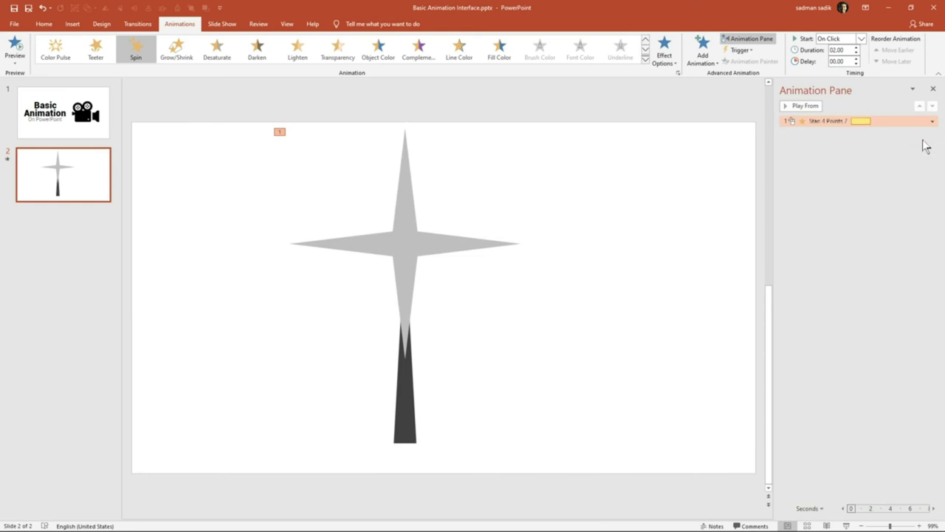
pyautogui.click(932, 122)
pyautogui.click(392, 238)
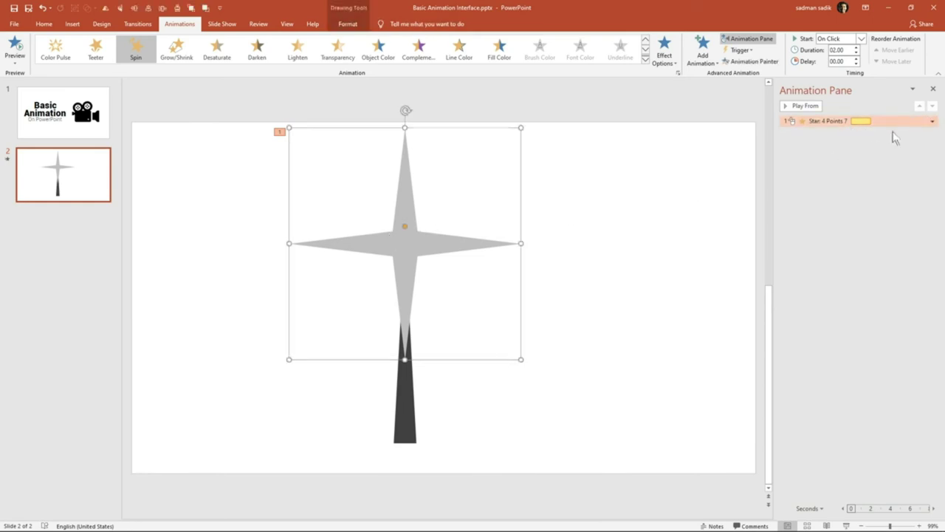
pyautogui.click(932, 121)
pyautogui.click(895, 166)
# Step: Set the star's Spin to repeat Until End of Slide and preview it in a slide show
pyautogui.click(420, 192)
pyautogui.click(497, 242)
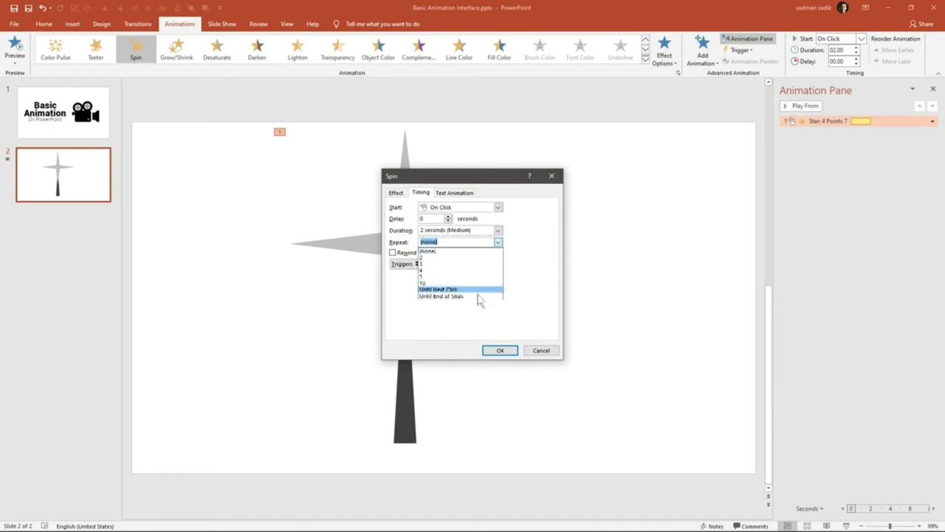
pyautogui.click(470, 296)
pyautogui.click(500, 350)
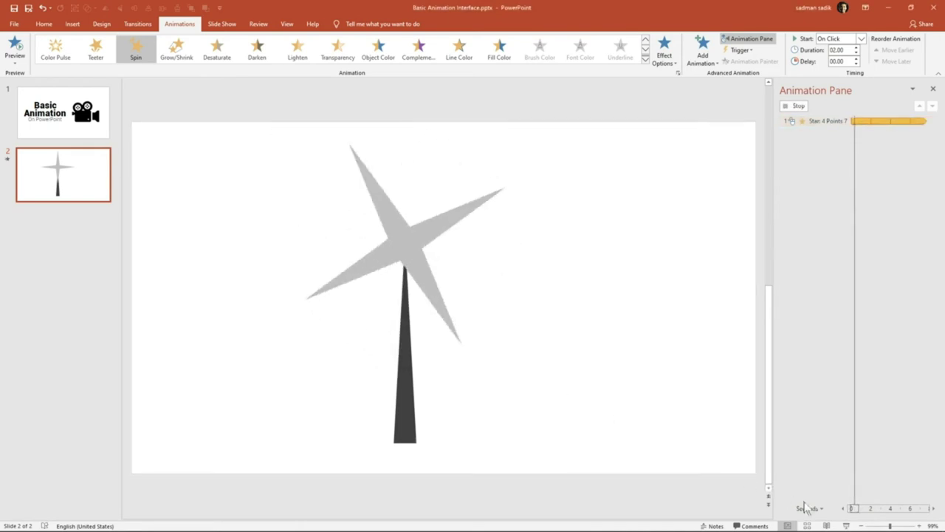
pyautogui.click(818, 526)
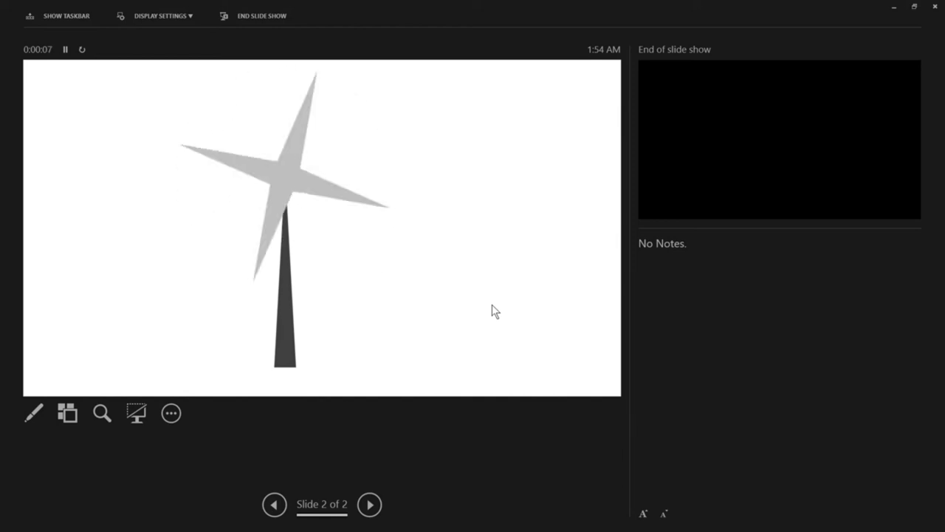
pyautogui.press('Escape')
# Step: Copy the star-and-spike figure to the right and test both spins in a slide show
pyautogui.moveTo(401, 422)
pyautogui.mouseDown()
pyautogui.moveTo(230, 456)
pyautogui.moveTo(279, 444)
pyautogui.moveTo(554, 442)
pyautogui.mouseUp()
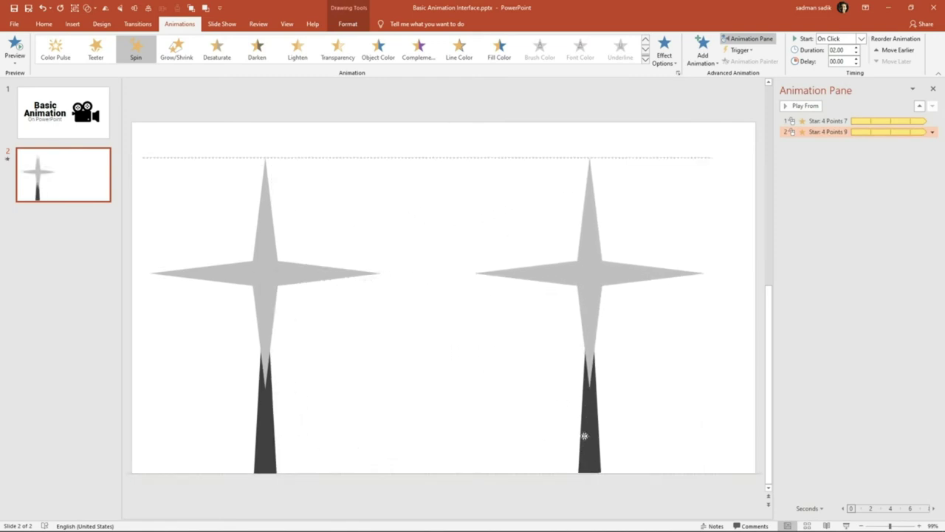
pyautogui.moveTo(554, 442); pyautogui.dragTo(589, 439)
pyautogui.click(849, 526)
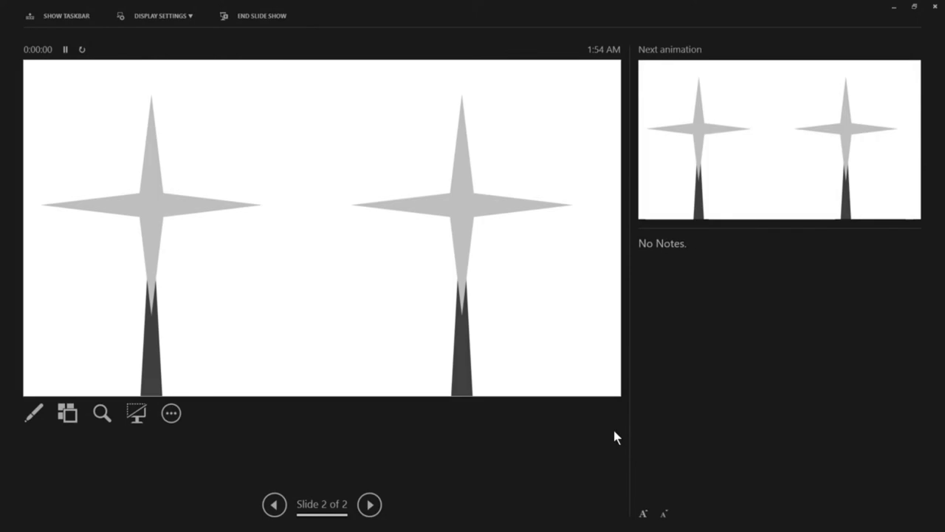
pyautogui.click(557, 387)
pyautogui.click(557, 386)
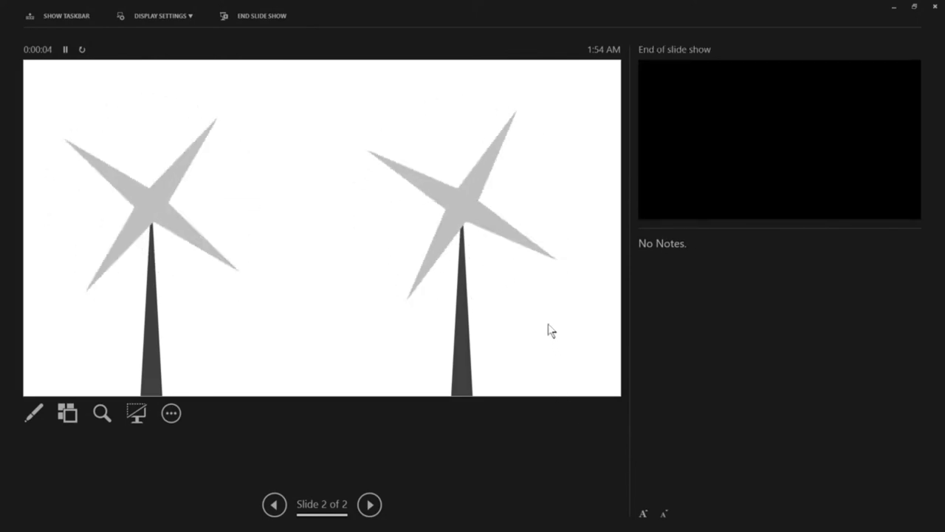
pyautogui.press('Escape')
pyautogui.click(797, 204)
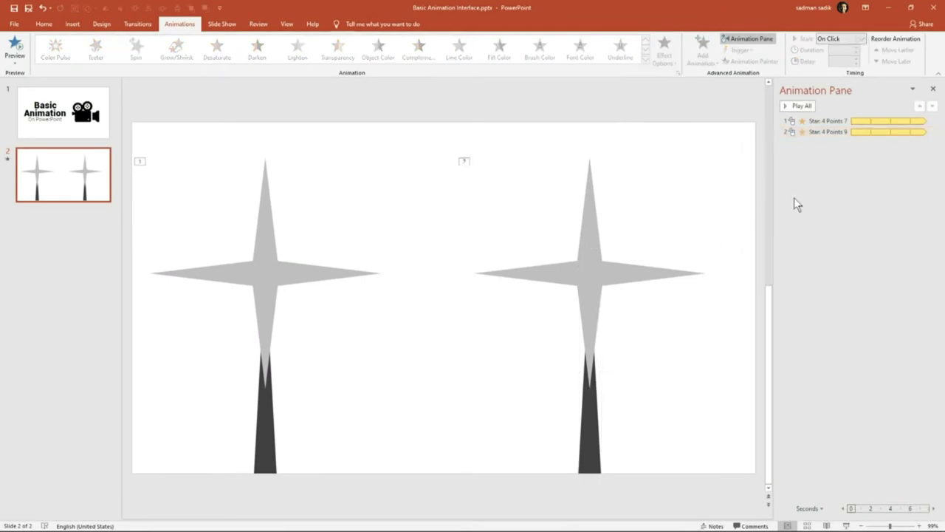
# Step: Make the right star spin counterclockwise and compare both stars in a slide show
pyautogui.click(592, 246)
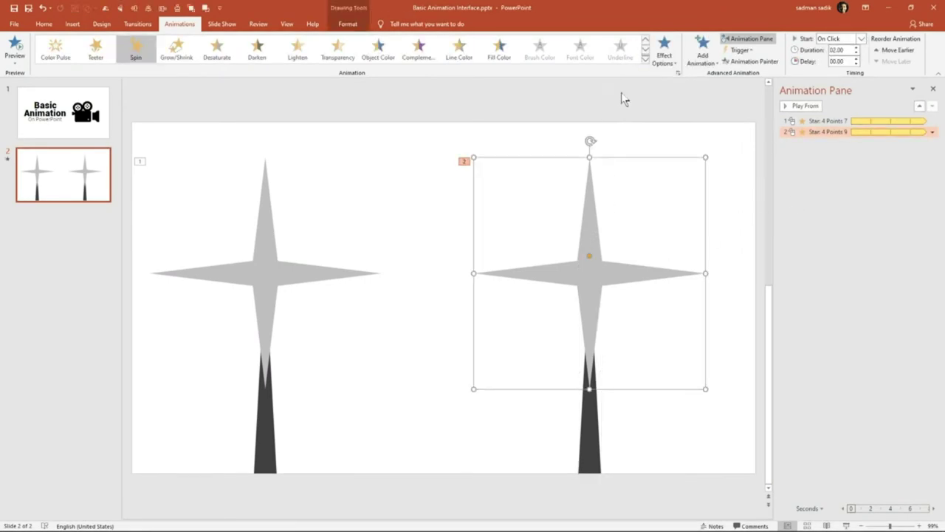
pyautogui.click(656, 63)
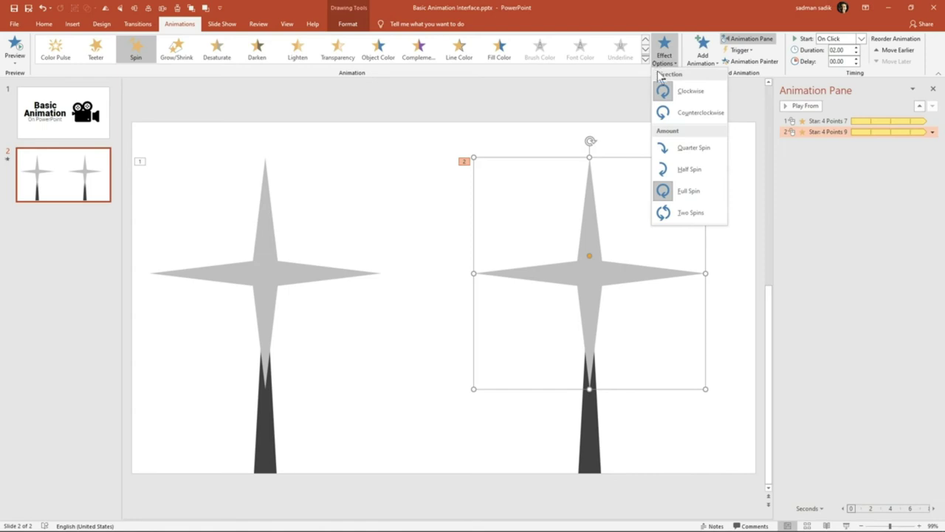
pyautogui.click(697, 119)
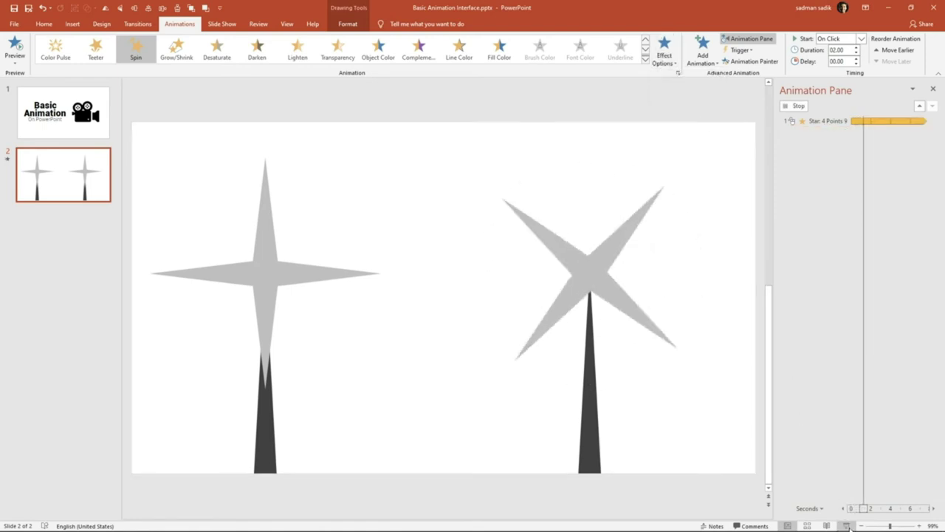
pyautogui.click(847, 525)
pyautogui.click(523, 315)
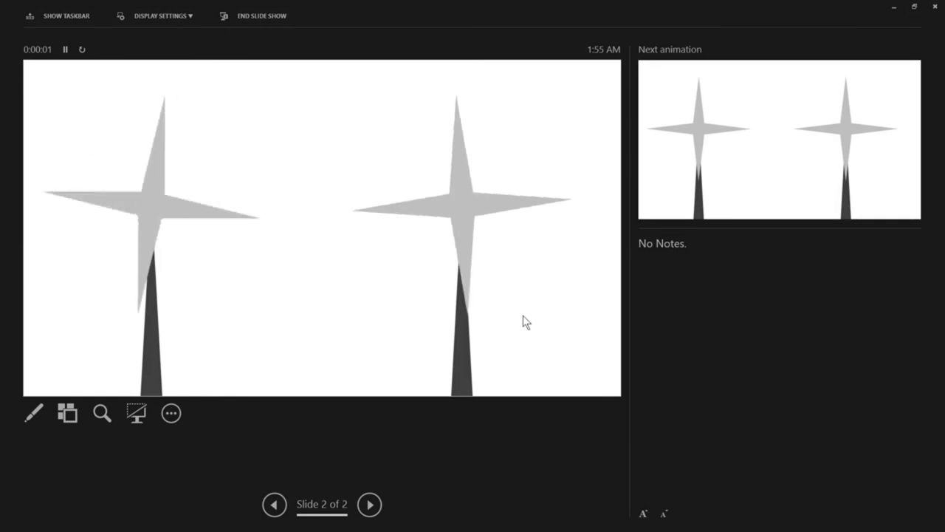
pyautogui.click(424, 254)
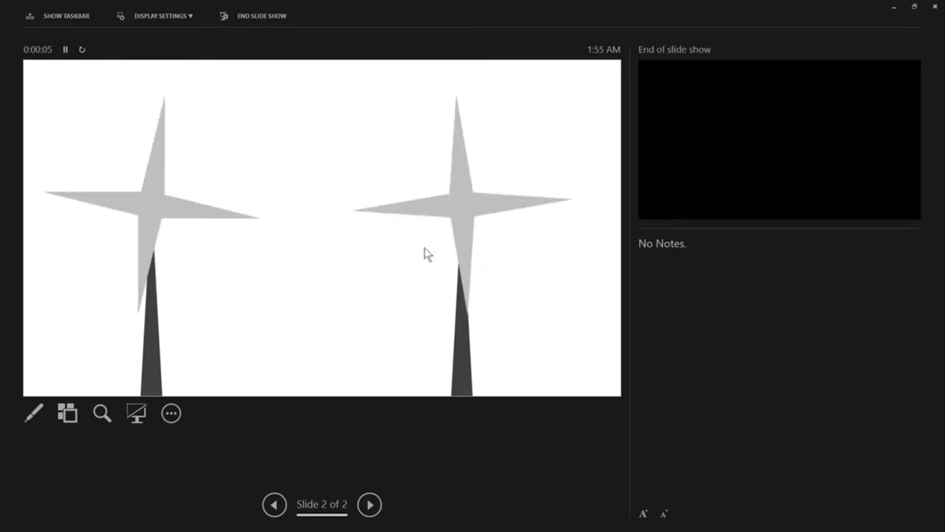
pyautogui.press('Escape')
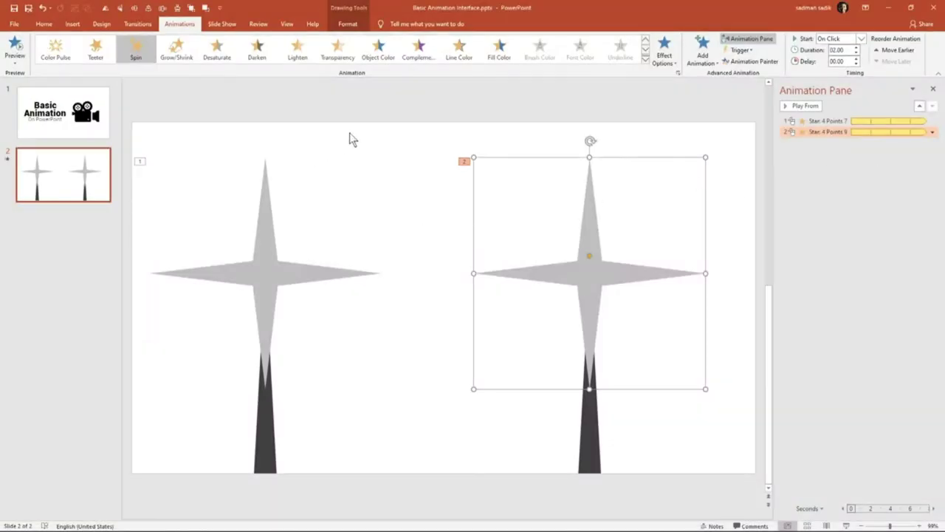
pyautogui.click(666, 59)
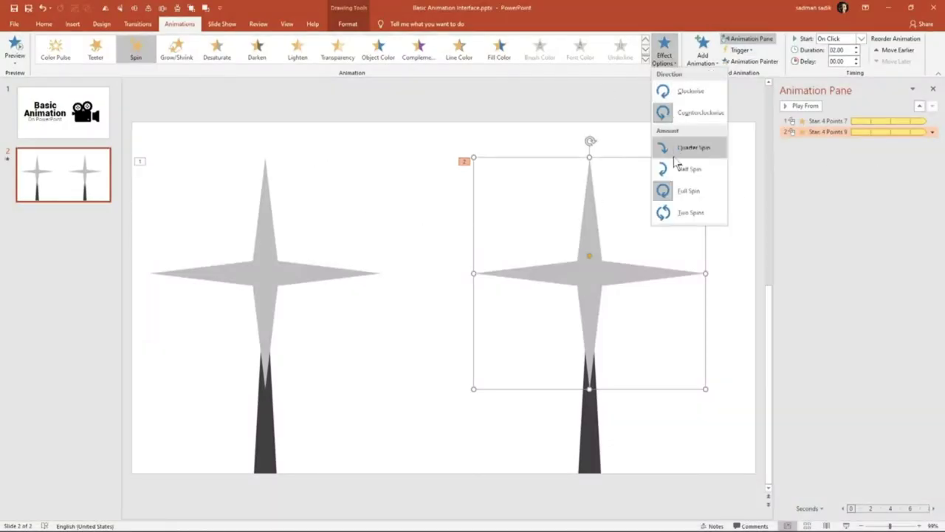
pyautogui.click(913, 150)
pyautogui.click(932, 133)
pyautogui.click(896, 178)
pyautogui.click(418, 193)
pyautogui.click(397, 194)
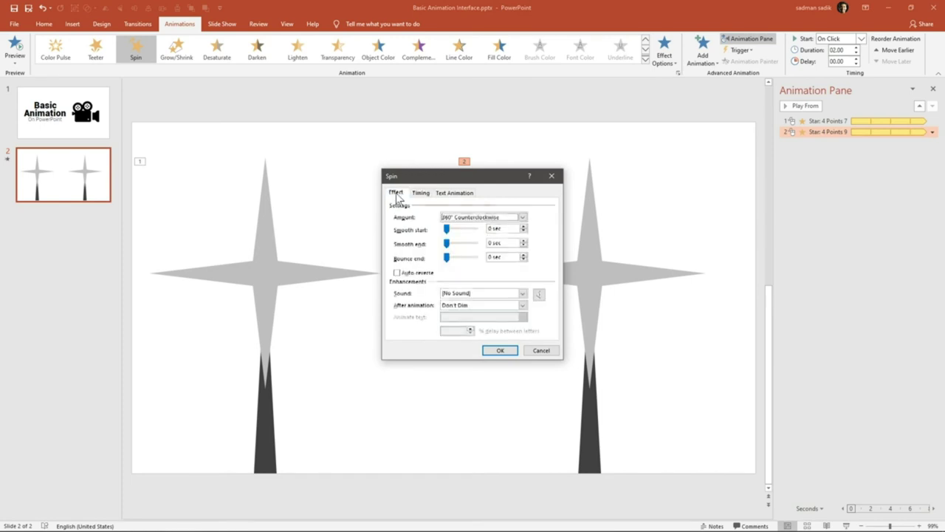
pyautogui.click(523, 218)
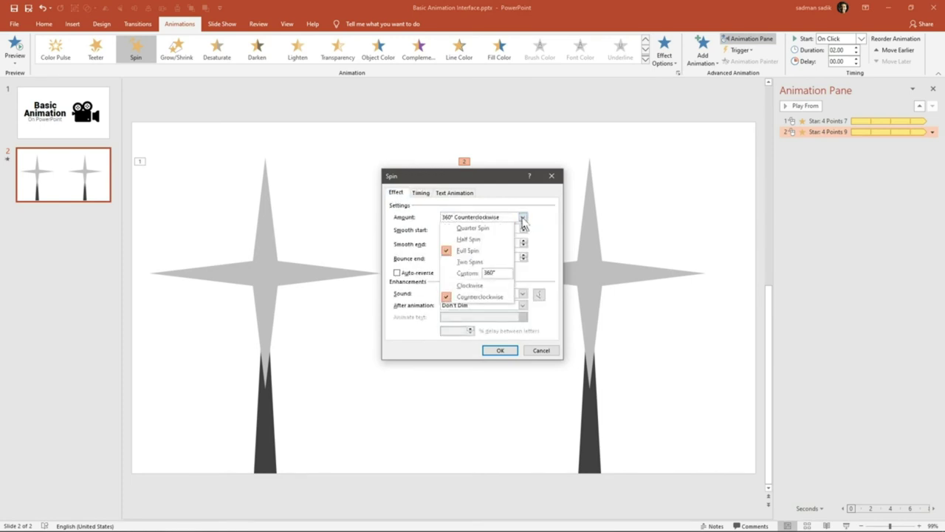
pyautogui.click(493, 273)
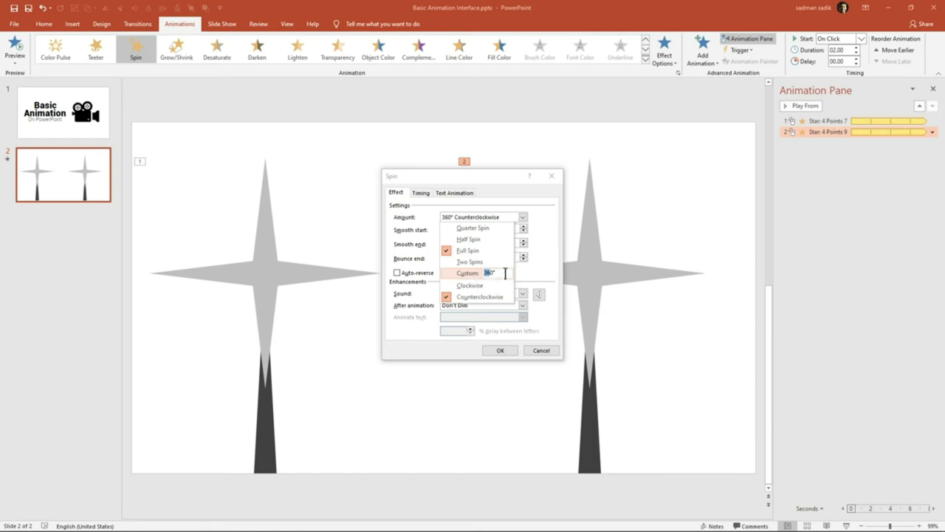
pyautogui.click(499, 351)
pyautogui.click(500, 351)
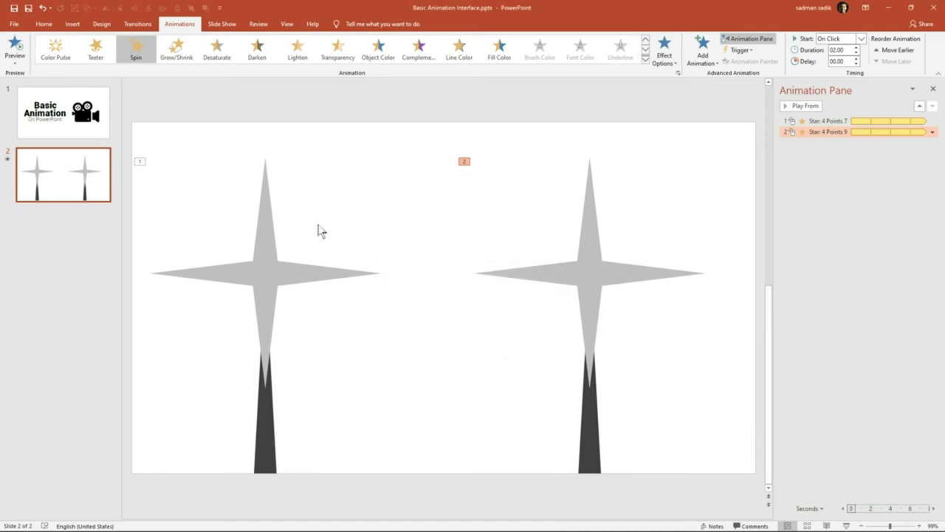
# Step: Delete the left star figure, move the remaining one to the slide centre, and test it
pyautogui.click(266, 296)
pyautogui.press('Delete')
pyautogui.click(589, 414)
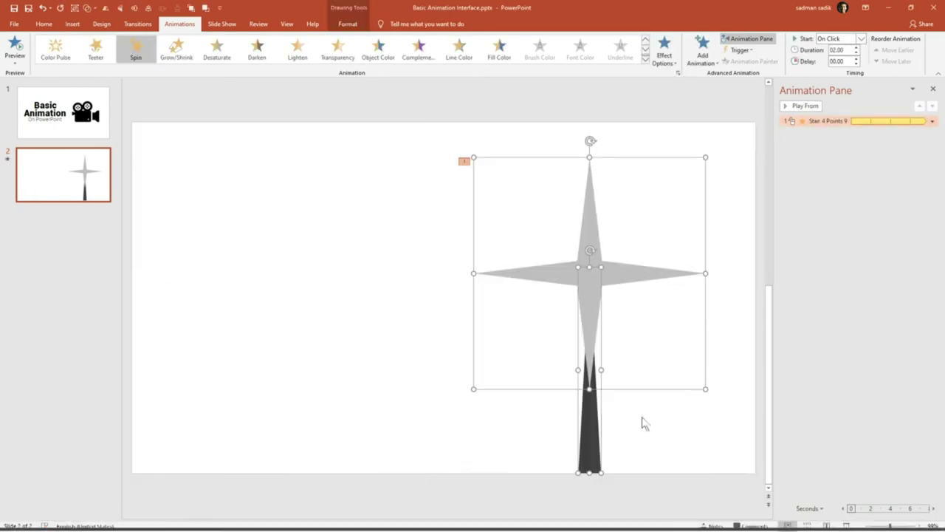
pyautogui.moveTo(590, 428); pyautogui.dragTo(414, 428)
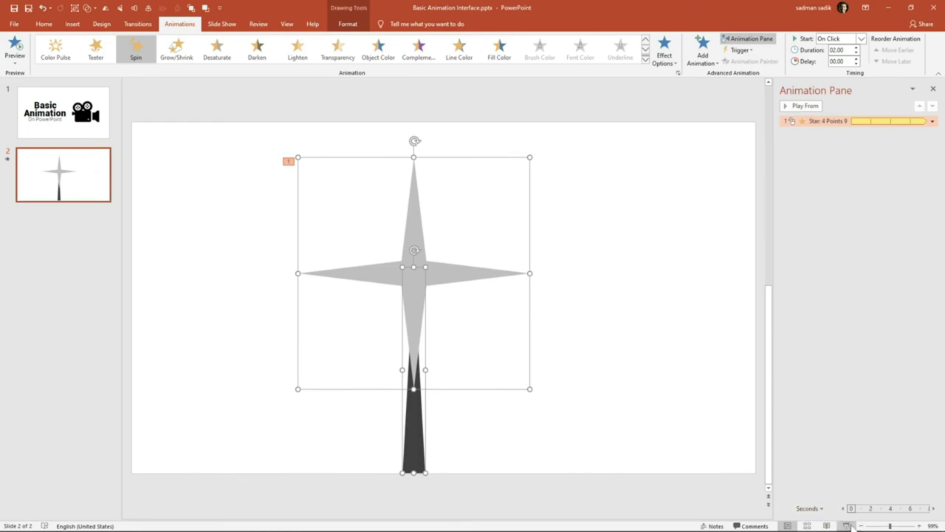
pyautogui.click(849, 525)
pyautogui.click(534, 376)
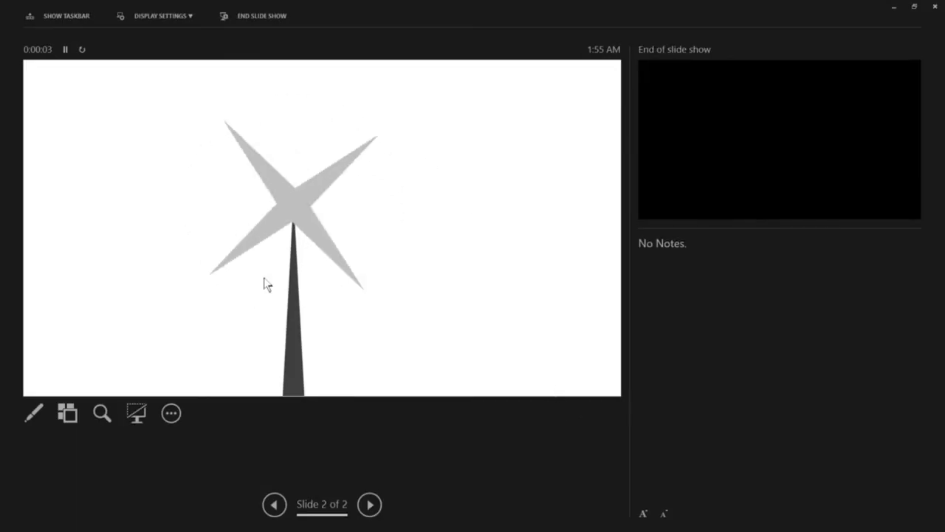
pyautogui.press('Escape')
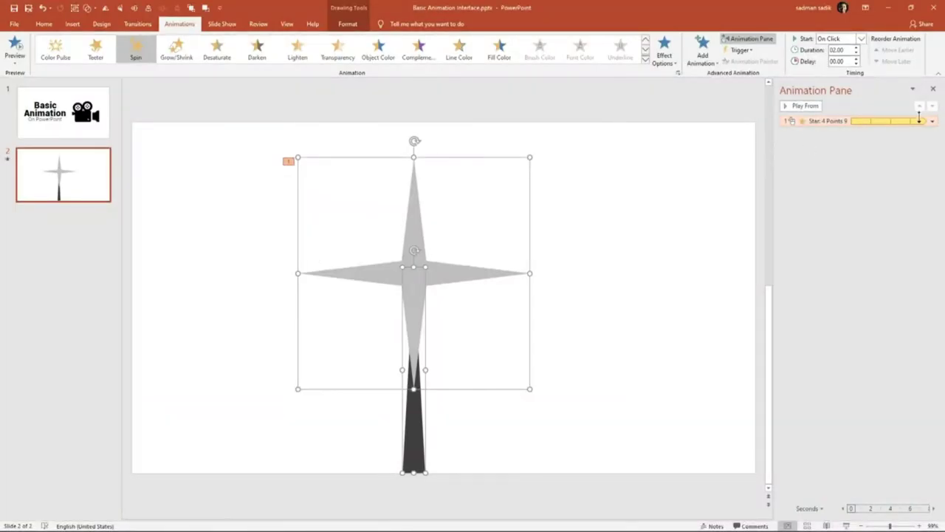
# Step: Set the star's Spin amount to a custom 30° counterclockwise
pyautogui.click(932, 120)
pyautogui.click(901, 173)
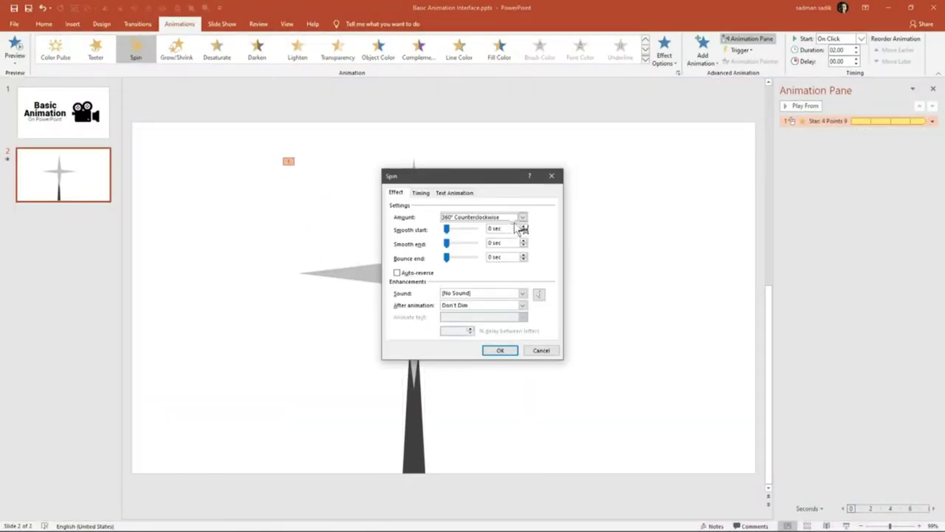
pyautogui.click(523, 217)
pyautogui.click(489, 274)
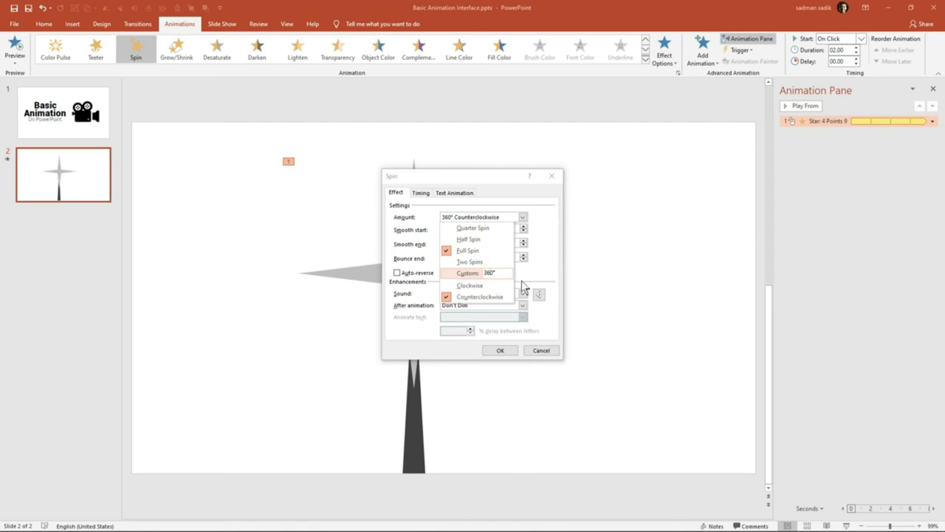
pyautogui.press('Return')
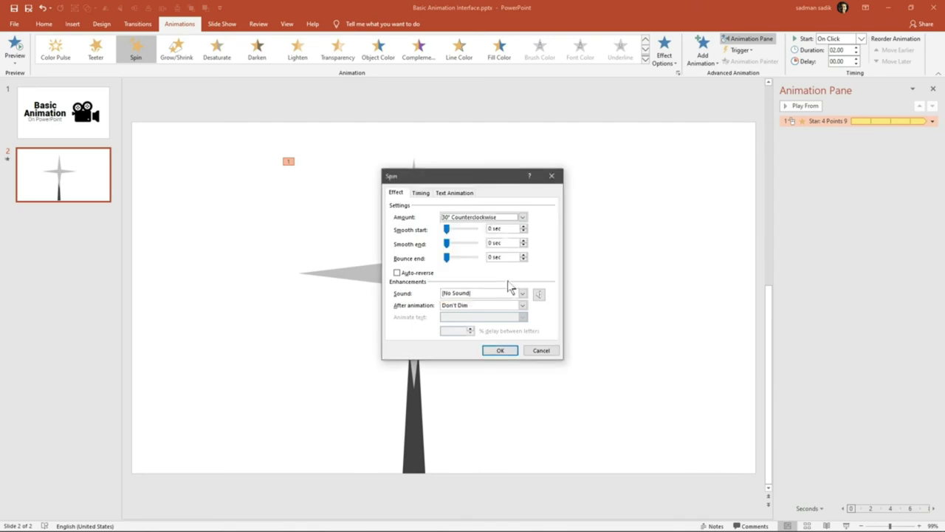
pyautogui.click(501, 350)
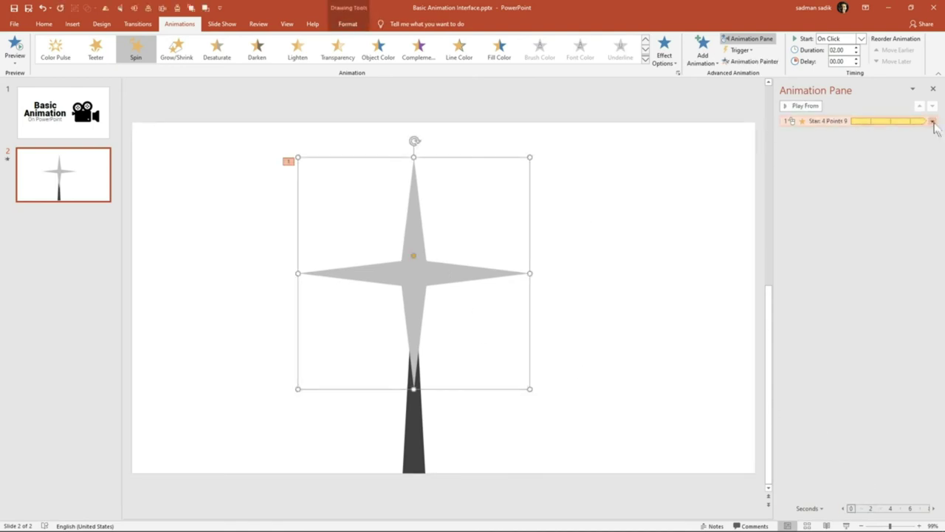
# Step: Turn on Auto-reverse for the star's 30° spin, test it in a slide show, and select the star
pyautogui.click(932, 120)
pyautogui.click(894, 171)
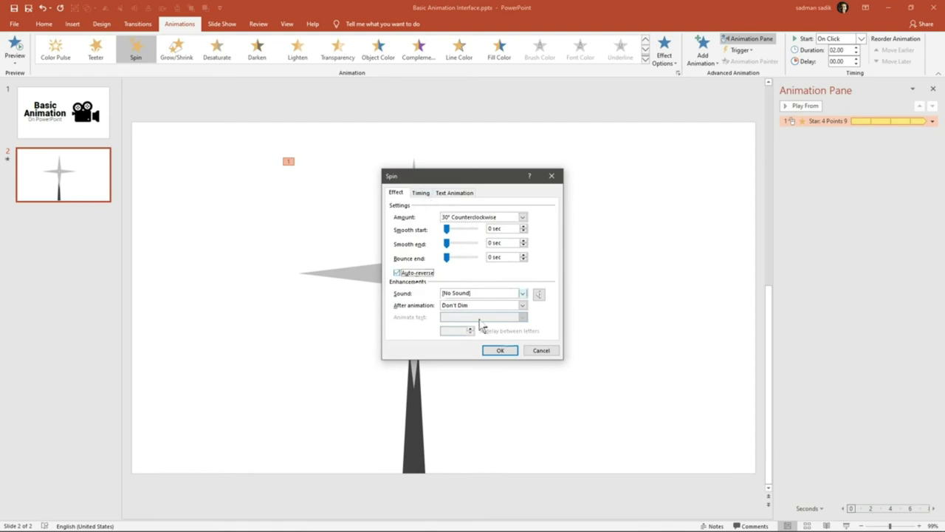
pyautogui.click(500, 350)
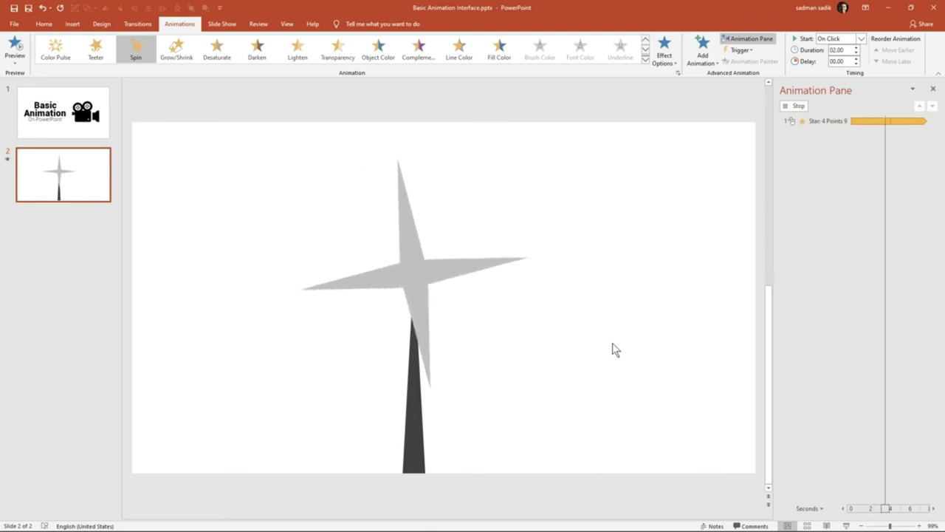
pyautogui.click(844, 526)
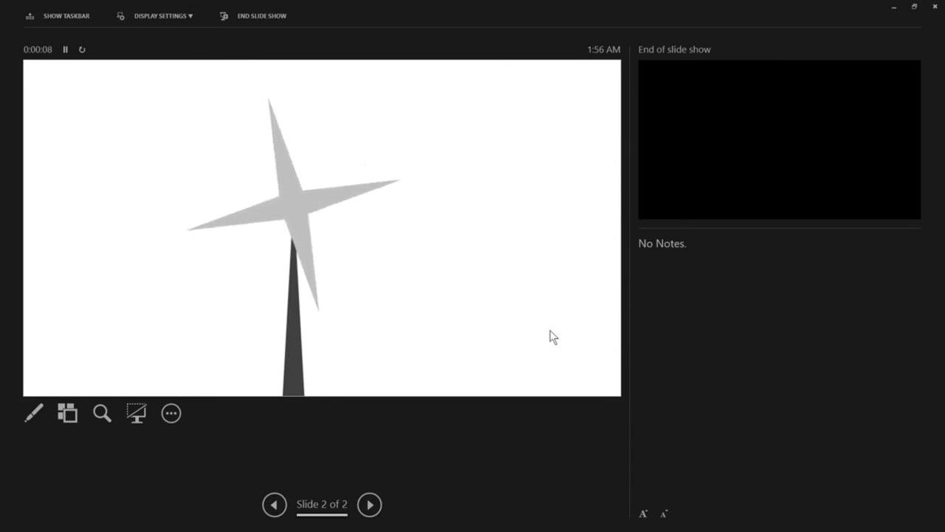
pyautogui.press('Escape')
pyautogui.click(414, 262)
# Step: Delete the star and windmill base, then draw a dark grey vertical line from near the slide top
pyautogui.press('Delete')
pyautogui.click(411, 391)
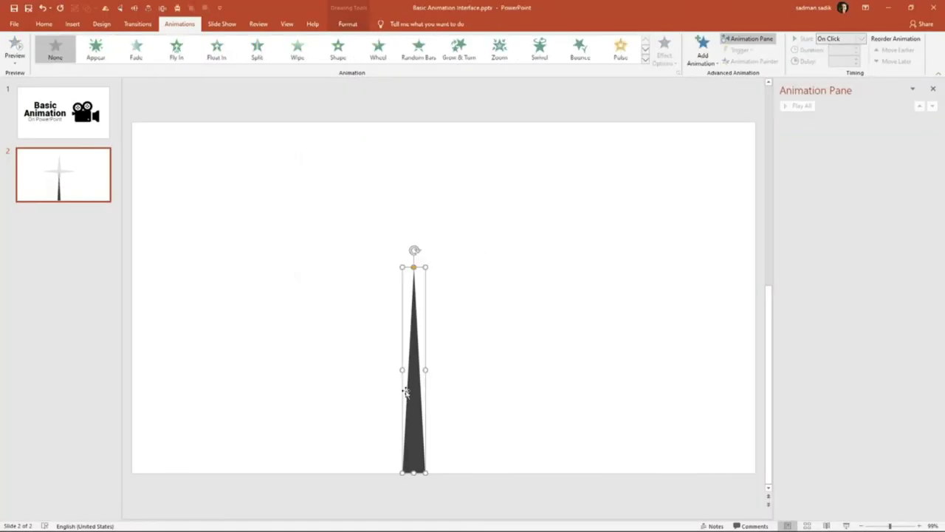
pyautogui.press('Delete')
pyautogui.click(71, 24)
pyautogui.click(155, 50)
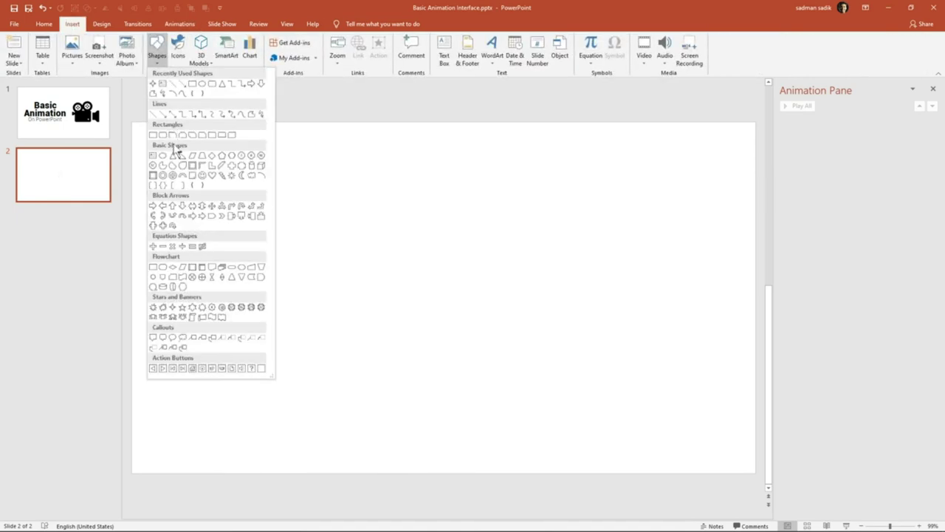
pyautogui.click(163, 135)
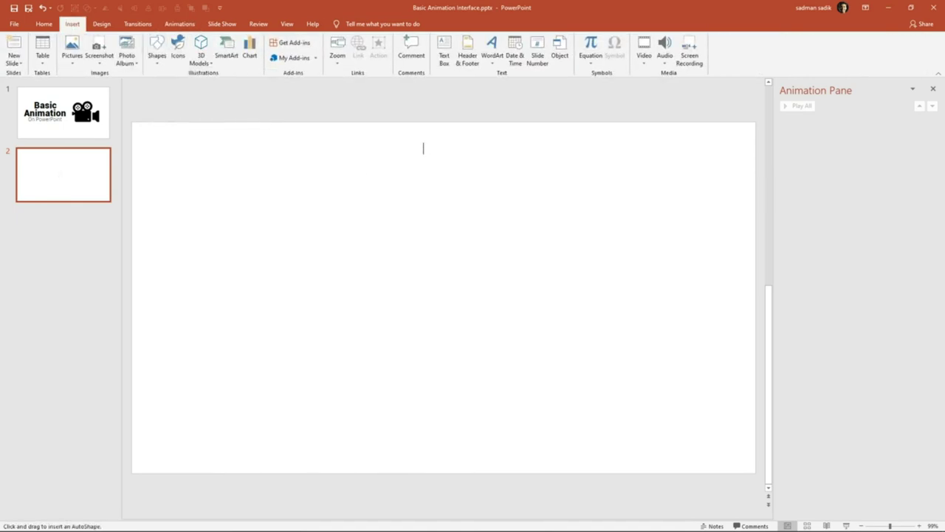
pyautogui.moveTo(424, 148); pyautogui.dragTo(424, 314)
pyautogui.click(369, 50)
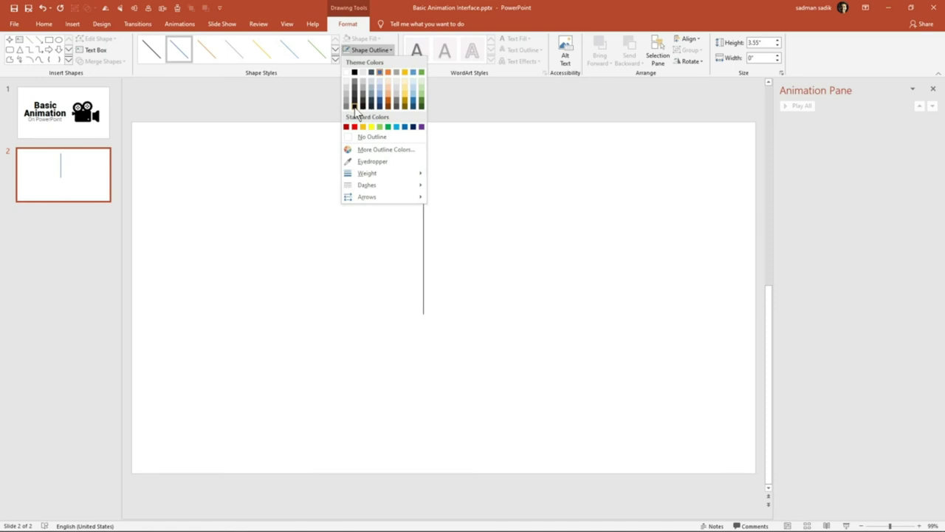
pyautogui.click(355, 112)
# Step: Add a small solid black circle at the line's lower end and group it with the line
pyautogui.click(72, 23)
pyautogui.click(157, 50)
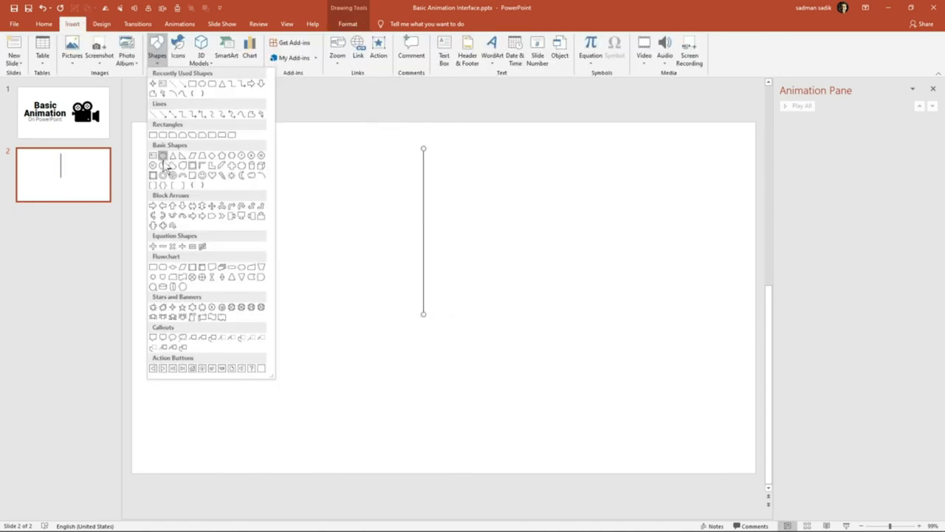
pyautogui.click(163, 156)
pyautogui.moveTo(418, 313)
pyautogui.mouseDown()
pyautogui.moveTo(445, 340)
pyautogui.moveTo(428, 328)
pyautogui.mouseUp()
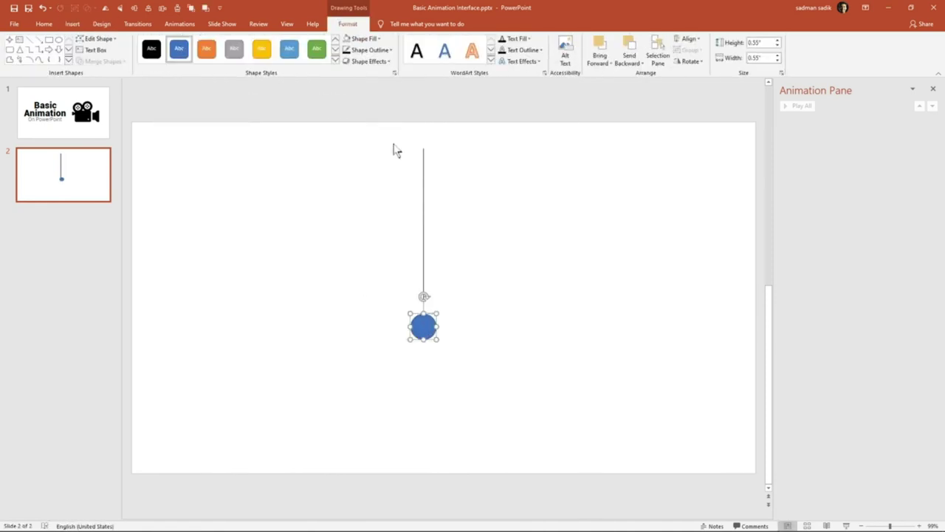
pyautogui.click(365, 39)
pyautogui.click(355, 95)
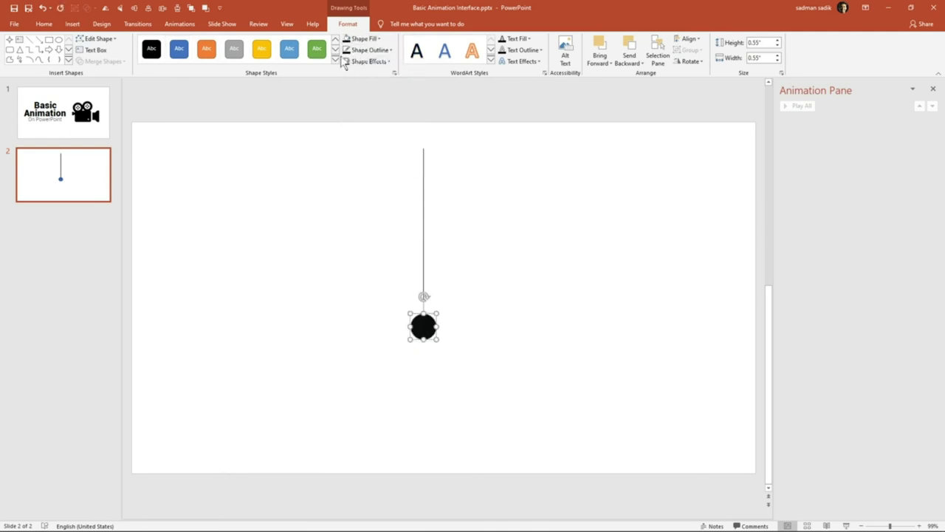
pyautogui.hotkey('ctrl', 'a')
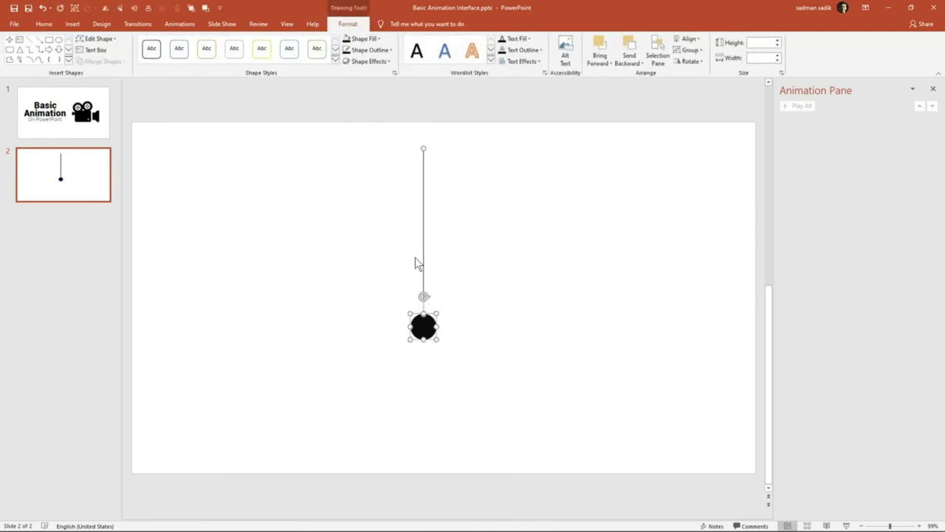
pyautogui.hotkey('ctrl', 'g')
# Step: Copy the line-and-circle group, flip the copy, place it above the original, and select both
pyautogui.moveTo(418, 251)
pyautogui.mouseDown()
pyautogui.moveTo(426, 354)
pyautogui.moveTo(434, 257)
pyautogui.mouseUp()
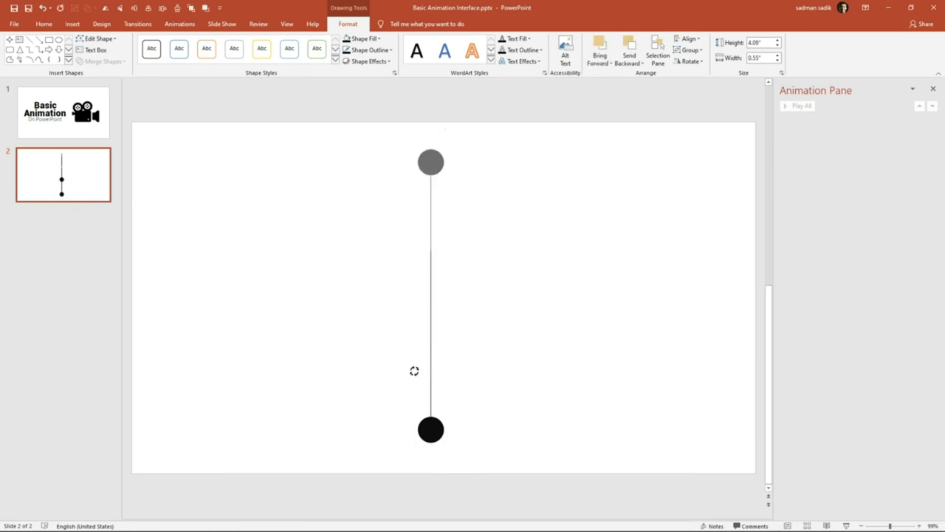
pyautogui.moveTo(431, 128); pyautogui.dragTo(430, 361)
pyautogui.moveTo(448, 319)
pyautogui.mouseDown()
pyautogui.moveTo(447, 221)
pyautogui.moveTo(447, 230)
pyautogui.mouseUp()
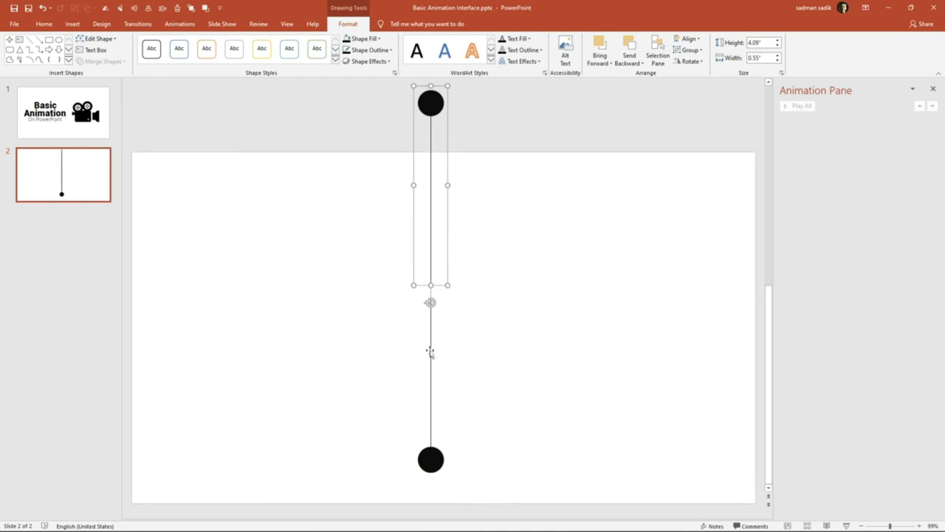
pyautogui.keyDown('shift'); pyautogui.click(430, 352); pyautogui.keyUp('shift')
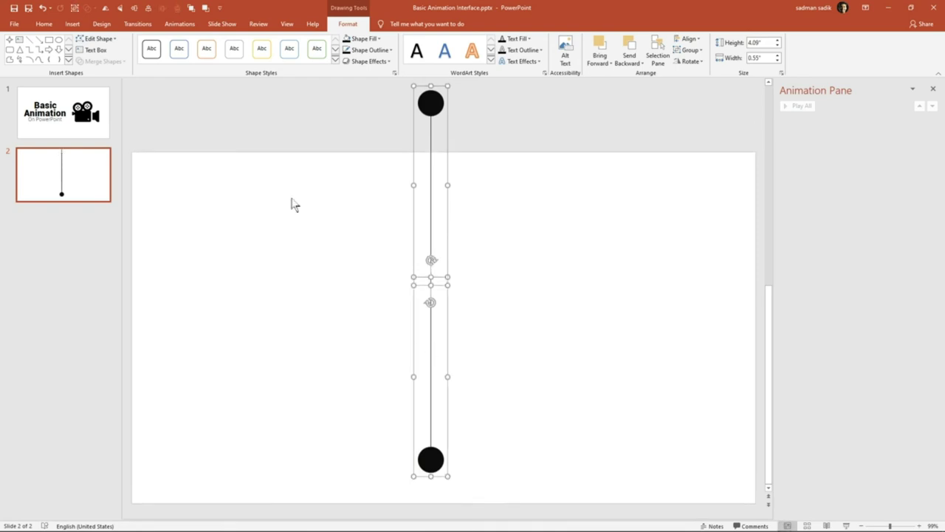
pyautogui.rightClick(445, 188)
# Step: Group both line-and-circle pieces into one pendulum and apply a Spin animation
pyautogui.moveTo(488, 255)
pyautogui.click(556, 261)
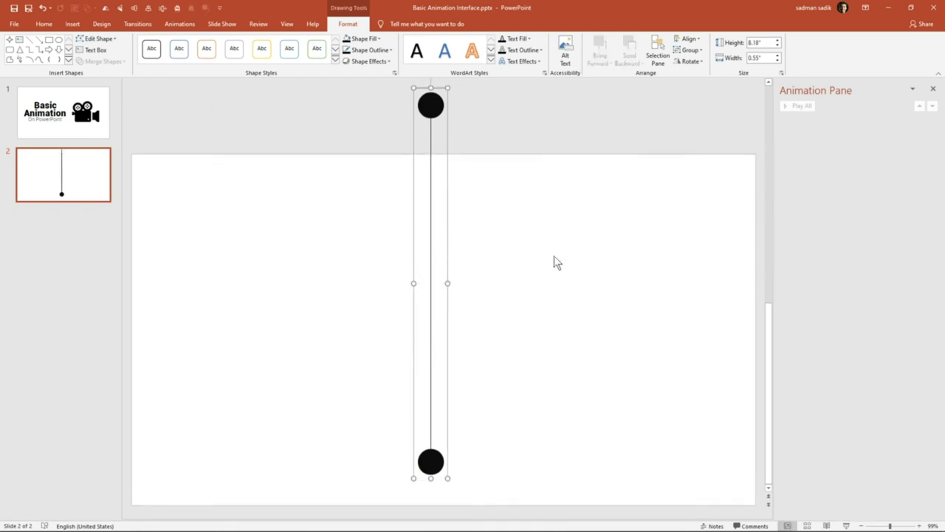
pyautogui.click(179, 24)
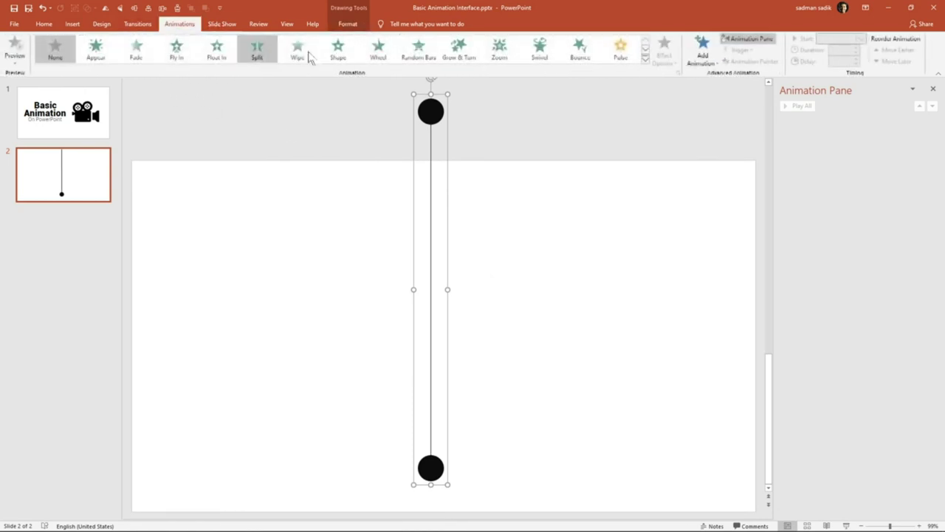
pyautogui.click(646, 61)
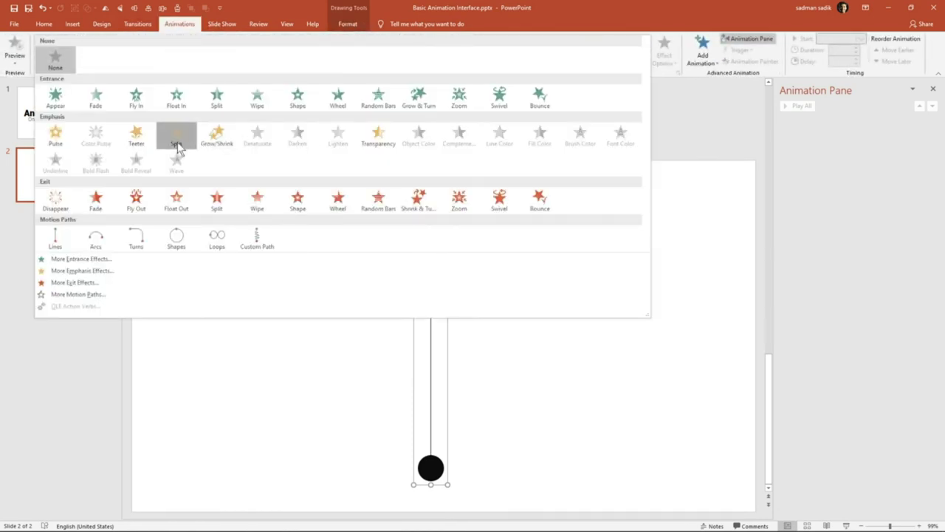
pyautogui.click(177, 139)
# Step: Set the pendulum's Spin amount to a custom 30° clockwise
pyautogui.click(933, 121)
pyautogui.click(882, 167)
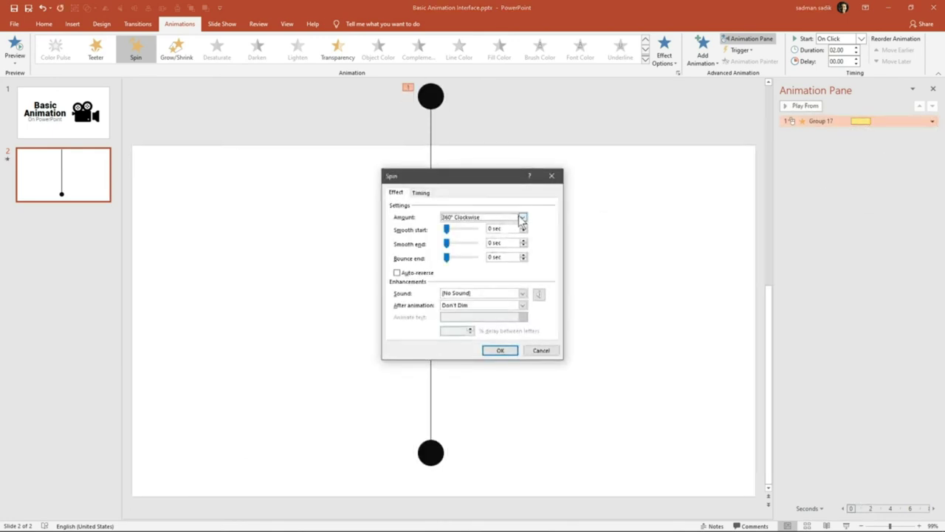
pyautogui.click(522, 217)
pyautogui.click(488, 273)
pyautogui.write('30')
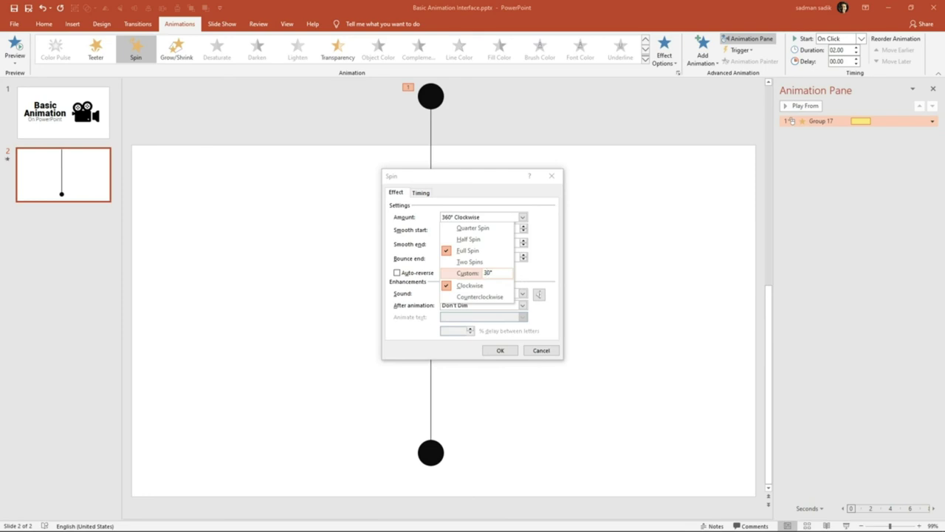
pyautogui.press('Return')
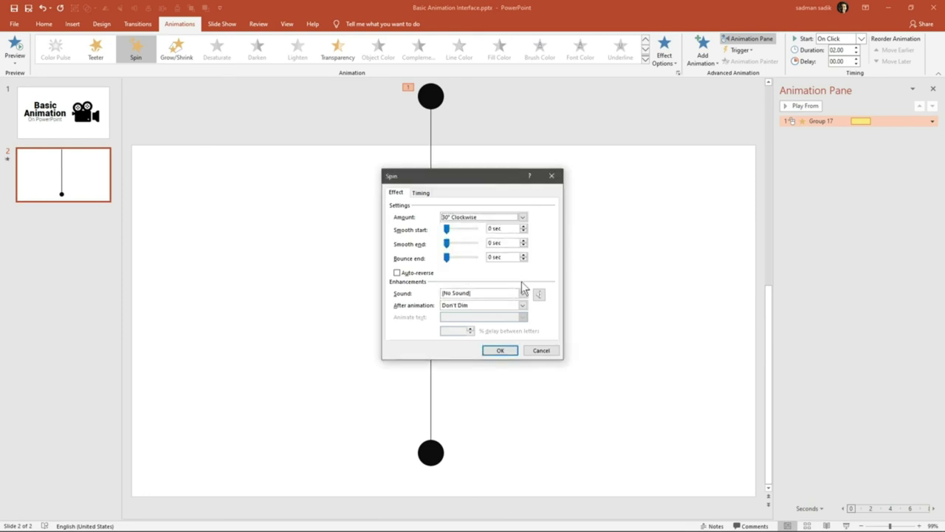
pyautogui.click(501, 351)
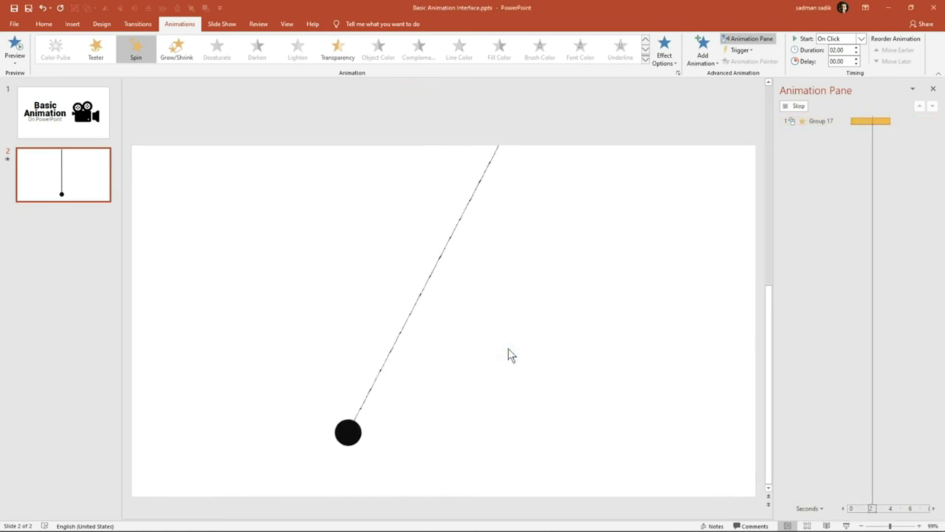
# Step: Tilt the pendulum slightly, raise its pivot above the slide, test the swing, and open Spin settings
pyautogui.click(433, 215)
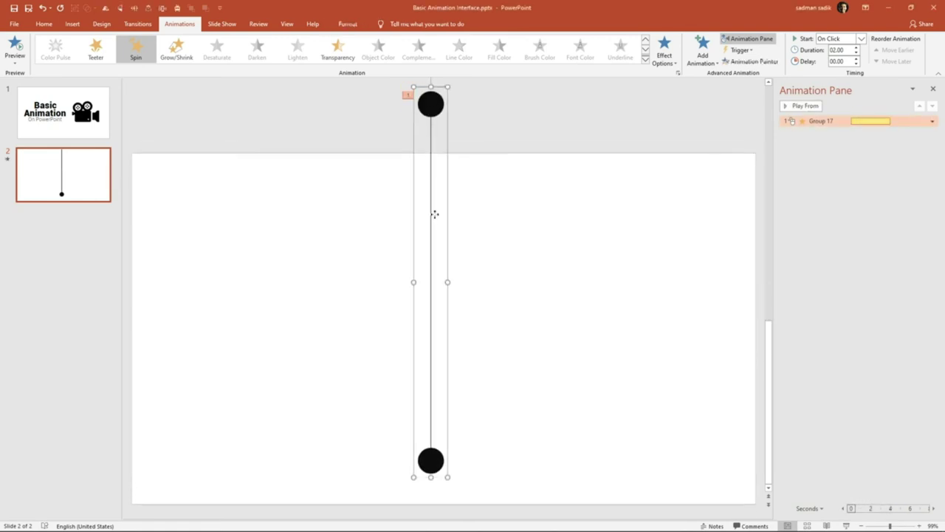
pyautogui.hotkey('alt', 'Left')
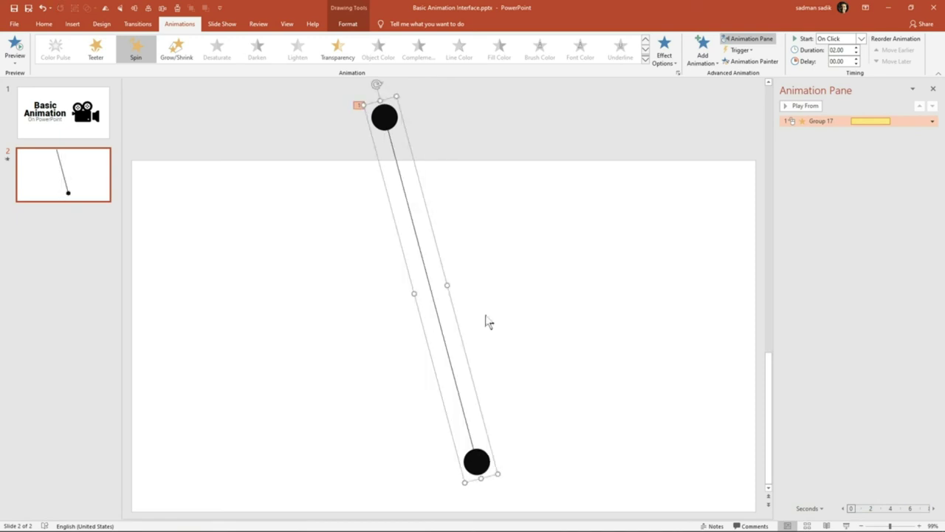
pyautogui.moveTo(440, 313); pyautogui.dragTo(452, 172)
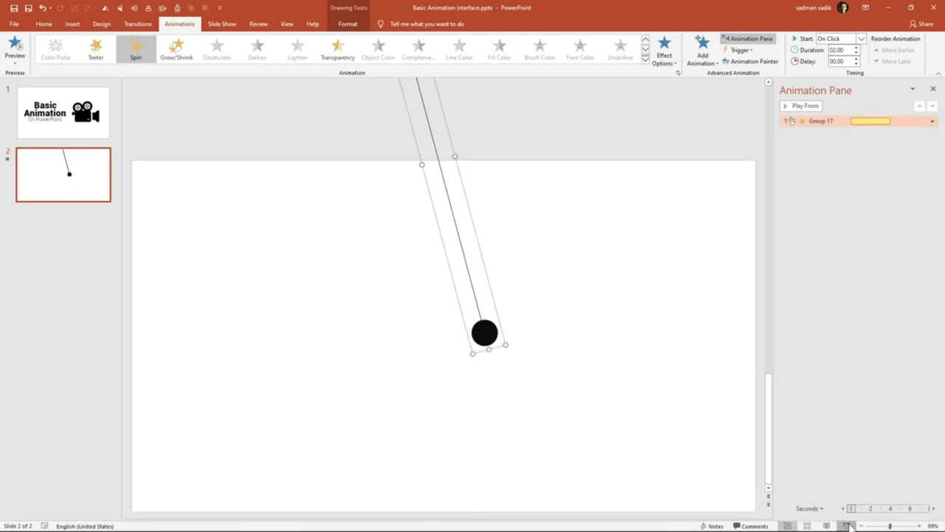
pyautogui.click(847, 526)
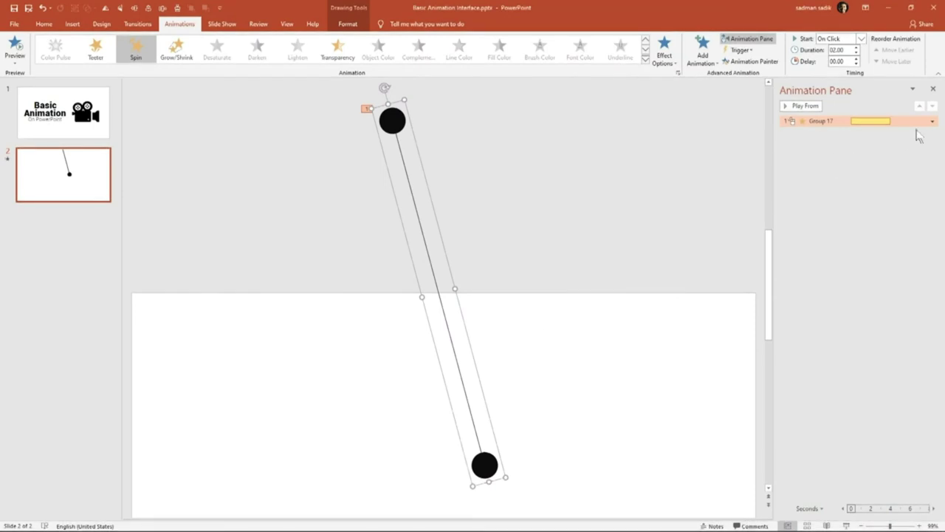
pyautogui.click(932, 121)
pyautogui.click(892, 169)
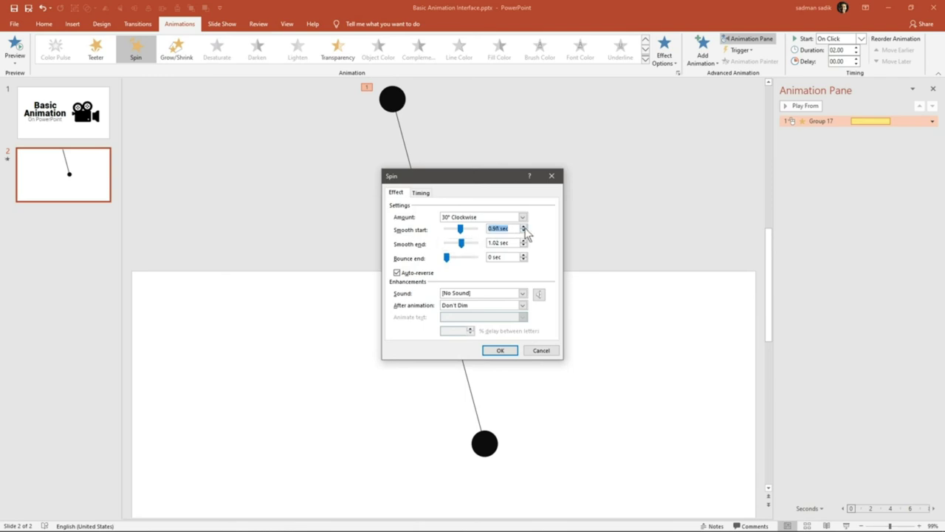
# Step: Apply the 1-sec smooth start and end to the 30° Spin and test the swing in a slide show
pyautogui.click(499, 350)
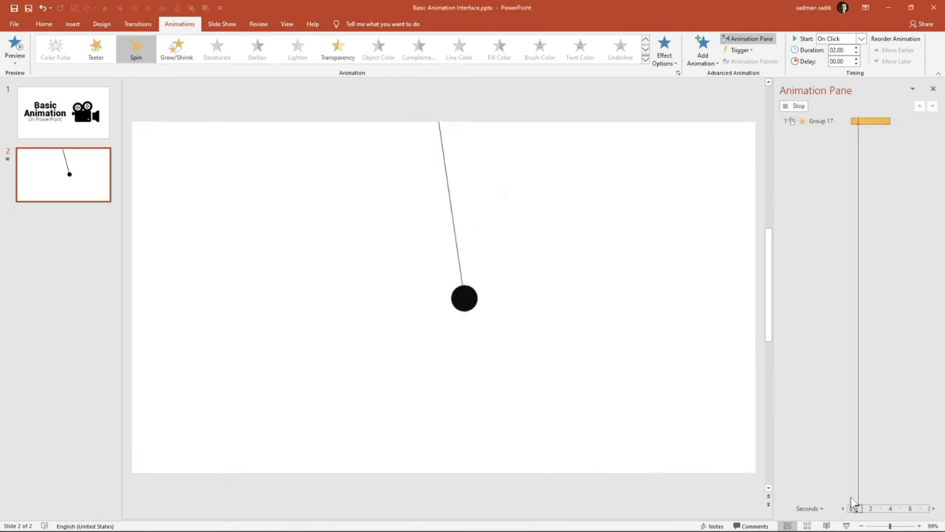
pyautogui.hotkey('shift', 'F5')
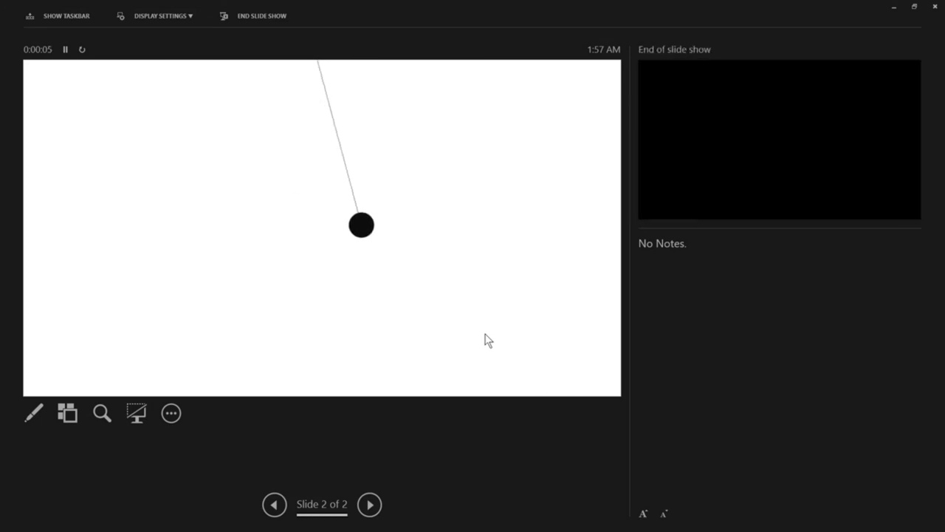
pyautogui.press('Escape')
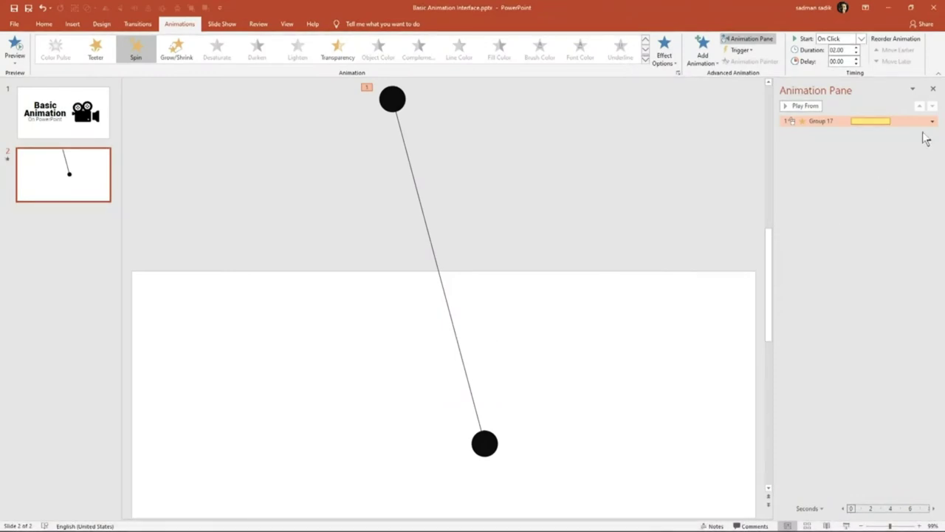
# Step: Make Group 17's Spin repeat Until End of Slide, then preview the repeating swing in a slide show
pyautogui.click(932, 121)
pyautogui.click(889, 172)
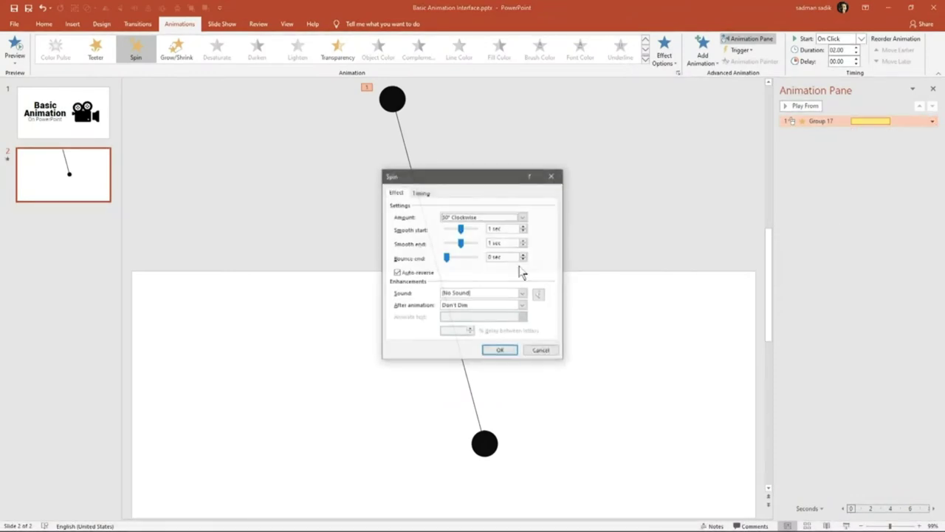
pyautogui.click(420, 192)
pyautogui.click(499, 243)
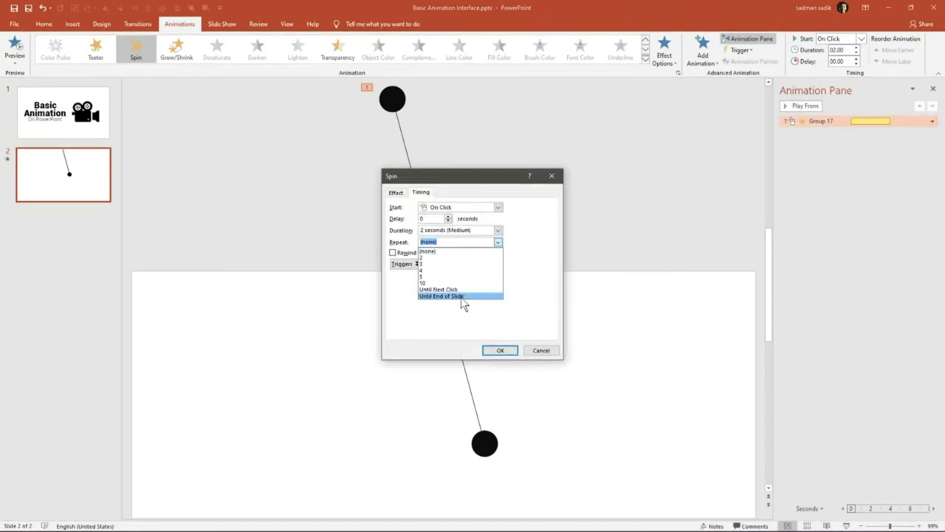
pyautogui.click(471, 297)
pyautogui.click(500, 350)
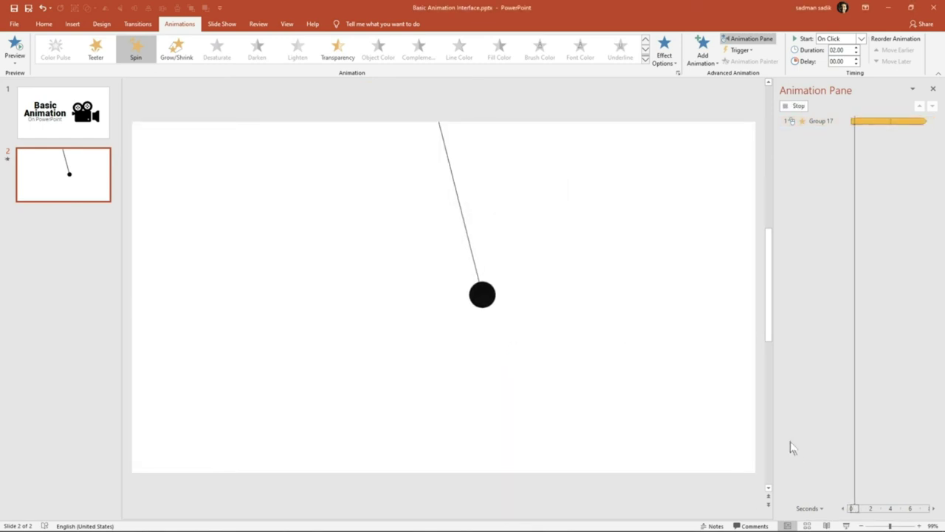
pyautogui.click(829, 526)
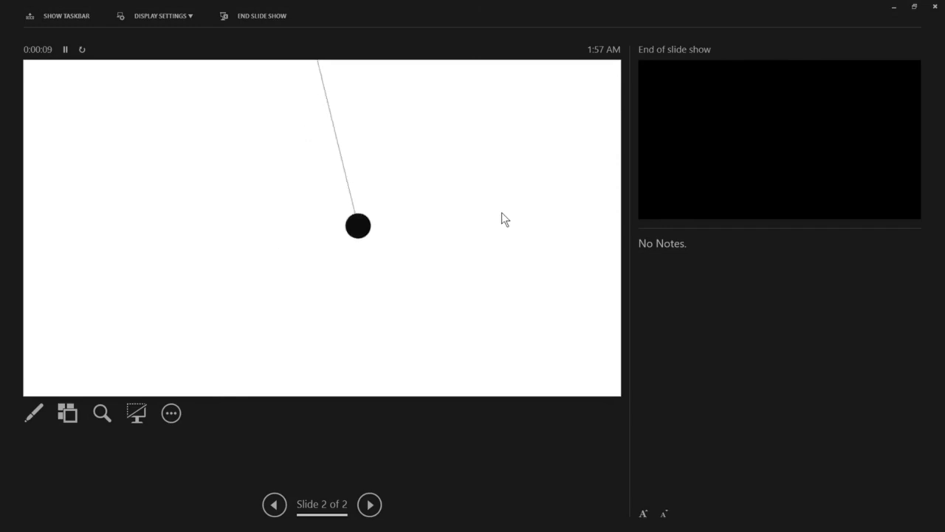
pyautogui.press('Escape')
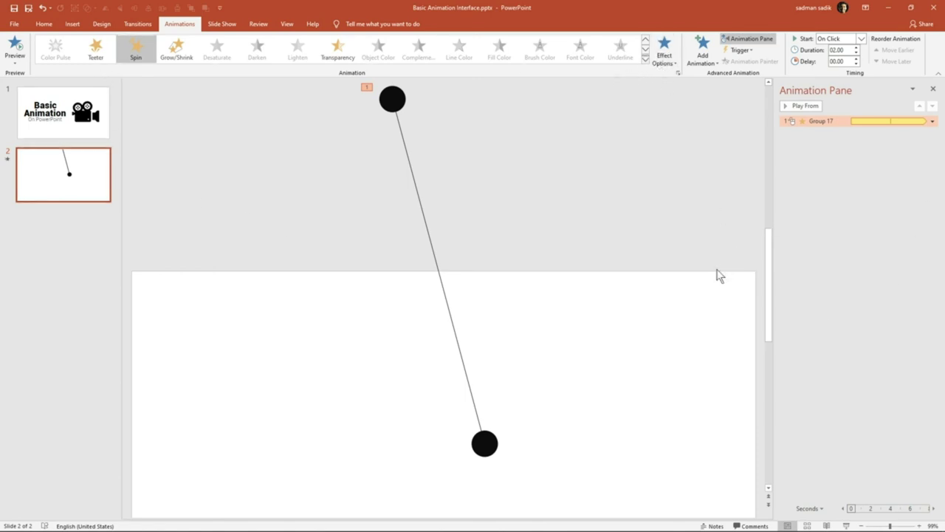
# Step: Select the pendulum group and undo an accidentally applied Shape entrance effect
pyautogui.click(442, 289)
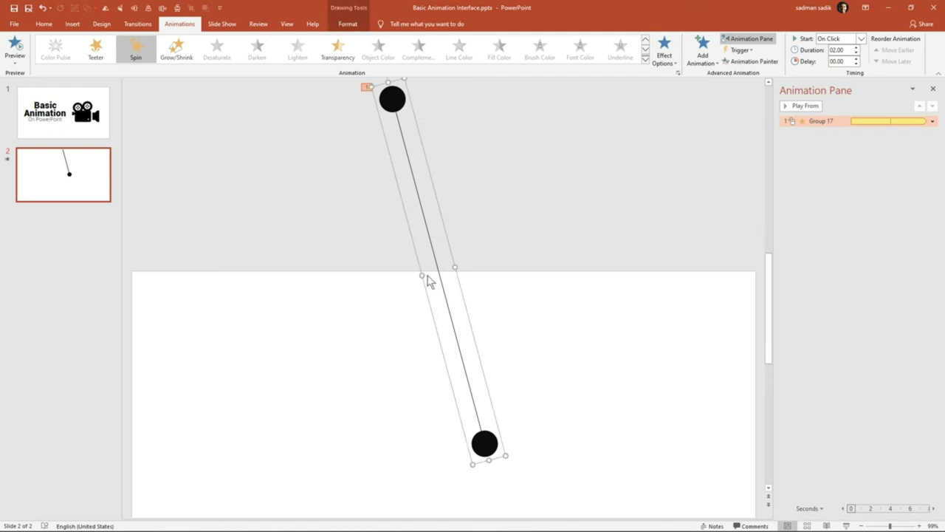
pyautogui.click(647, 41)
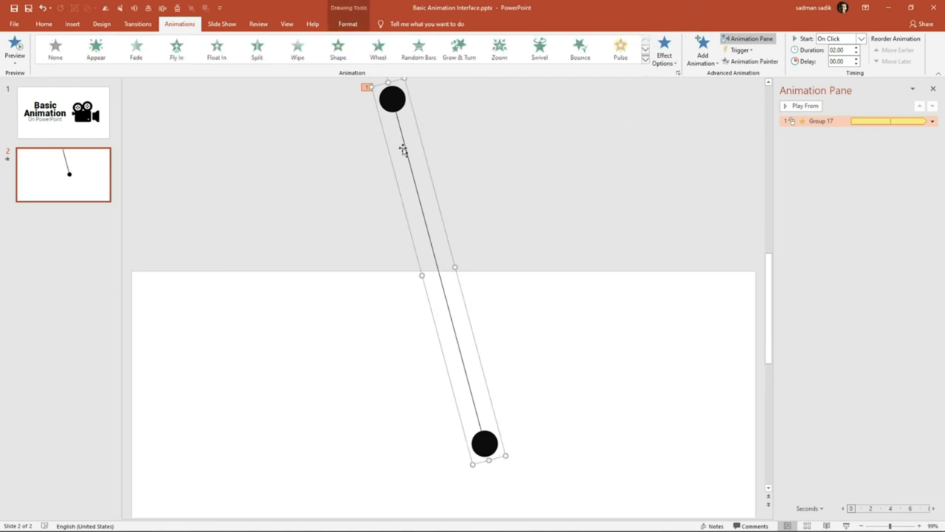
pyautogui.click(342, 63)
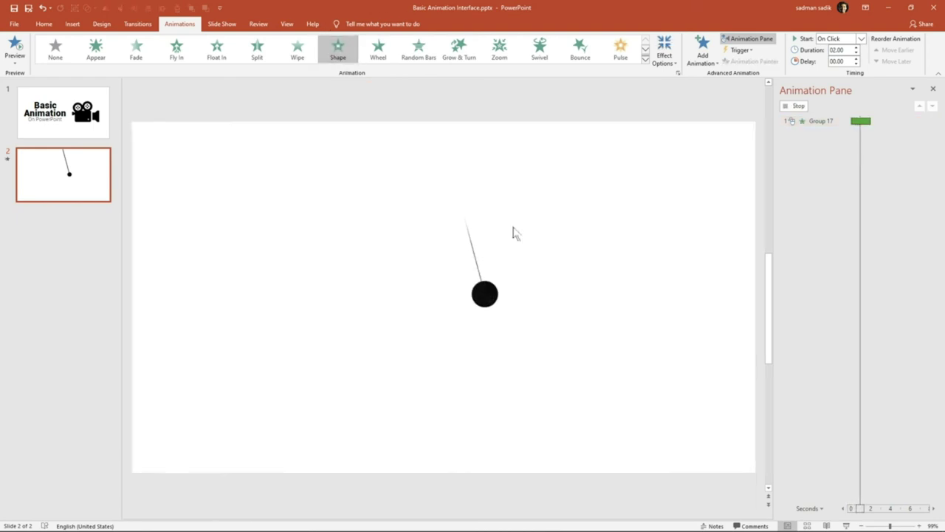
pyautogui.hotkey('ctrl', 'z')
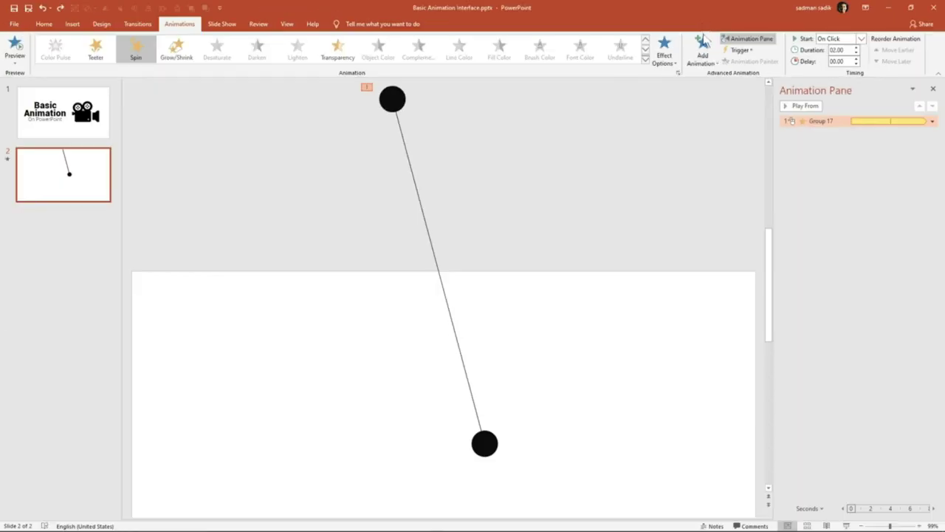
# Step: Add a Pulse emphasis to the pendulum starting With Previous, then preview both animations
pyautogui.click(703, 54)
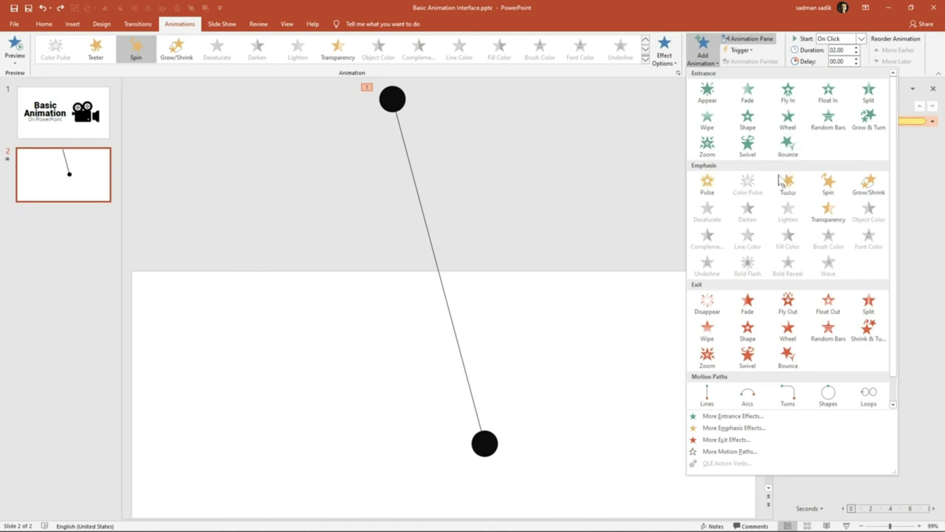
pyautogui.click(711, 186)
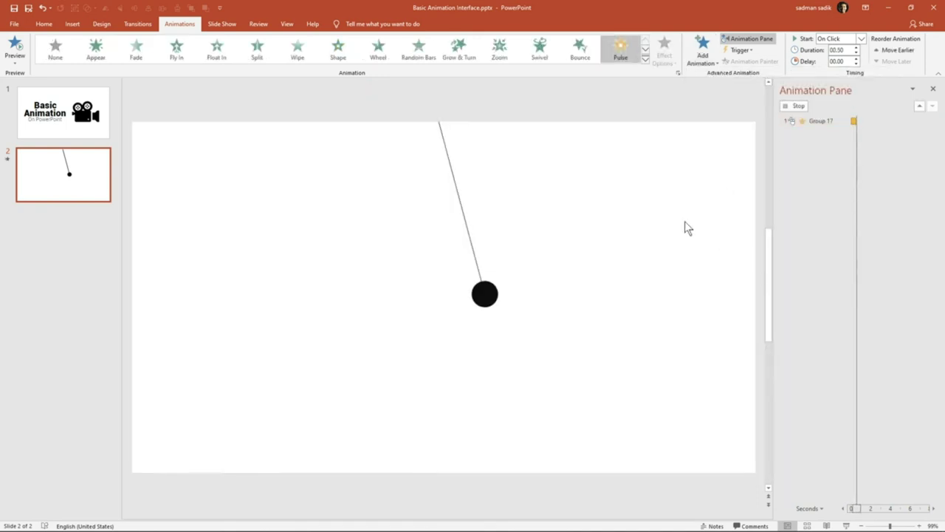
pyautogui.click(861, 38)
pyautogui.click(835, 49)
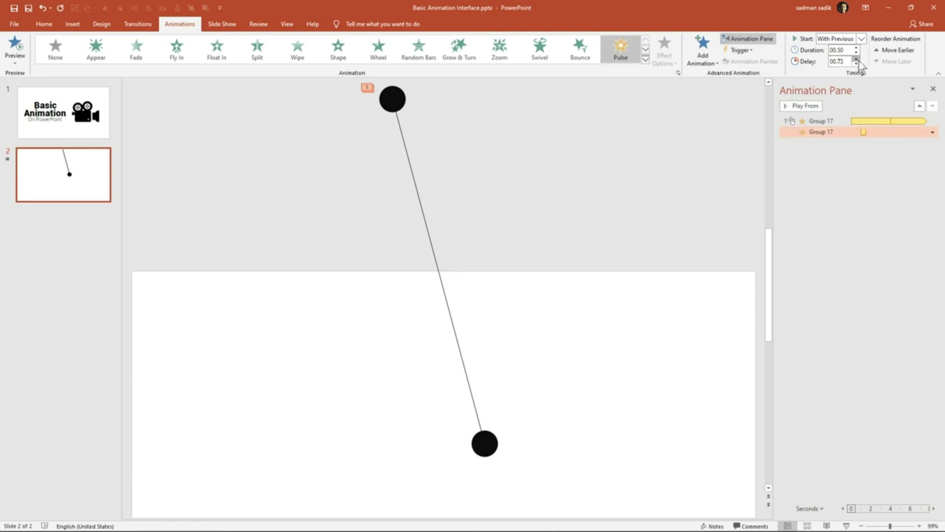
pyautogui.click(848, 525)
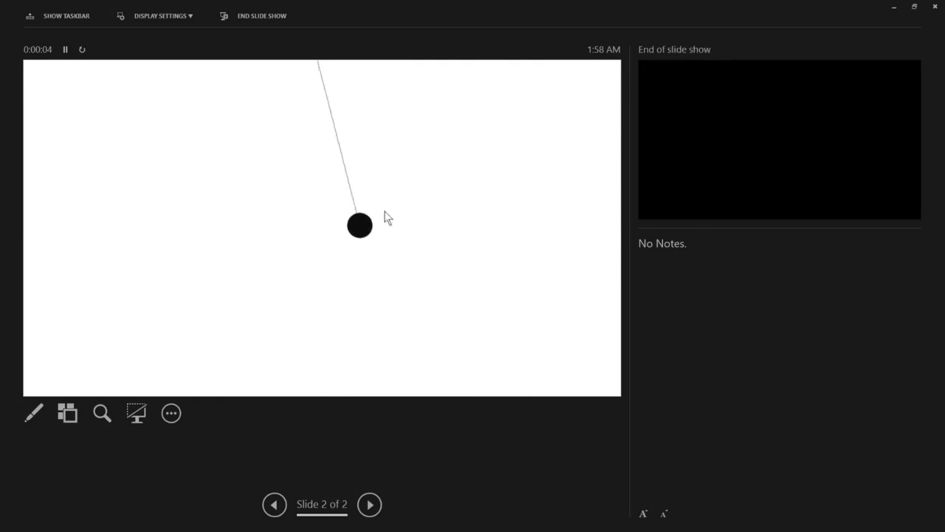
pyautogui.press('Escape')
# Step: Set the Pulse animation's Repeat to Until End of Slide in its Timing settings
pyautogui.click(933, 132)
pyautogui.click(892, 182)
pyautogui.click(421, 210)
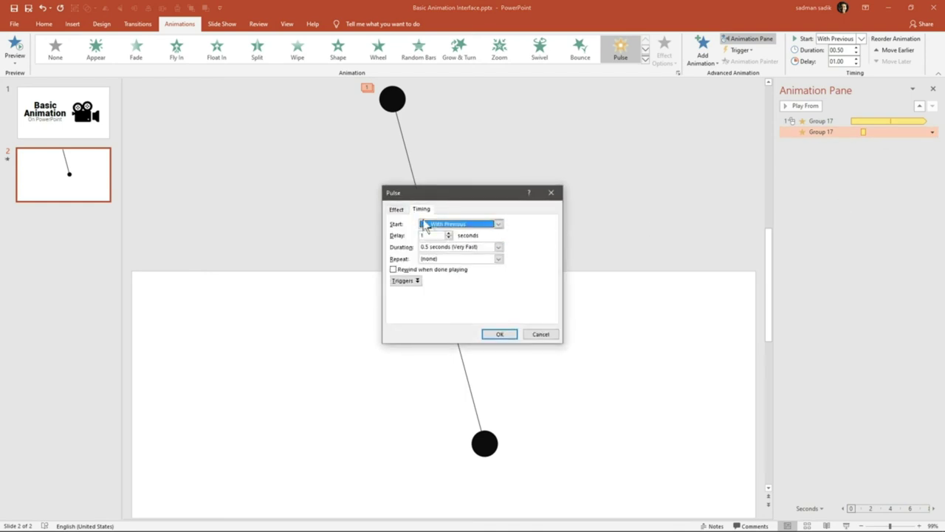
pyautogui.click(498, 258)
pyautogui.click(458, 315)
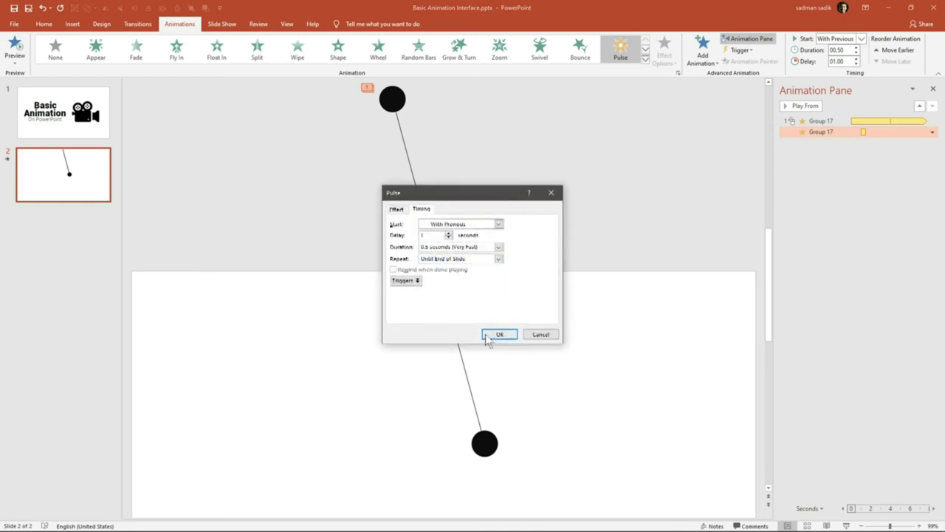
pyautogui.click(495, 333)
# Step: Test the repeating pulse in a slide show, then clear the animation selection
pyautogui.click(847, 526)
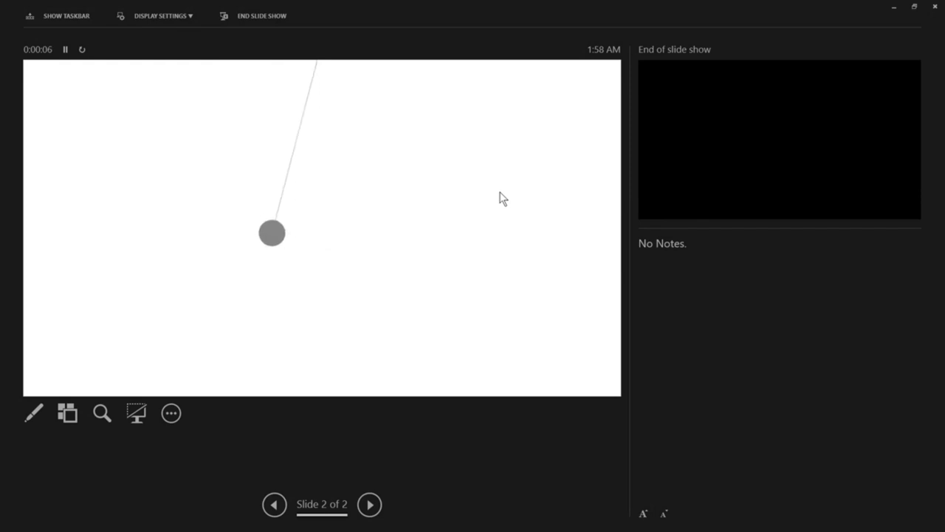
pyautogui.press('Escape')
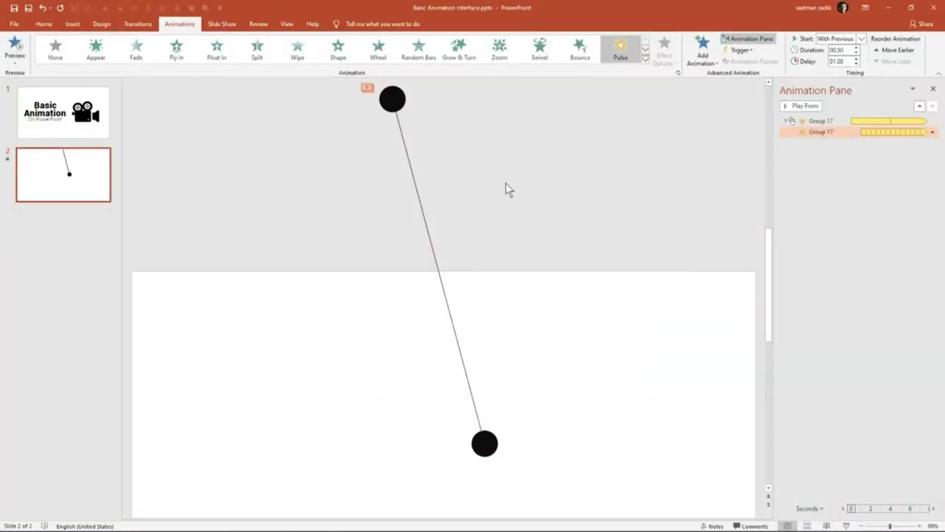
pyautogui.click(508, 190)
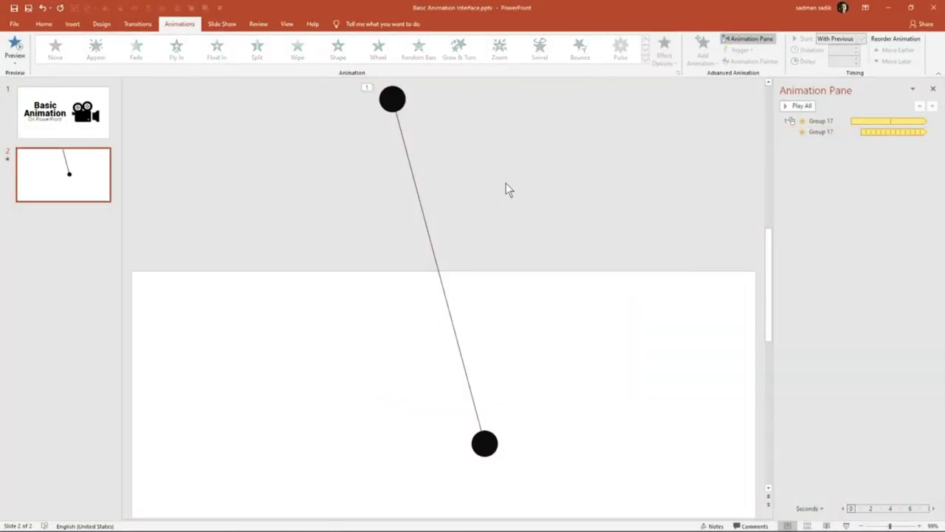
# Step: Select and deselect the pendulum group, then return to the Home tab
pyautogui.click(405, 160)
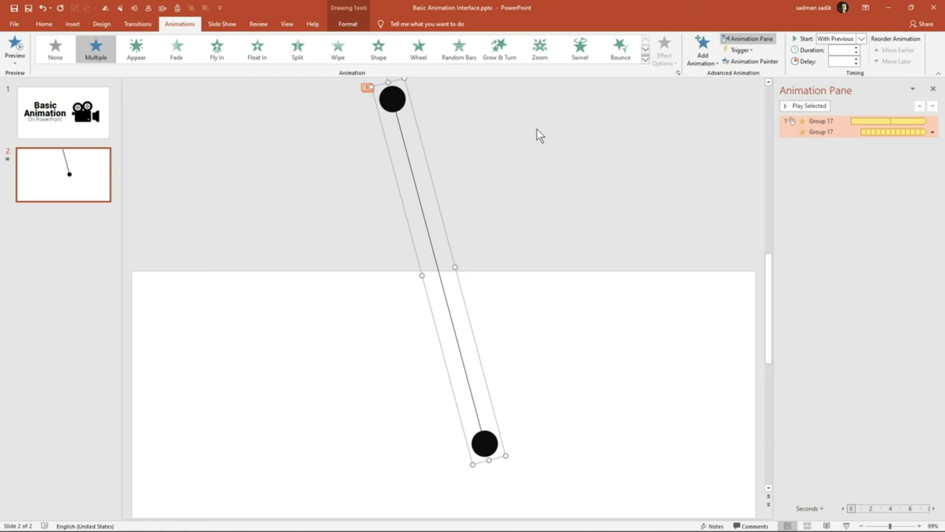
pyautogui.click(537, 135)
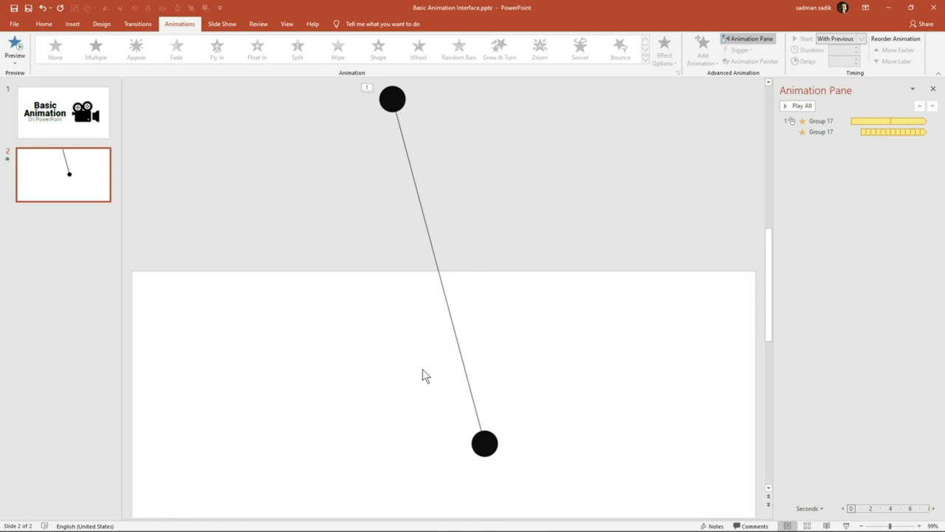
pyautogui.click(46, 24)
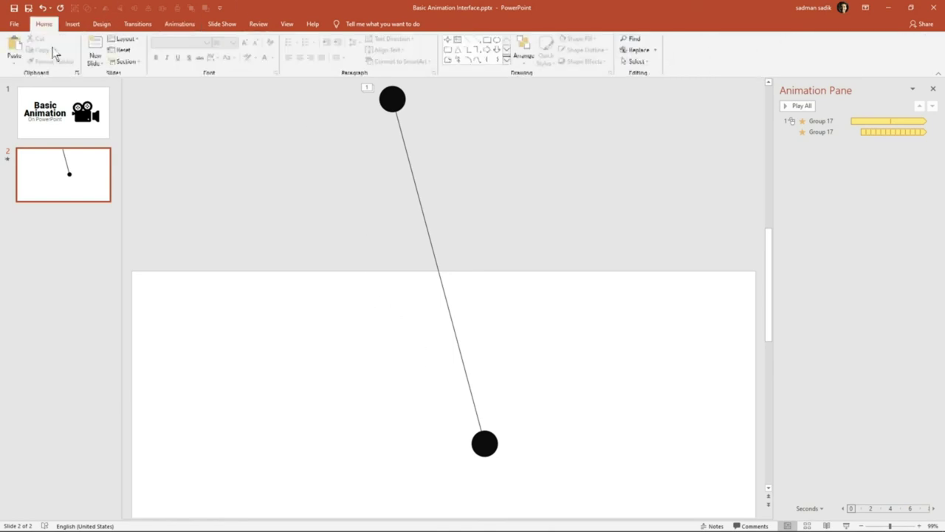